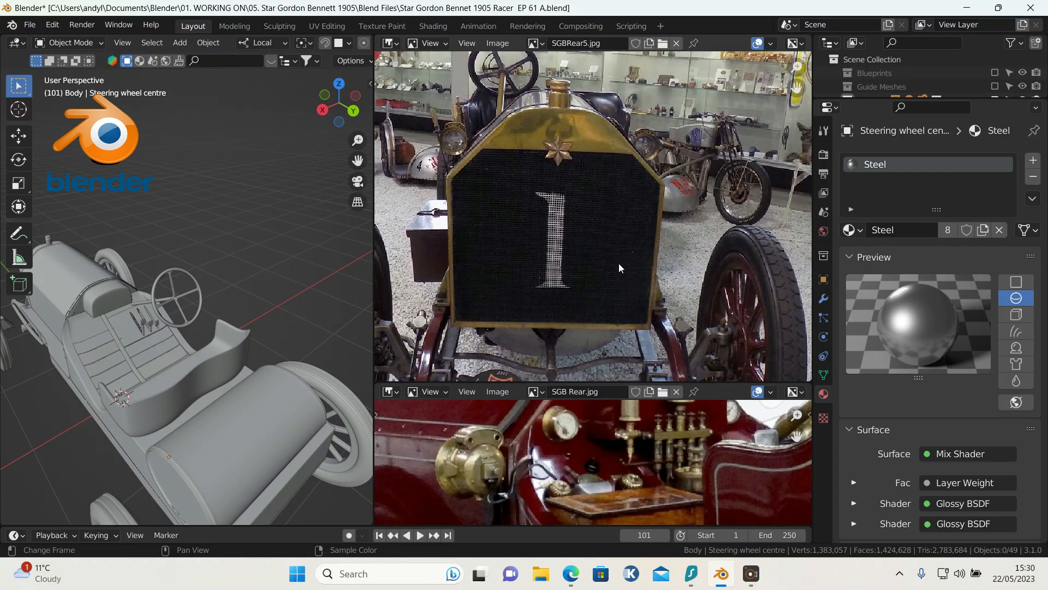
Enlarge the lower reference image area and examine the wooden box in the cockpit of SGB Rear.jpg
{"action": "left_click", "coordinate": [617, 389]}
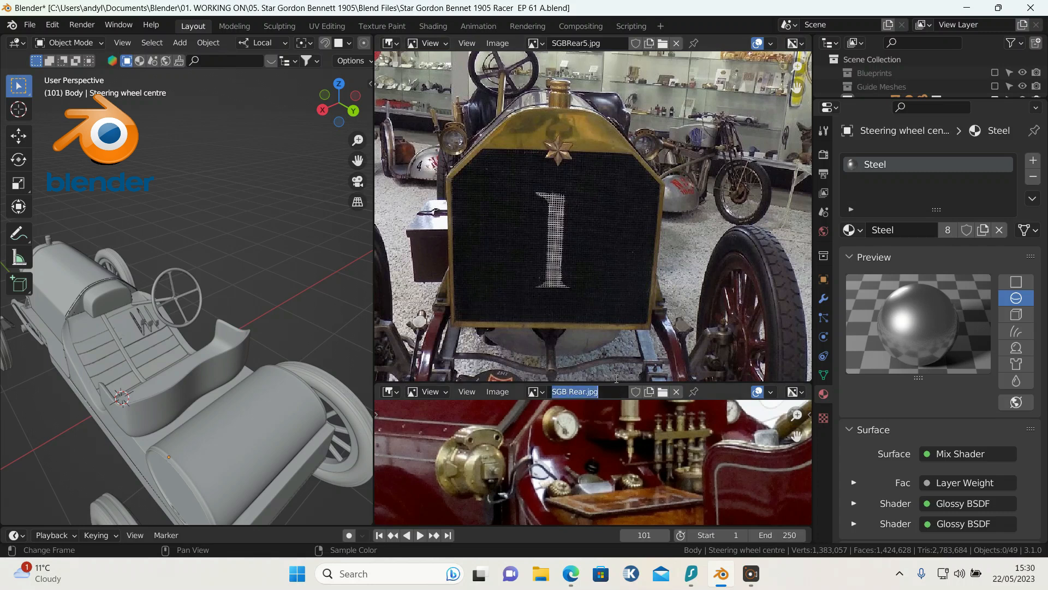
{"action": "left_click", "coordinate": [616, 379]}
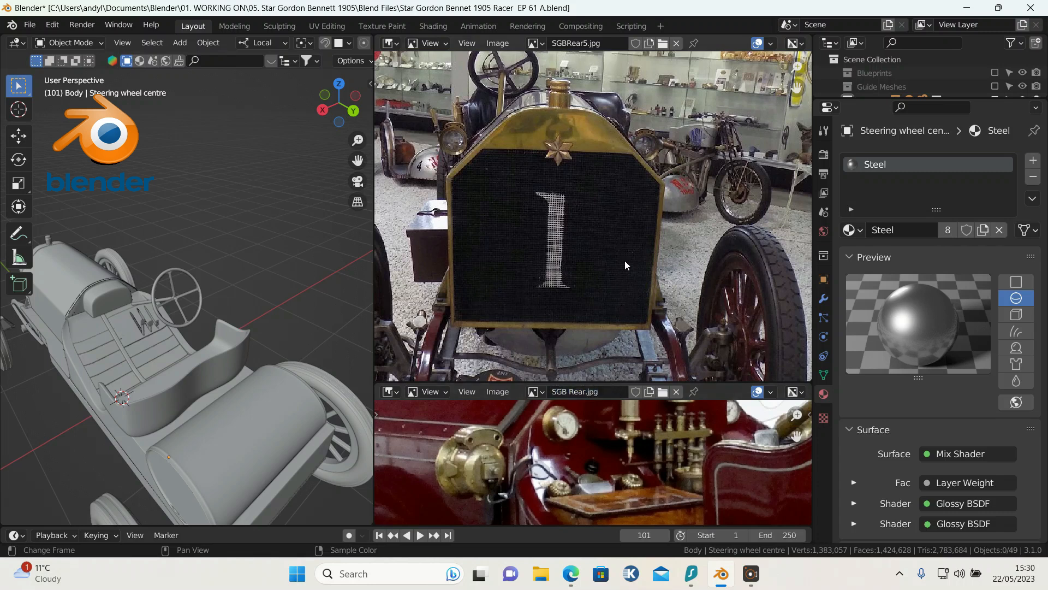
{"action": "scroll", "coordinate": [625, 466], "scroll_direction": "down", "scroll_amount": 2}
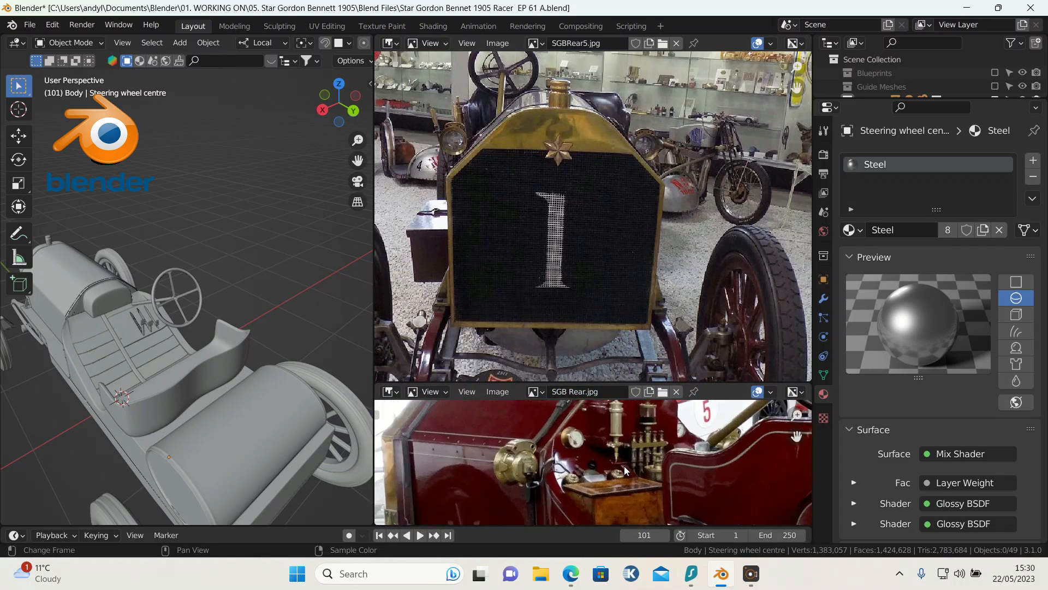
{"action": "scroll", "coordinate": [625, 475], "scroll_direction": "down", "scroll_amount": 4}
{"action": "middle_click_drag", "start_coordinate": [601, 476], "coordinate": [600, 444]}
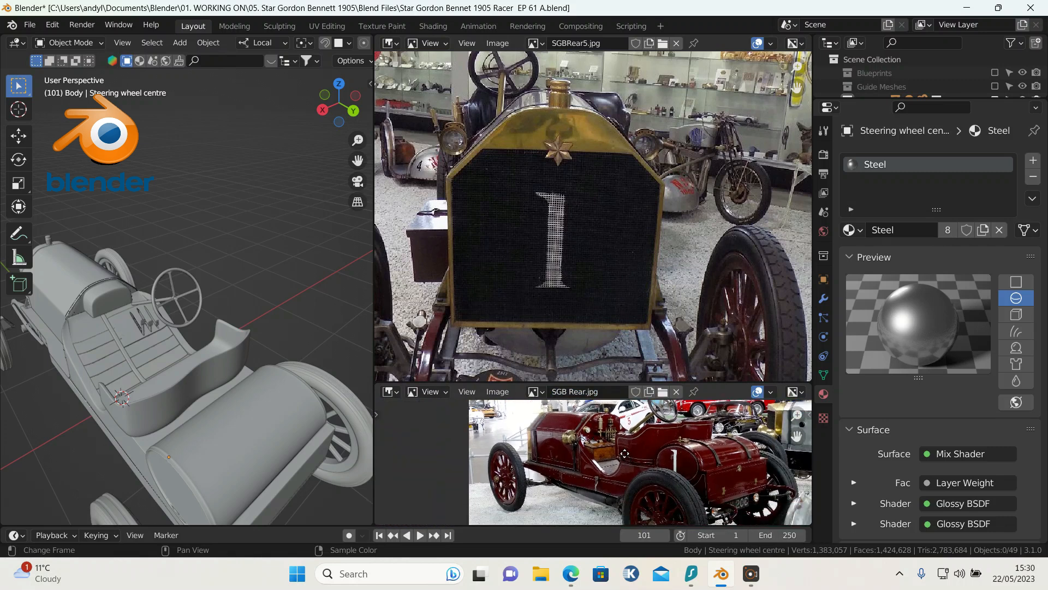
{"action": "scroll", "coordinate": [592, 443], "scroll_direction": "up", "scroll_amount": 2}
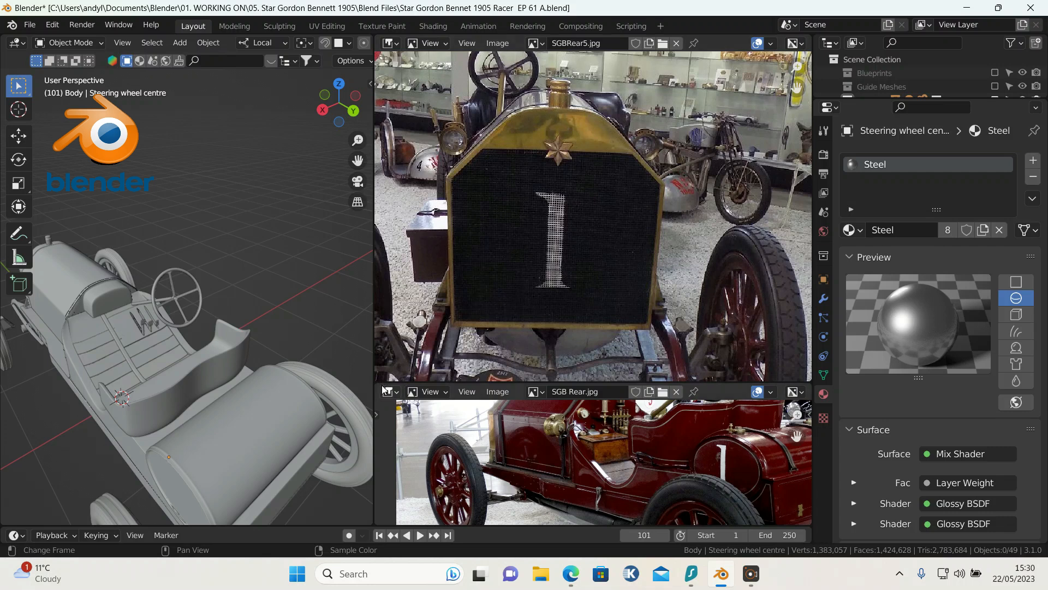
{"action": "left_click_drag", "start_coordinate": [382, 382], "coordinate": [407, 101]}
{"action": "scroll", "coordinate": [637, 299], "scroll_direction": "up", "scroll_amount": 5}
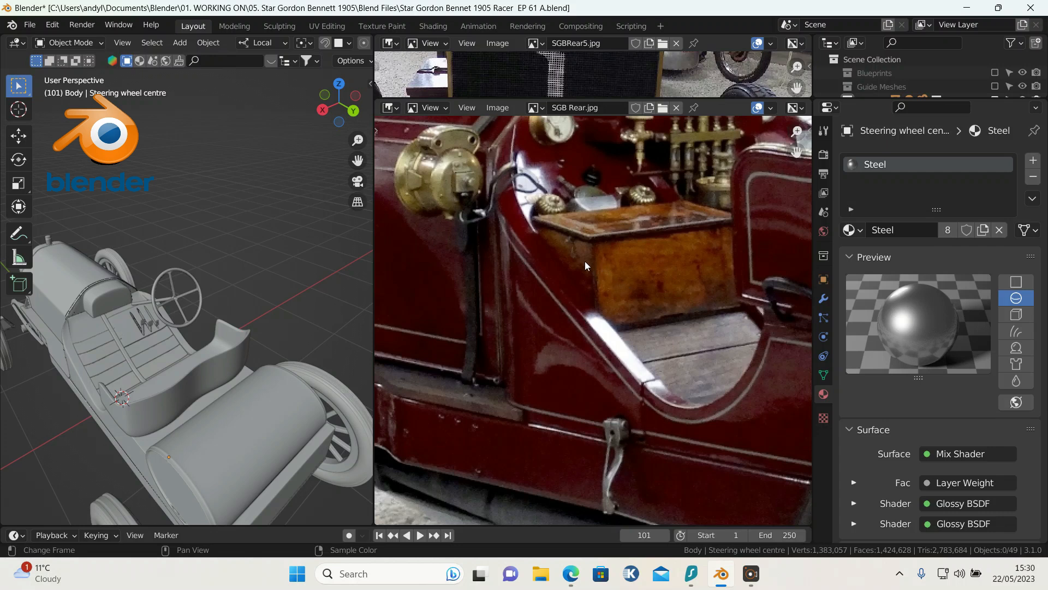
{"action": "scroll", "coordinate": [584, 261], "scroll_direction": "down", "scroll_amount": 3}
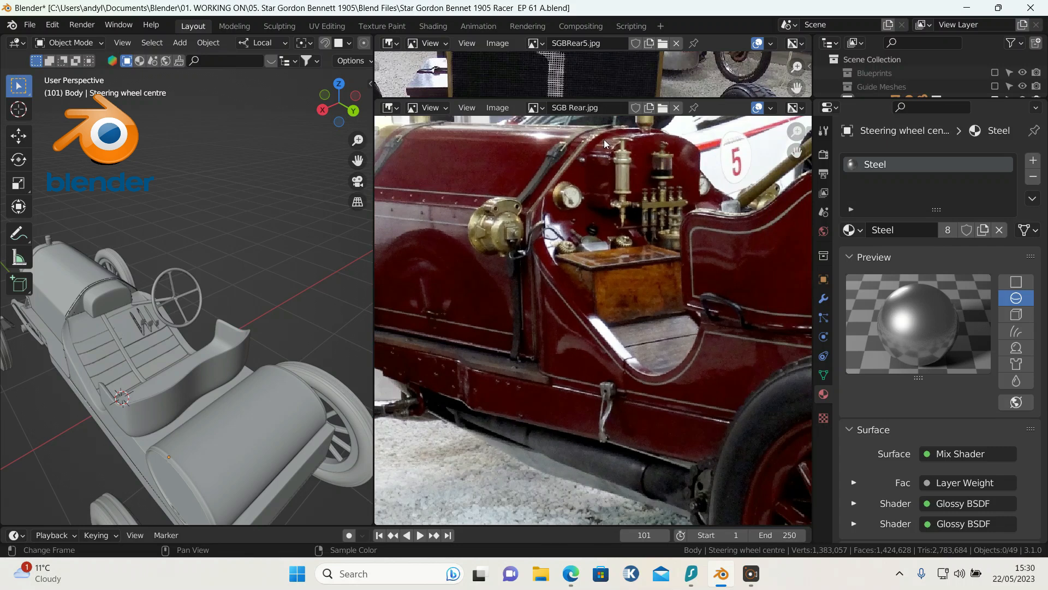
Open 9490_star-gordon-bennett-racer.jpg from the Resources folder in the enlarged reference image area
{"action": "double_click", "coordinate": [598, 105]}
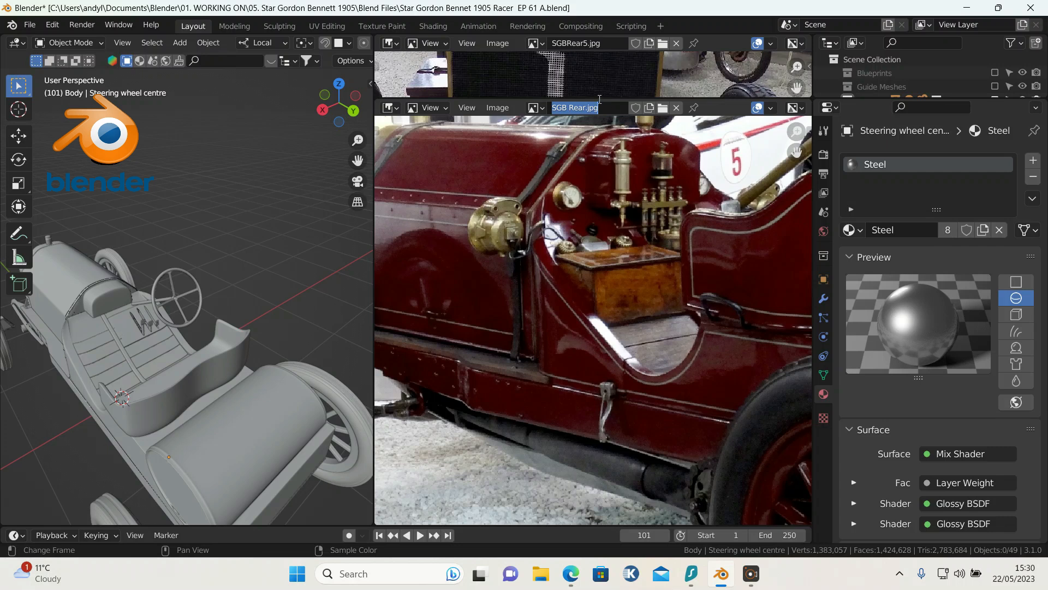
{"action": "left_click", "coordinate": [667, 109]}
{"action": "left_click", "coordinate": [664, 107]}
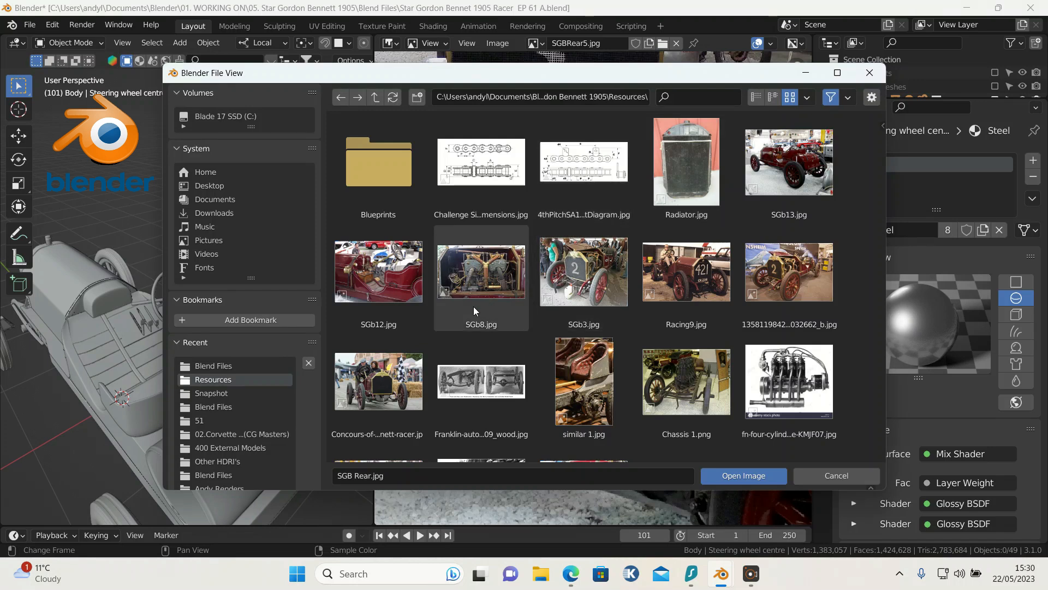
{"action": "scroll", "coordinate": [435, 348], "scroll_direction": "down", "scroll_amount": 2}
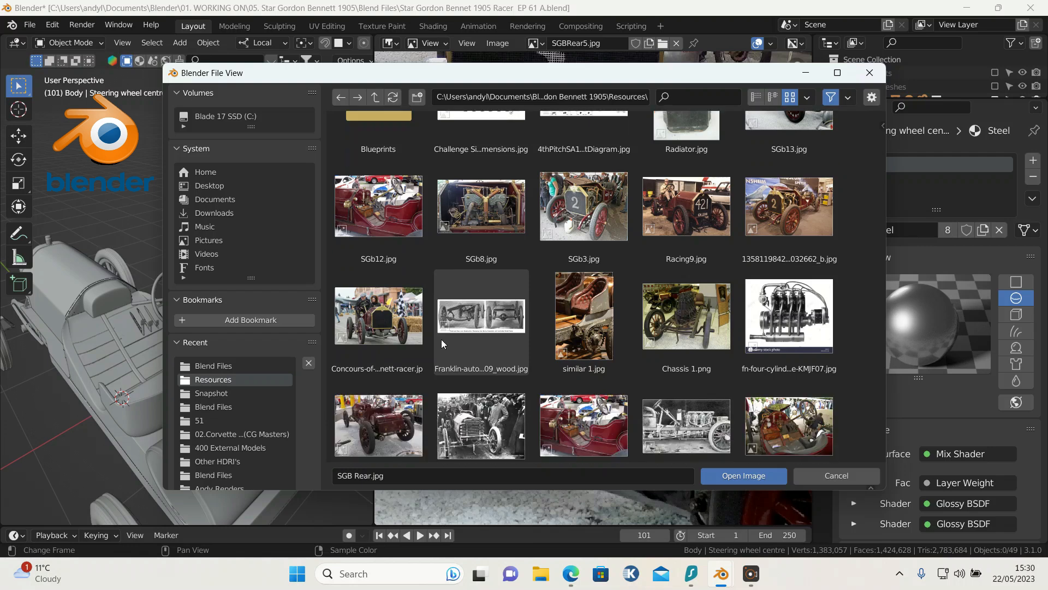
{"action": "scroll", "coordinate": [458, 314], "scroll_direction": "down", "scroll_amount": 3}
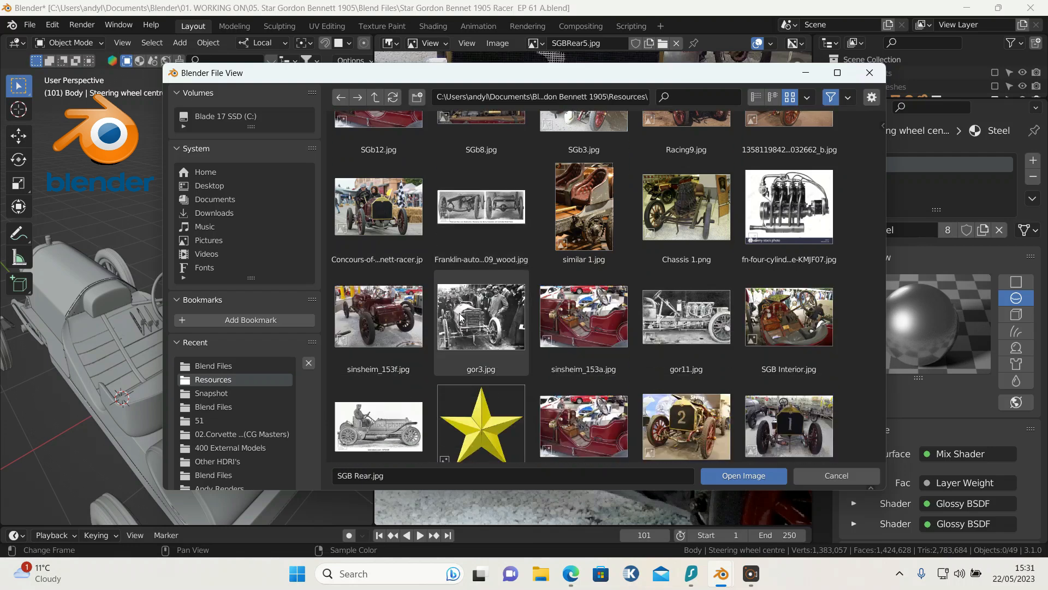
{"action": "scroll", "coordinate": [460, 316], "scroll_direction": "down", "scroll_amount": 2}
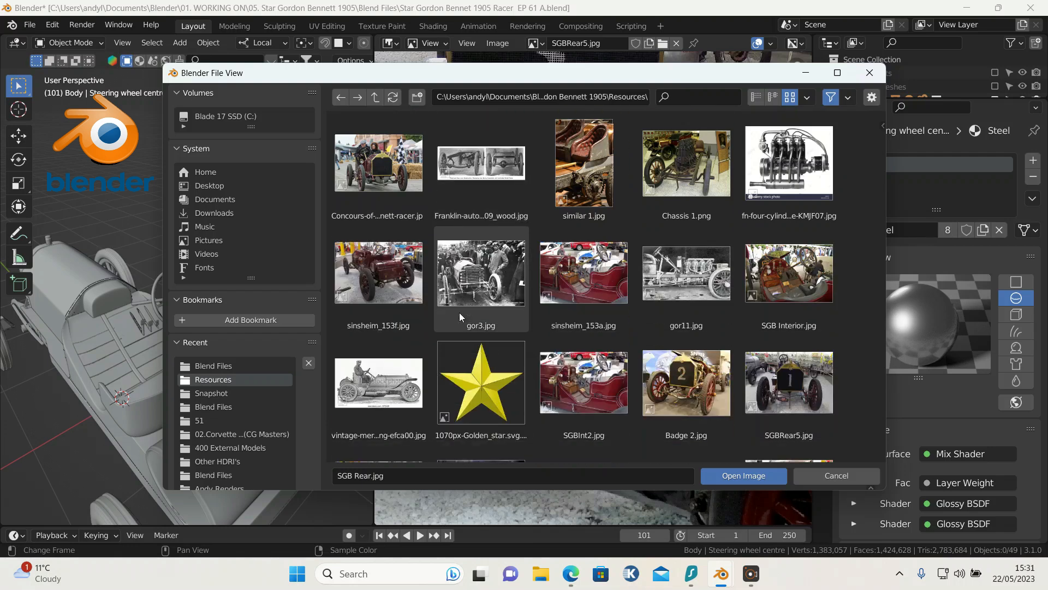
{"action": "scroll", "coordinate": [460, 316], "scroll_direction": "down", "scroll_amount": 3}
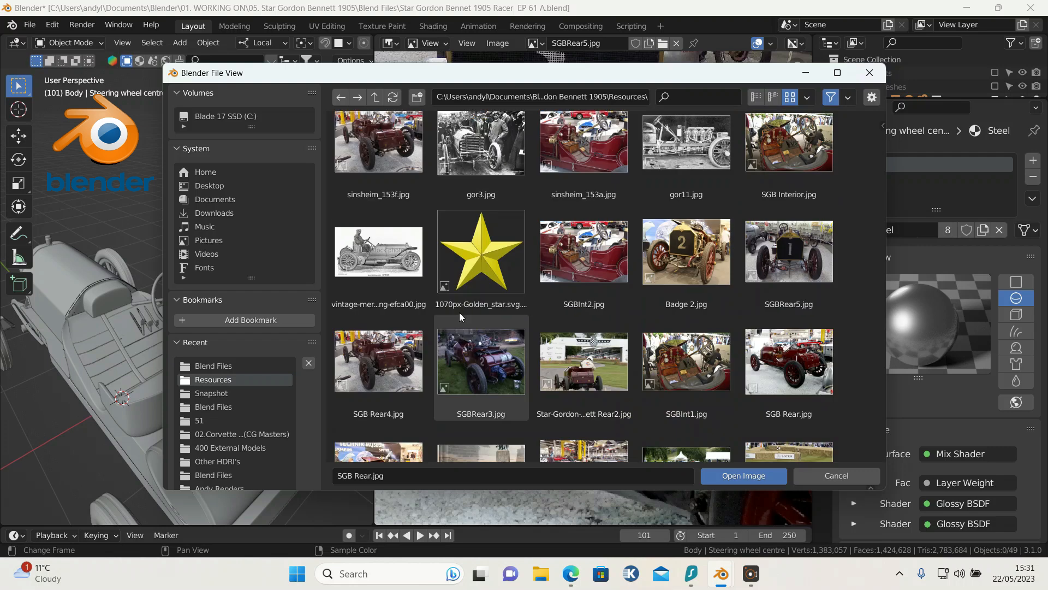
{"action": "scroll", "coordinate": [460, 313], "scroll_direction": "down", "scroll_amount": 2}
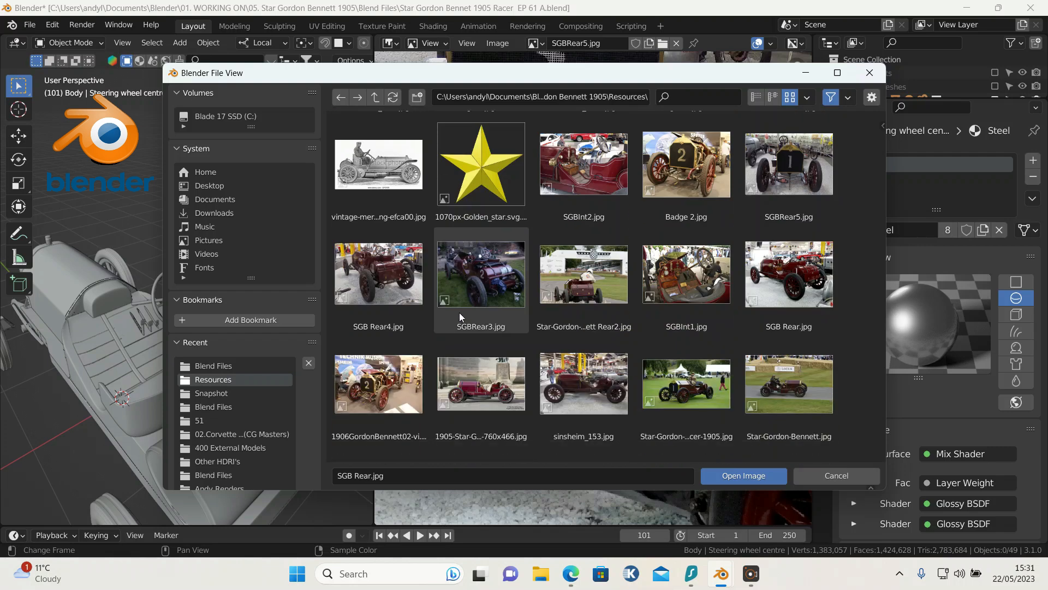
{"action": "scroll", "coordinate": [460, 312], "scroll_direction": "down", "scroll_amount": 2}
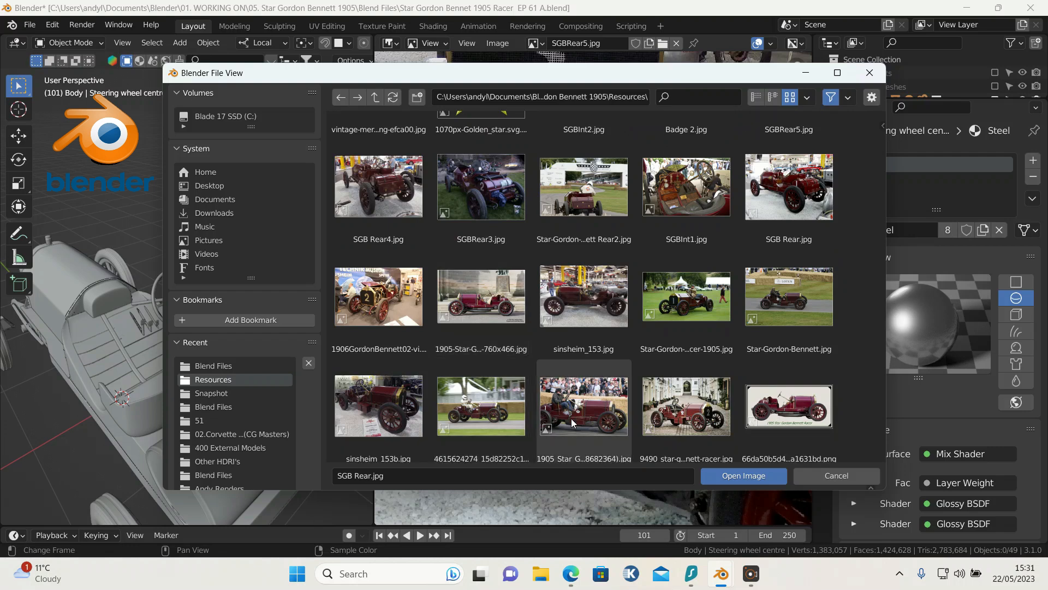
{"action": "left_click", "coordinate": [682, 404]}
{"action": "double_click", "coordinate": [683, 399]}
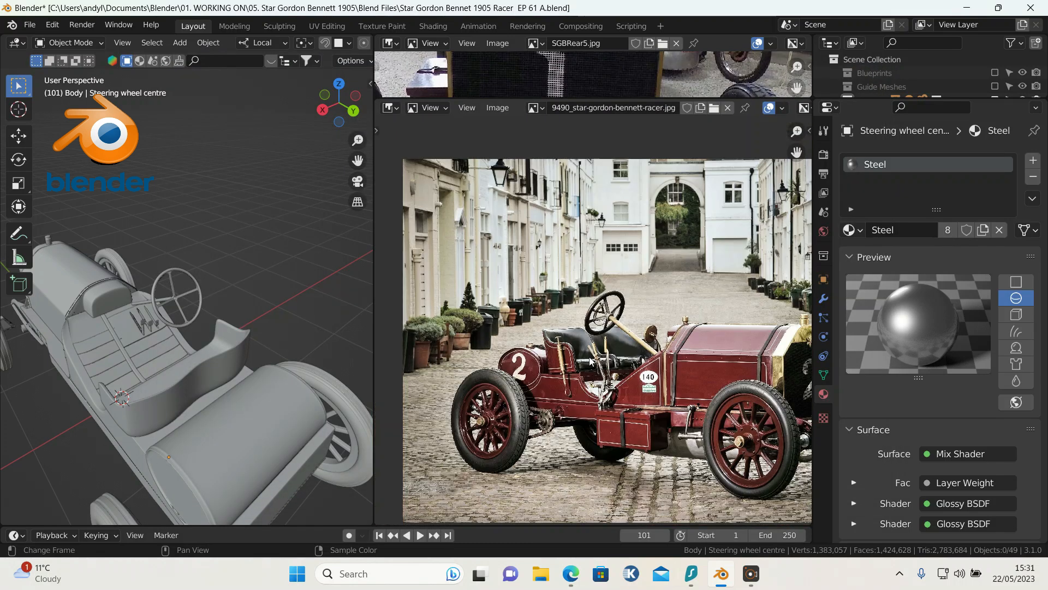
Examine the cockpit, hand levers and side box of the red racer in the street photo
{"action": "scroll", "coordinate": [587, 362], "scroll_direction": "down", "scroll_amount": 10}
{"action": "scroll", "coordinate": [605, 320], "scroll_direction": "up", "scroll_amount": 10}
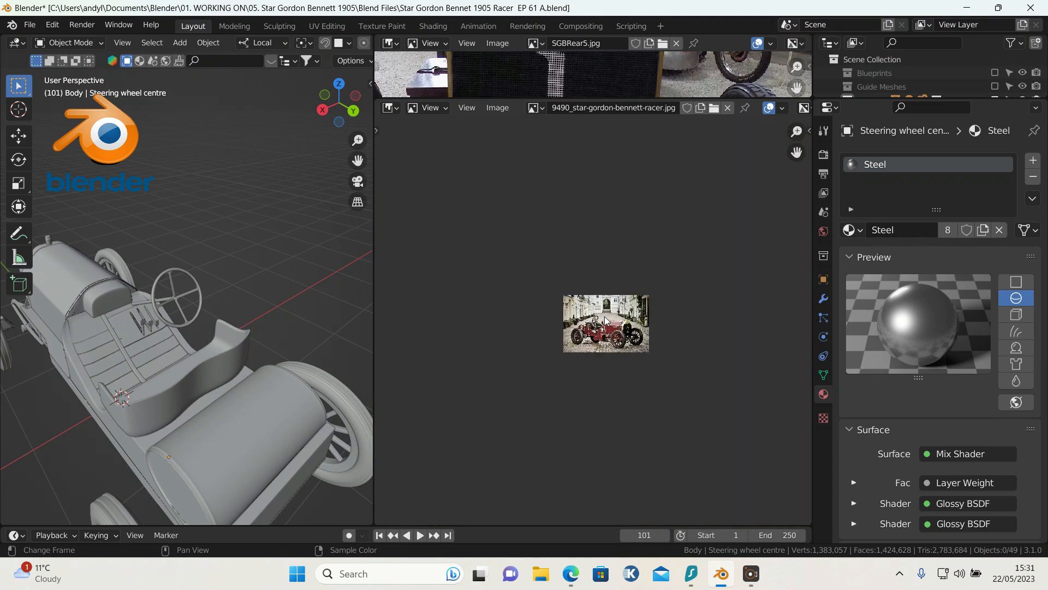
{"action": "scroll", "coordinate": [636, 364], "scroll_direction": "down", "scroll_amount": 1}
{"action": "middle_click_drag", "start_coordinate": [635, 363], "coordinate": [606, 333]}
{"action": "scroll", "coordinate": [607, 389], "scroll_direction": "up", "scroll_amount": 3}
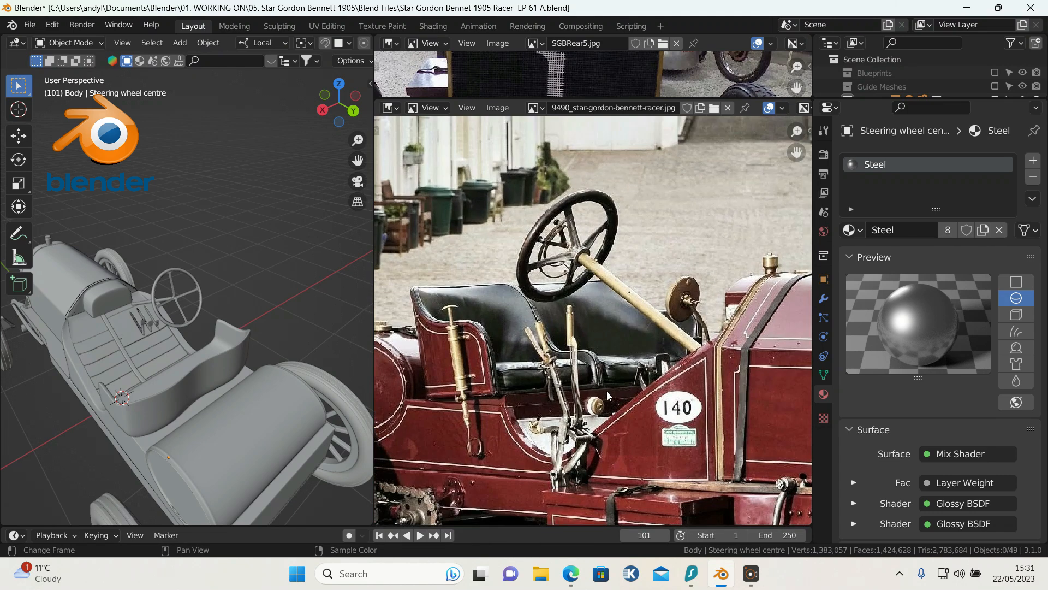
{"action": "middle_click_drag", "start_coordinate": [609, 396], "coordinate": [609, 274]}
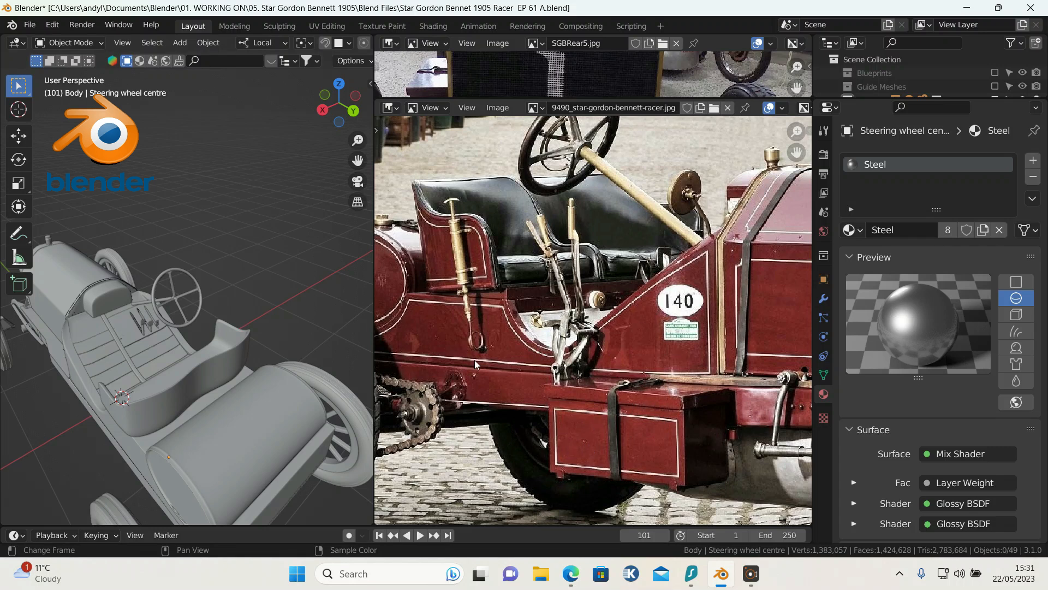
Load SGb13.jpg as the reference image and frame the wooden box in the cockpit
{"action": "left_click", "coordinate": [713, 110]}
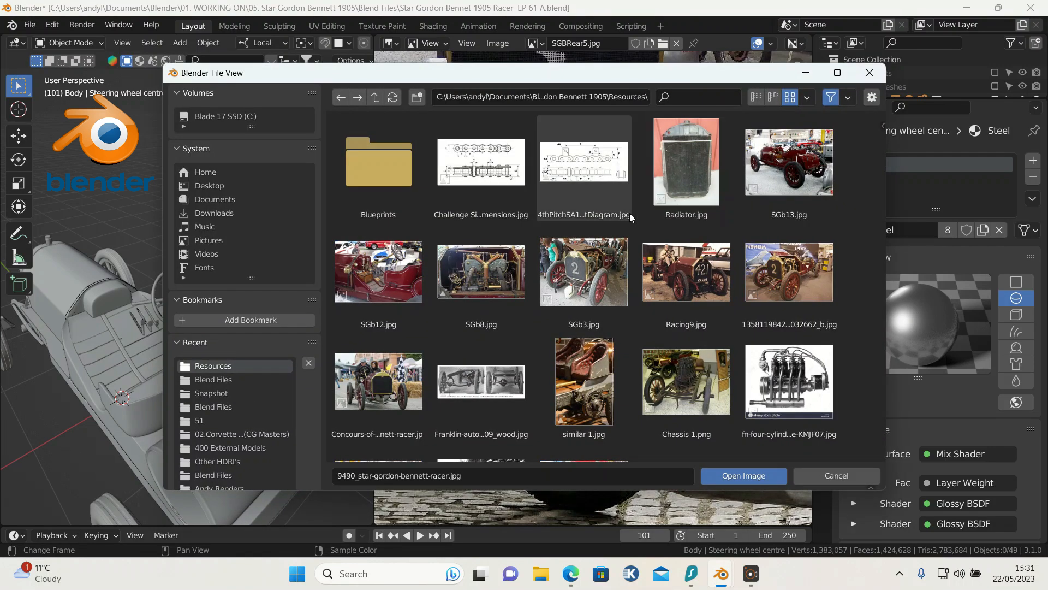
{"action": "left_click", "coordinate": [773, 173]}
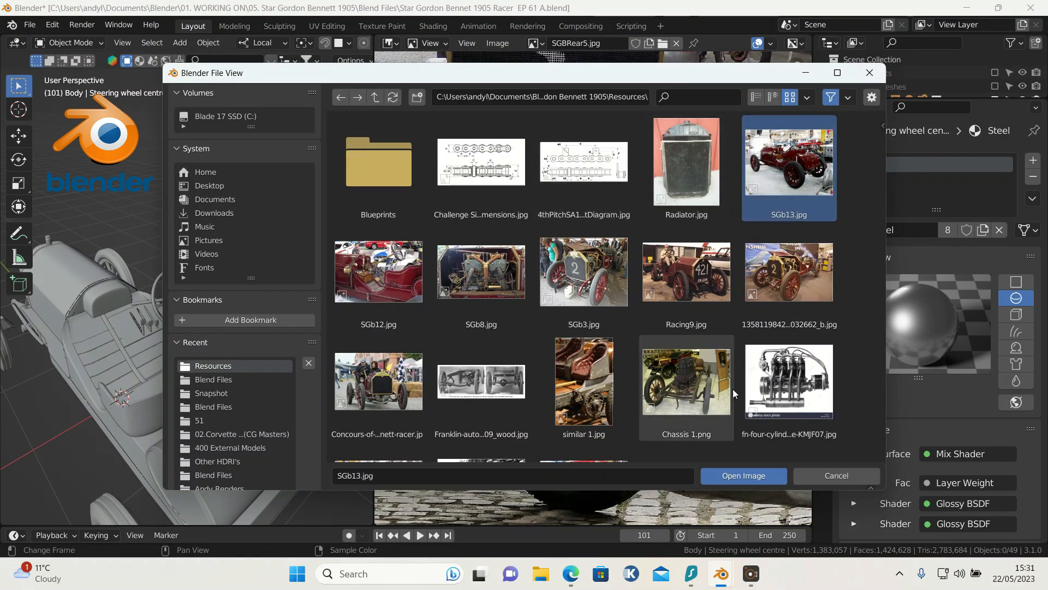
{"action": "left_click", "coordinate": [731, 476]}
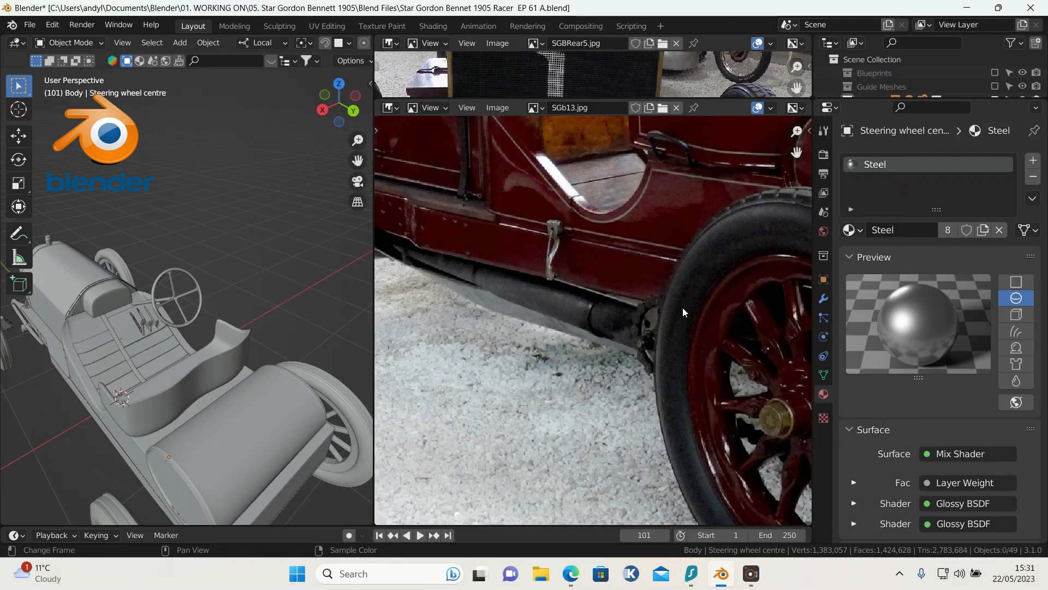
{"action": "middle_click_drag", "start_coordinate": [683, 307], "coordinate": [689, 457]}
{"action": "scroll", "coordinate": [606, 327], "scroll_direction": "up", "scroll_amount": 4}
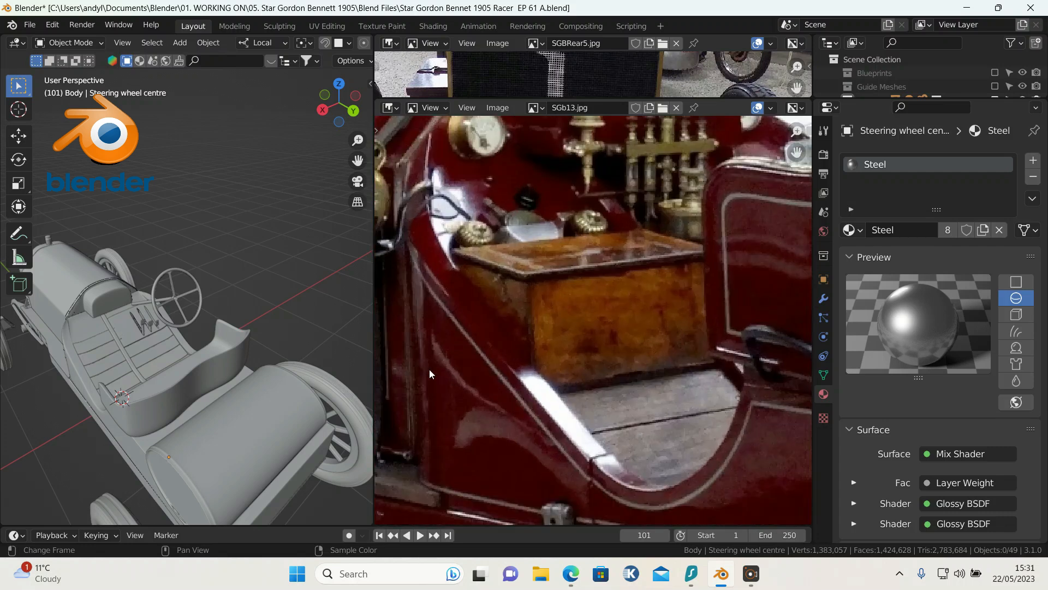
Widen the 3D viewport across most of the reference image area, keeping the whole car in view
{"action": "left_click_drag", "start_coordinate": [372, 337], "coordinate": [784, 343]}
{"action": "scroll", "coordinate": [443, 332], "scroll_direction": "down", "scroll_amount": 3}
{"action": "middle_click_drag", "start_coordinate": [443, 331], "coordinate": [457, 335]}
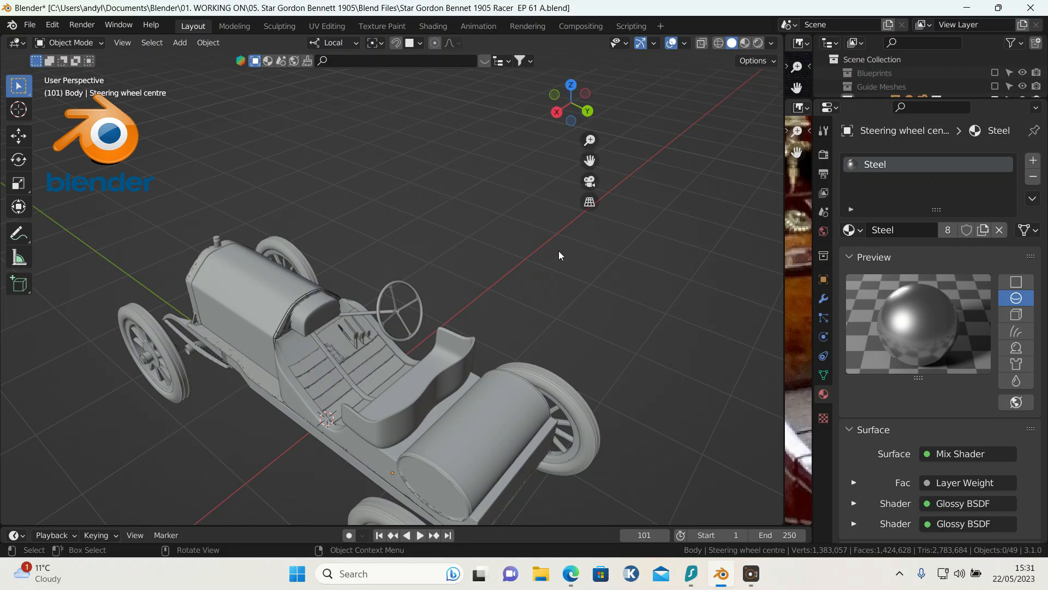
Enable the Screencast Keys display in the 3D viewport and hide its settings again
{"action": "key", "text": "n"}
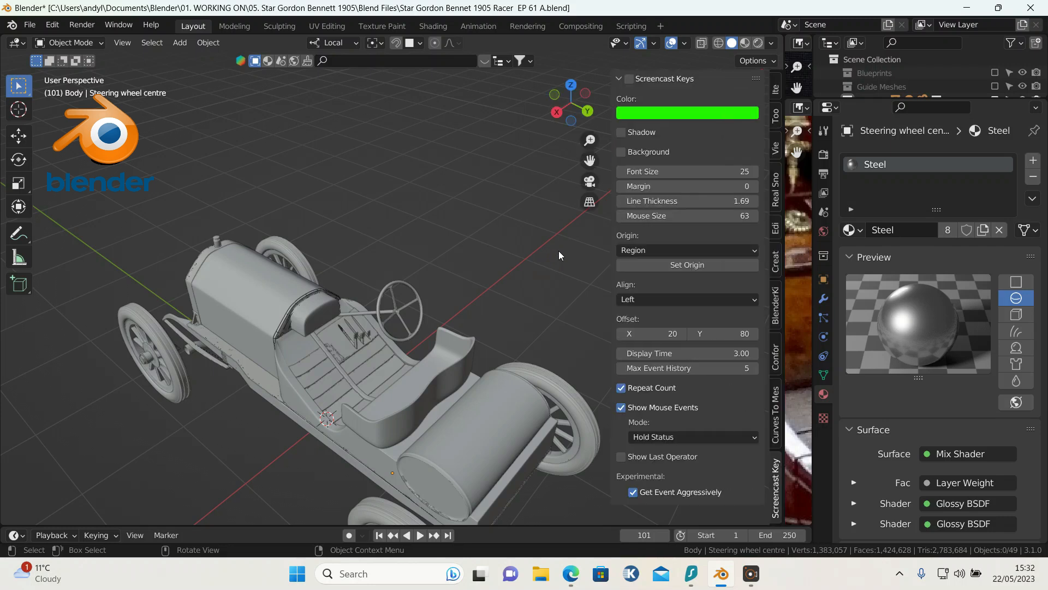
{"action": "left_click", "coordinate": [633, 83]}
{"action": "key", "text": "n"}
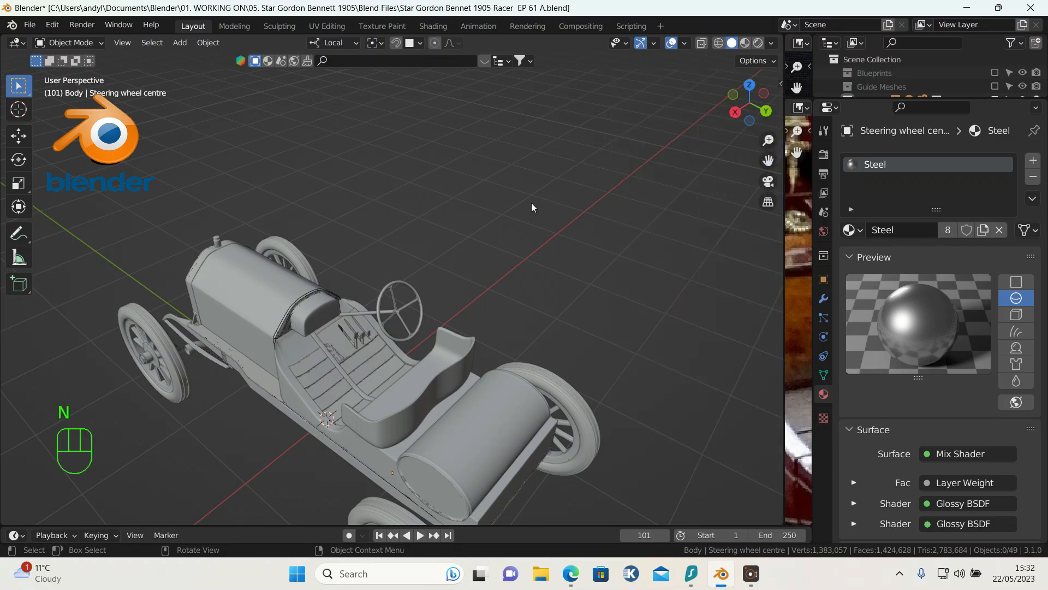
In top view, place the 3D cursor on the floor boards opposite the steering wheel and add a cube mesh there
{"action": "key", "text": "KP_7"}
{"action": "scroll", "coordinate": [523, 208], "scroll_direction": "up", "scroll_amount": 4}
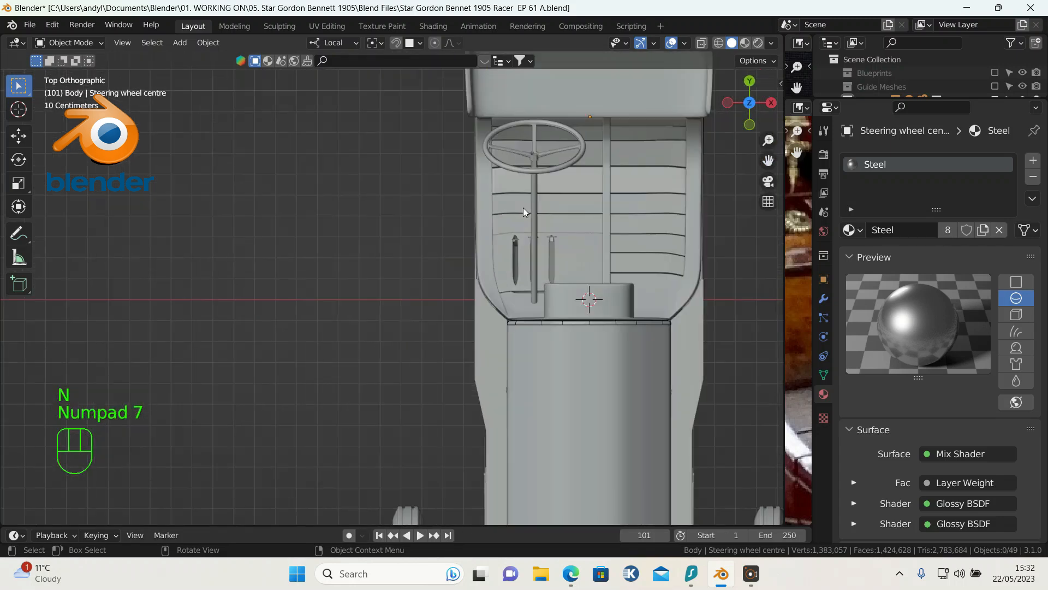
{"action": "middle_click_drag", "start_coordinate": [523, 208], "coordinate": [419, 256], "text": "shift"}
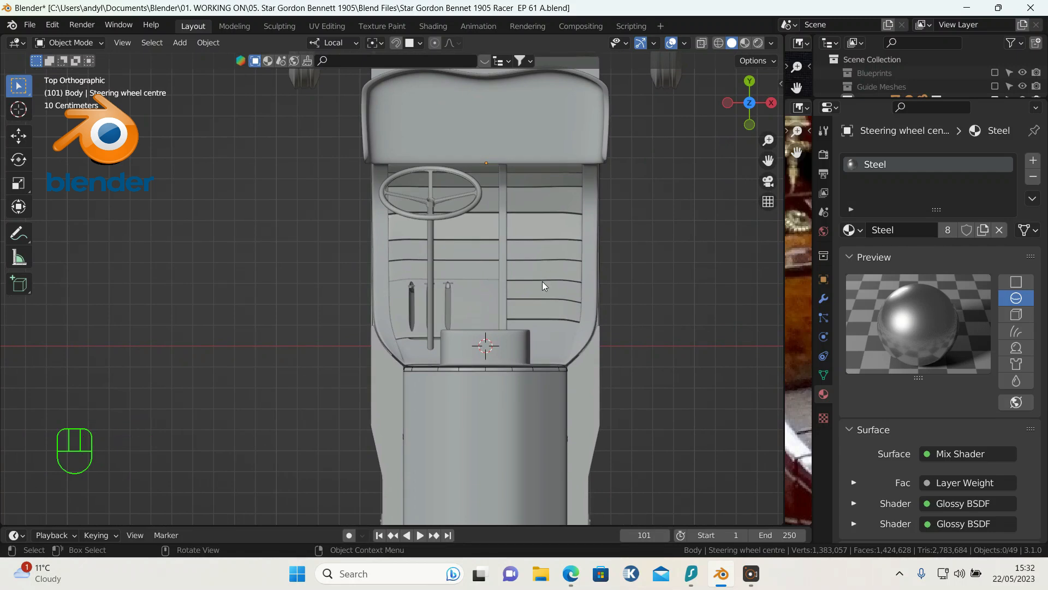
{"action": "key", "text": "shift"}
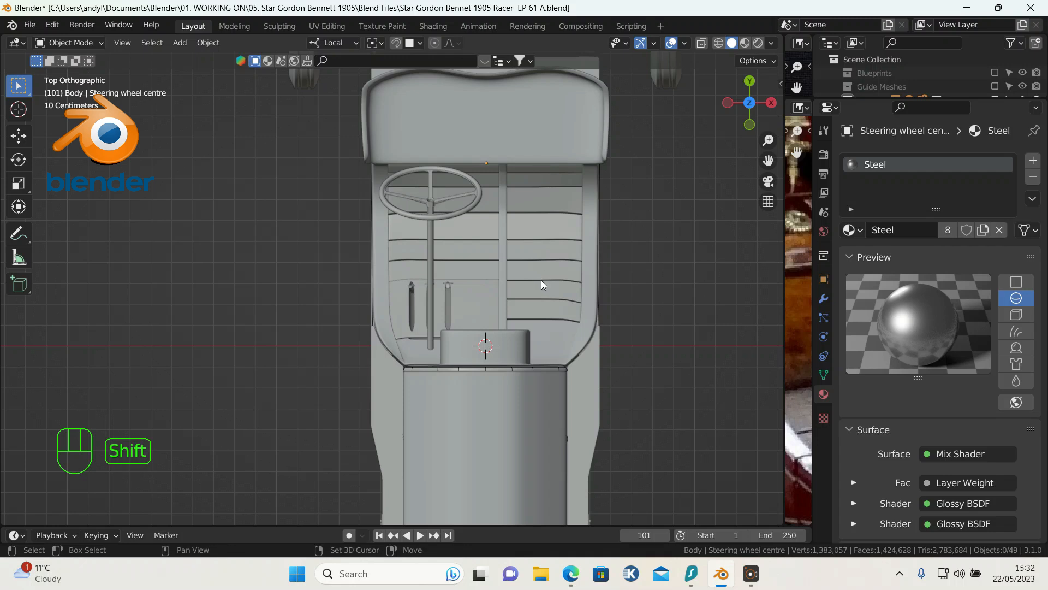
{"action": "right_click", "coordinate": [541, 284], "text": "shift"}
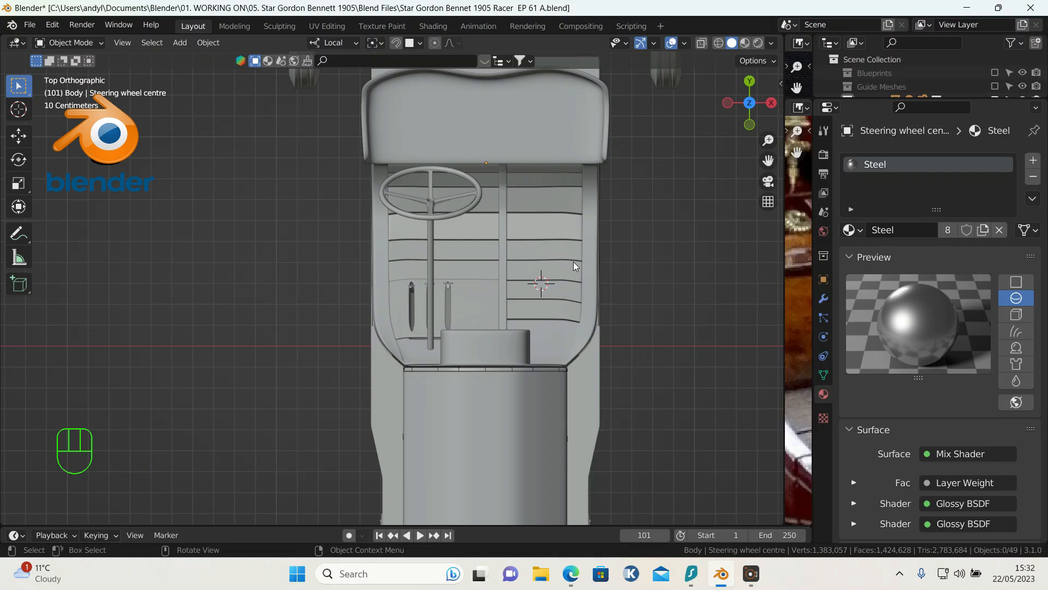
{"action": "key", "text": "shift+a"}
{"action": "mouse_move", "coordinate": [574, 261]}
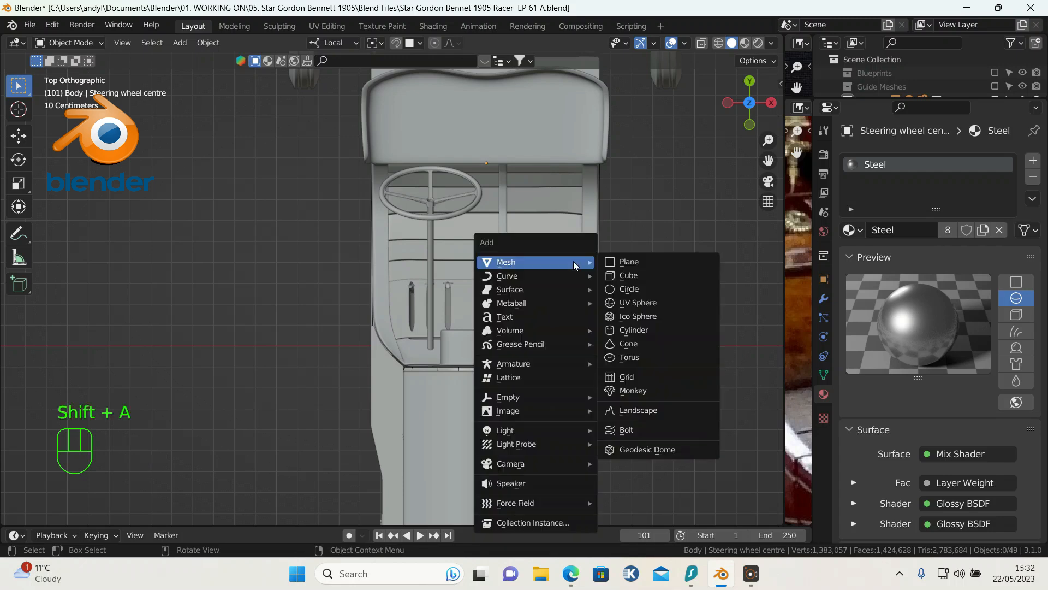
{"action": "left_click", "coordinate": [628, 275]}
{"action": "scroll", "coordinate": [628, 276], "scroll_direction": "down", "scroll_amount": 1}
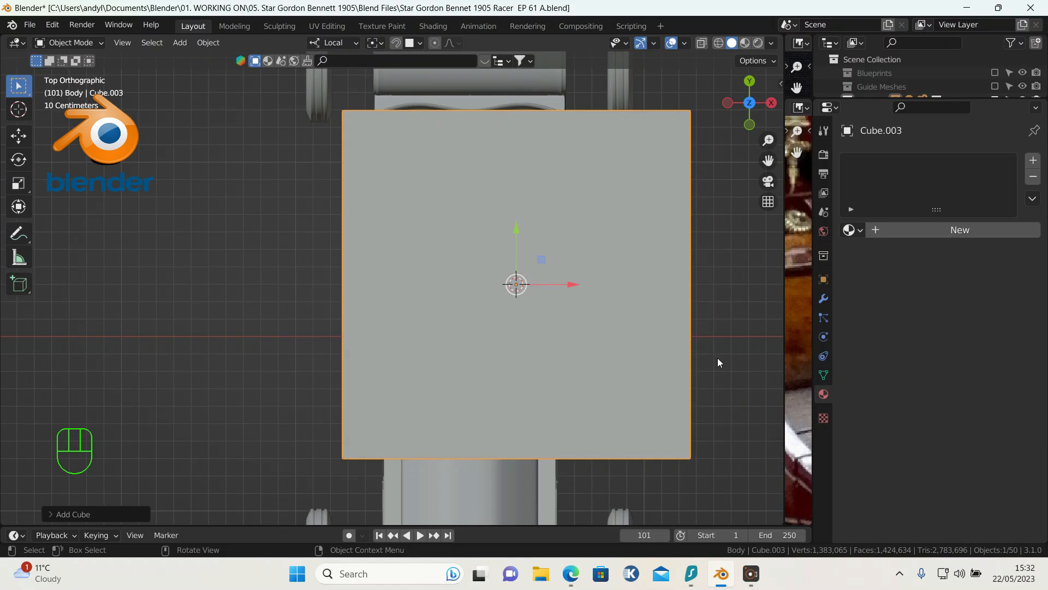
Scale the cube uniformly to about 0.17 and nudge it slightly along X over the passenger-side floor boards
{"action": "key", "text": "s"}
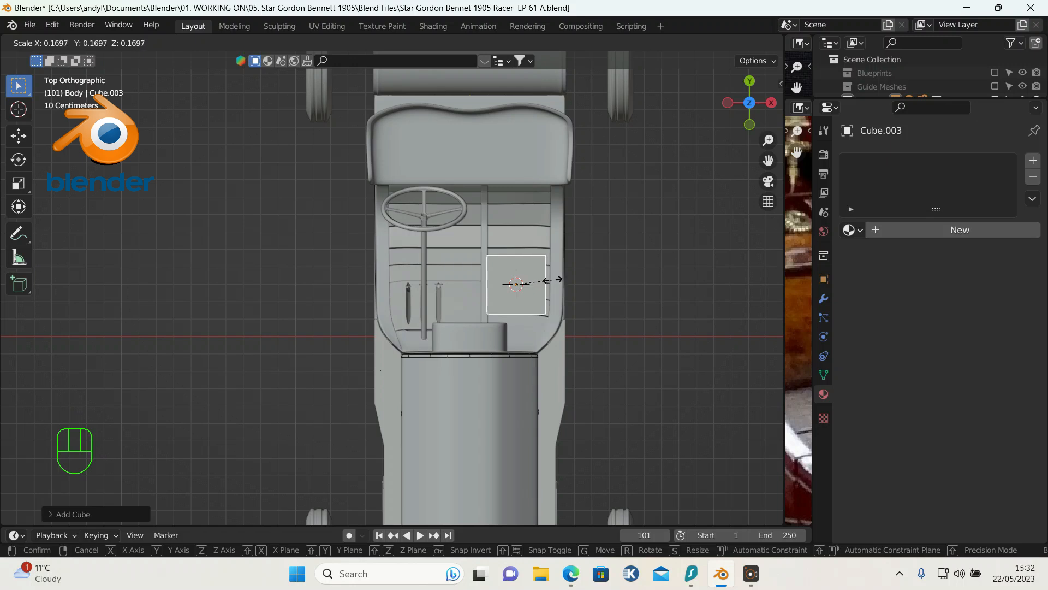
{"action": "left_click", "coordinate": [552, 279]}
{"action": "scroll", "coordinate": [552, 279], "scroll_direction": "up", "scroll_amount": 3}
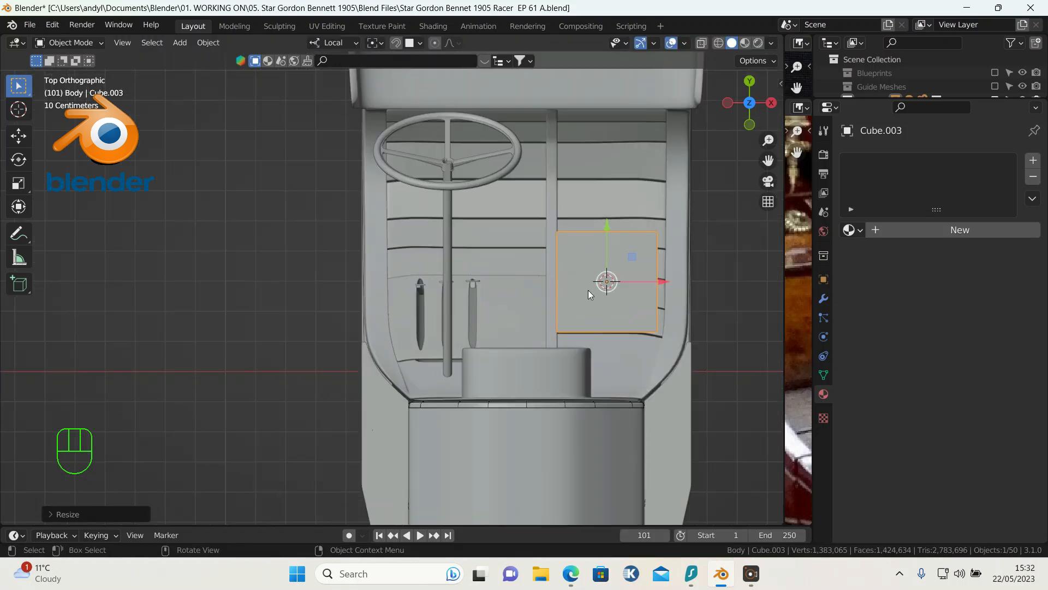
{"action": "left_click_drag", "start_coordinate": [663, 282], "coordinate": [668, 284]}
{"action": "middle_click_drag", "start_coordinate": [607, 316], "coordinate": [401, 148]}
{"action": "scroll", "coordinate": [408, 161], "scroll_direction": "down", "scroll_amount": 8}
{"action": "middle_click_drag", "start_coordinate": [398, 236], "coordinate": [387, 255]}
{"action": "scroll", "coordinate": [387, 257], "scroll_direction": "up", "scroll_amount": 2}
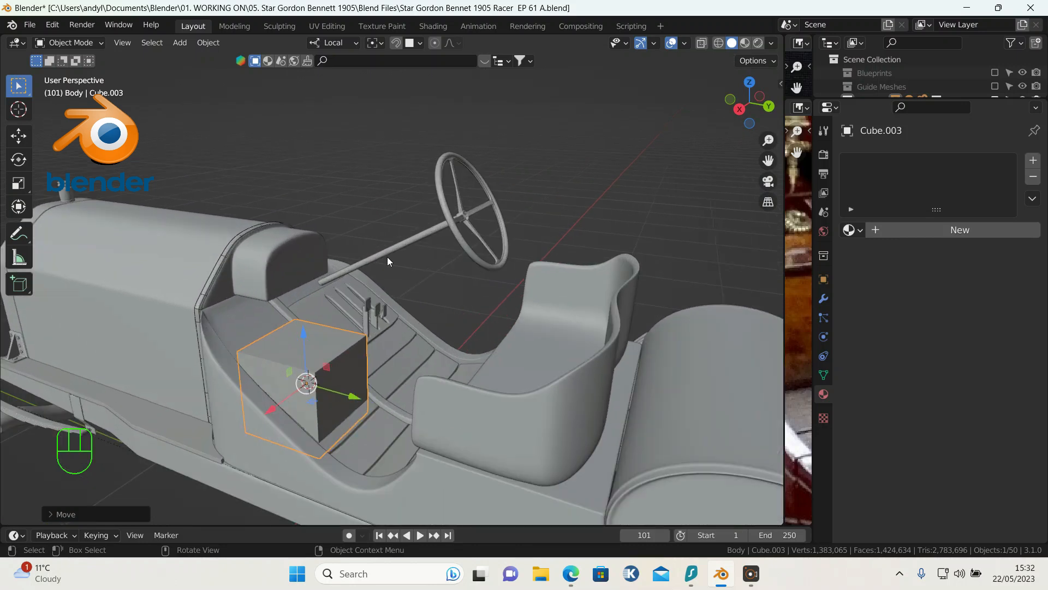
Raise the cube slightly along Z and shift it a little along Y towards the seat
{"action": "scroll", "coordinate": [388, 261], "scroll_direction": "up", "scroll_amount": 1}
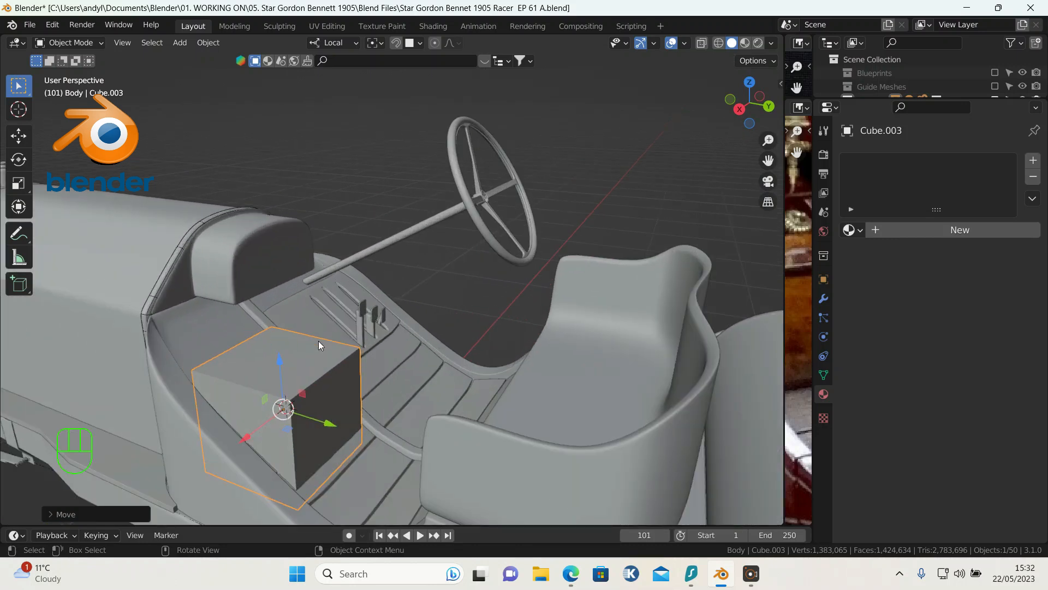
{"action": "left_click_drag", "start_coordinate": [280, 374], "coordinate": [280, 348]}
{"action": "middle_click_drag", "start_coordinate": [279, 349], "coordinate": [309, 408]}
{"action": "scroll", "coordinate": [309, 408], "scroll_direction": "down", "scroll_amount": 1}
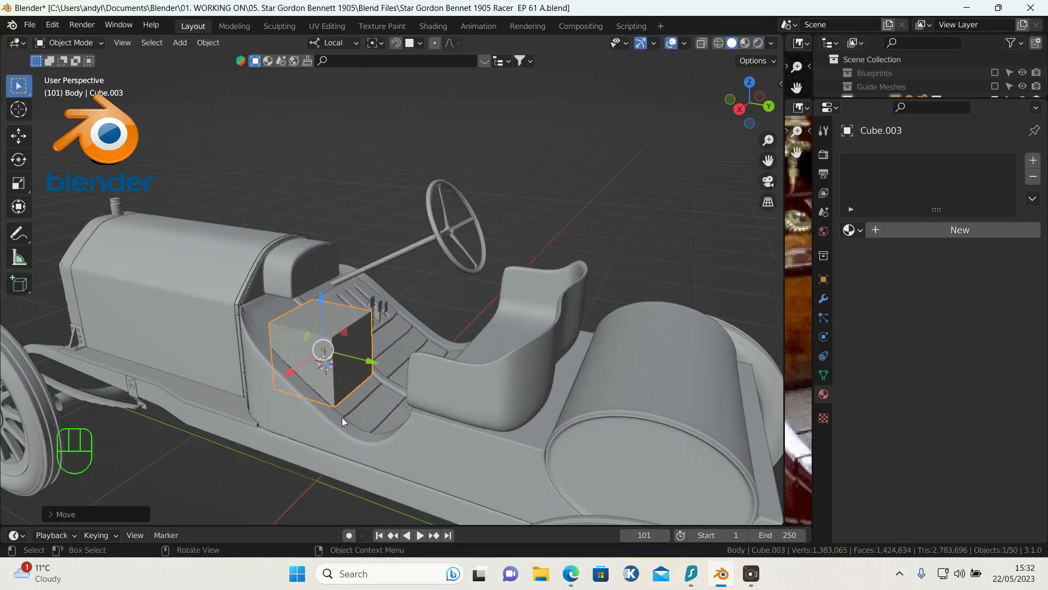
{"action": "scroll", "coordinate": [371, 400], "scroll_direction": "down", "scroll_amount": 4}
{"action": "middle_click_drag", "start_coordinate": [391, 422], "coordinate": [396, 394]}
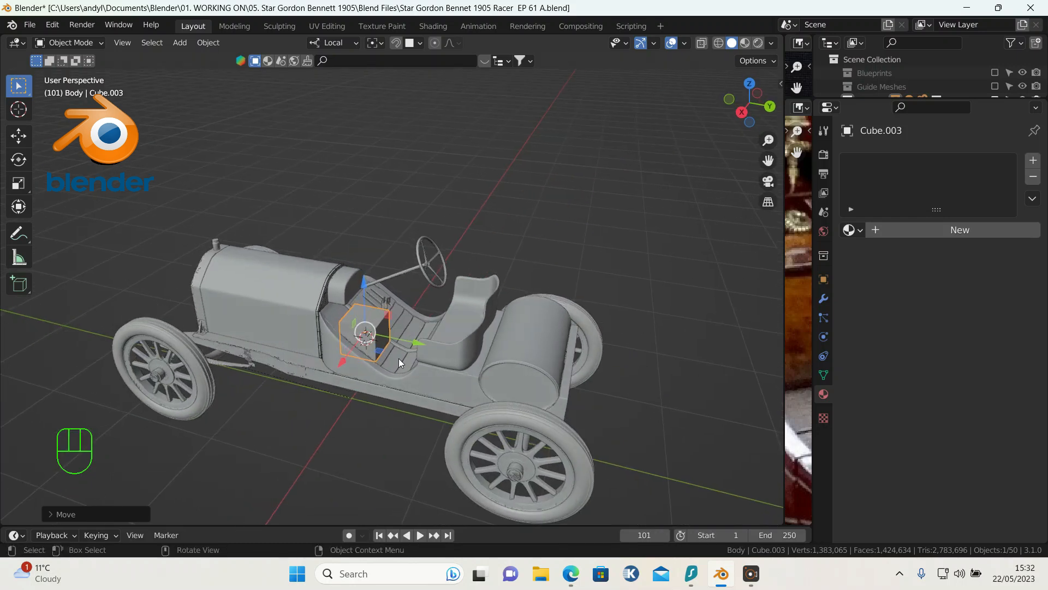
{"action": "scroll", "coordinate": [399, 358], "scroll_direction": "up", "scroll_amount": 6}
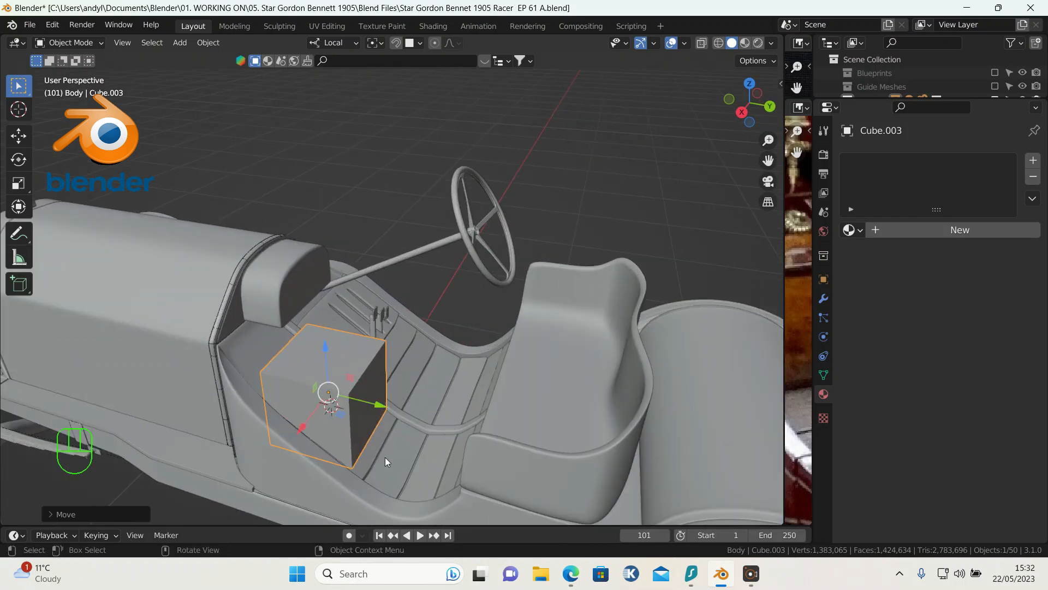
{"action": "mouse_move", "coordinate": [382, 408]}
{"action": "left_mouse_down"}
{"action": "mouse_move", "coordinate": [396, 414]}
{"action": "mouse_move", "coordinate": [397, 401]}
{"action": "left_mouse_up"}
In Edit Mode, select the cube's front face through X-ray and move it slightly along Y towards the dashboard to lengthen the box
{"action": "key", "text": "KP_3"}
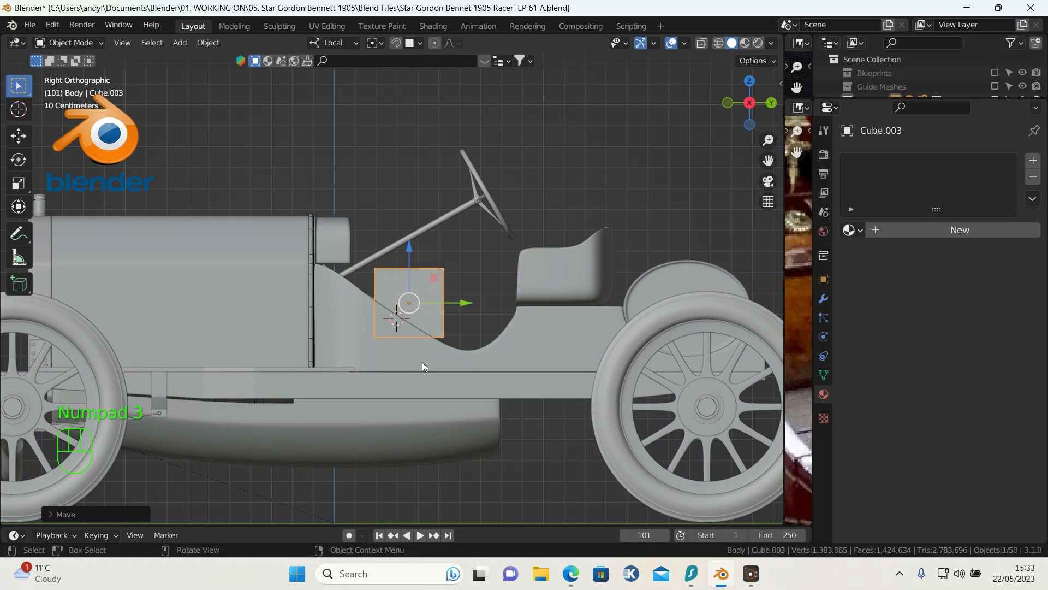
{"action": "key", "text": "alt+z"}
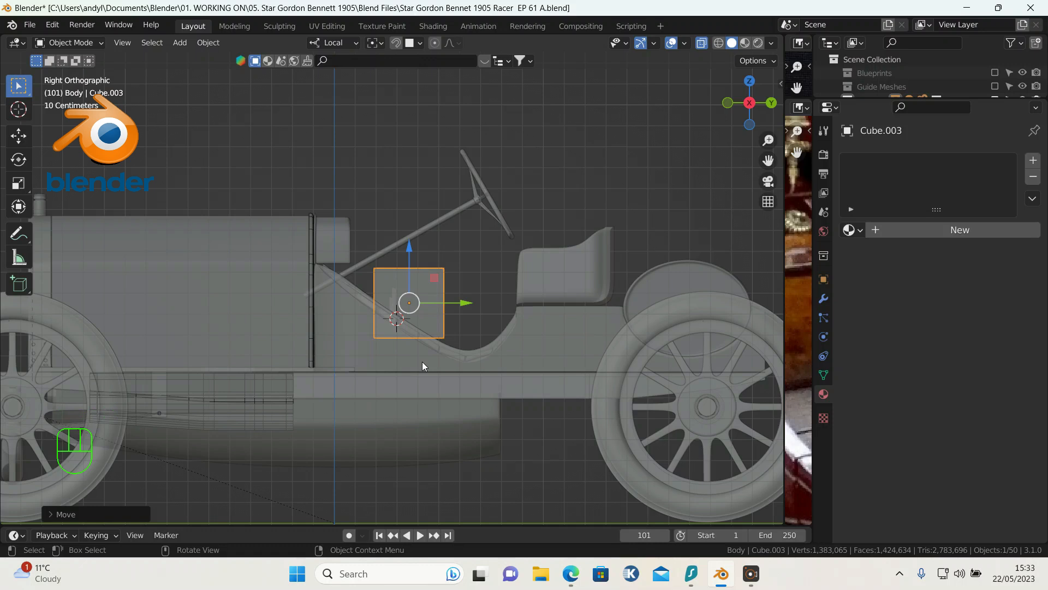
{"action": "middle_click_drag", "start_coordinate": [422, 364], "coordinate": [409, 419]}
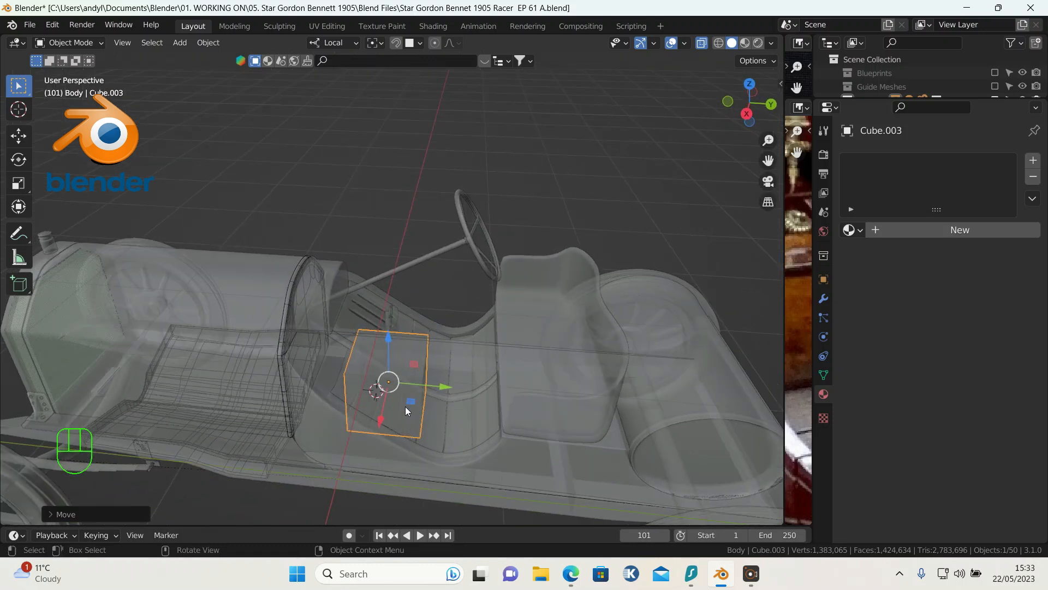
{"action": "key", "text": "Tab"}
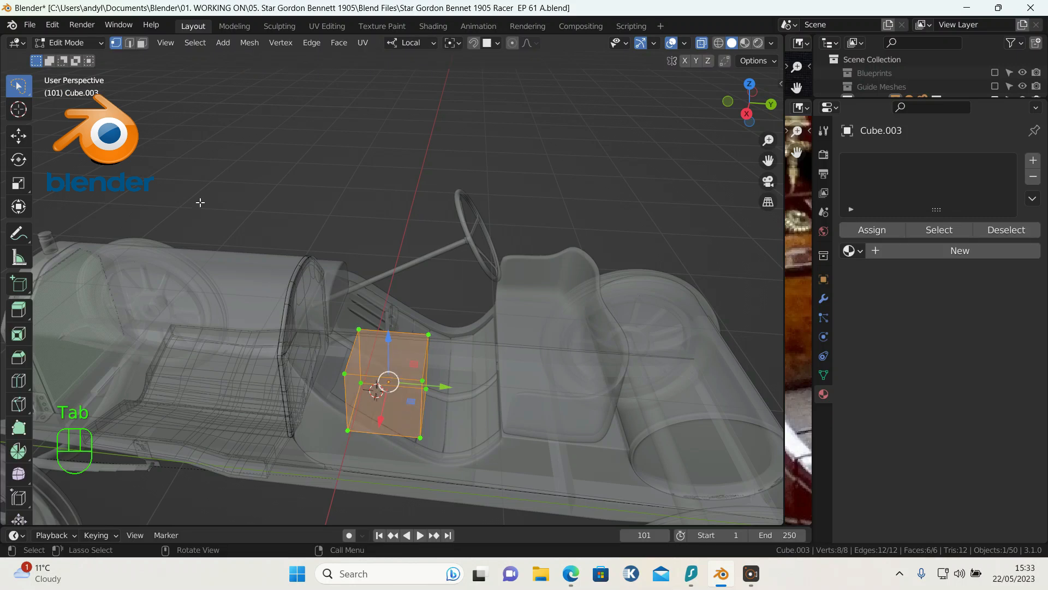
{"action": "left_click", "coordinate": [141, 44]}
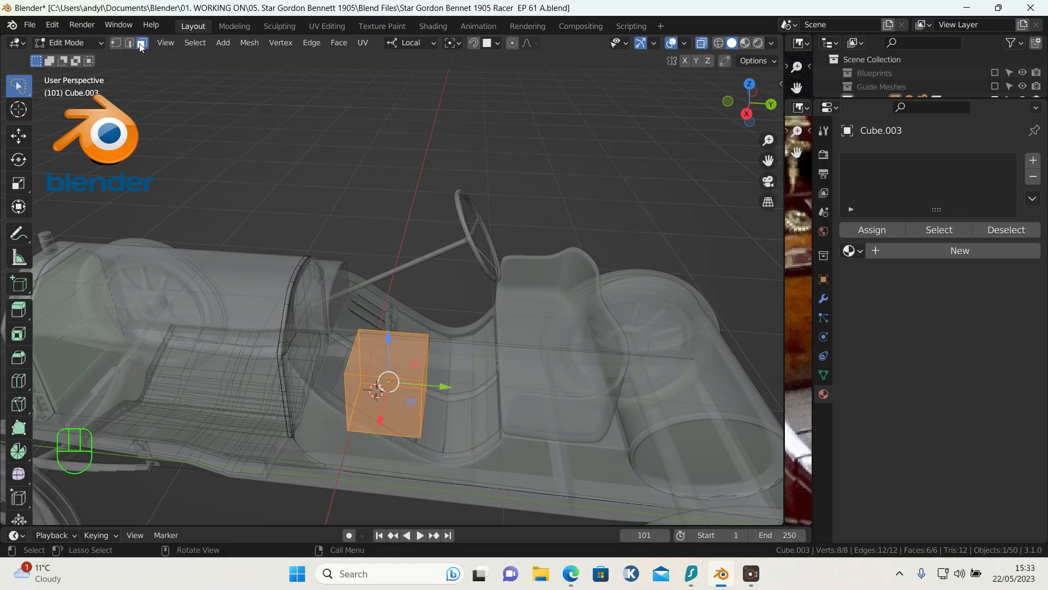
{"action": "left_click", "coordinate": [358, 383]}
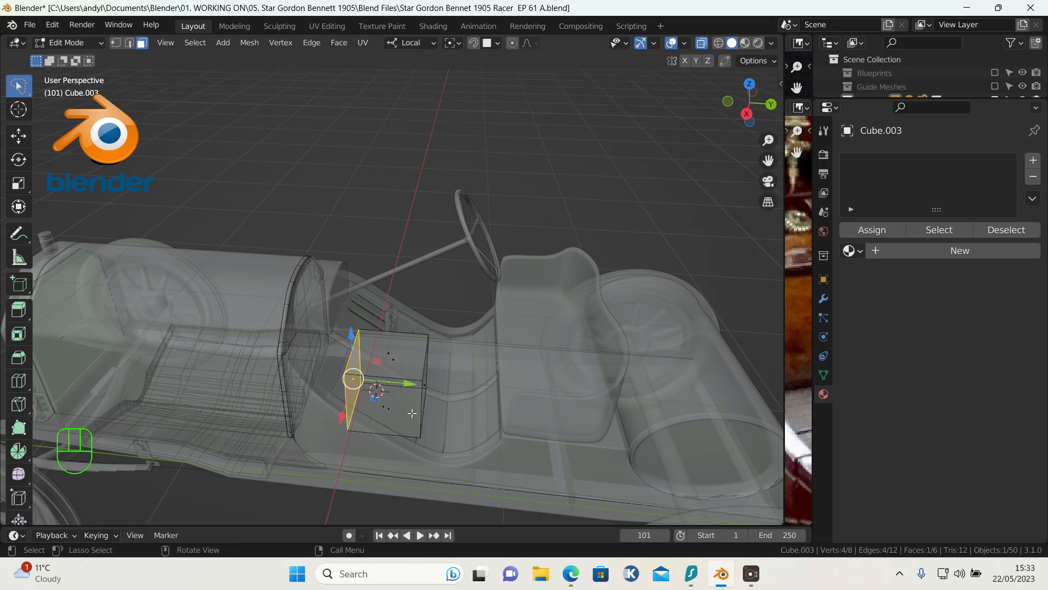
{"action": "key", "text": "alt+z"}
{"action": "scroll", "coordinate": [414, 410], "scroll_direction": "up", "scroll_amount": 3}
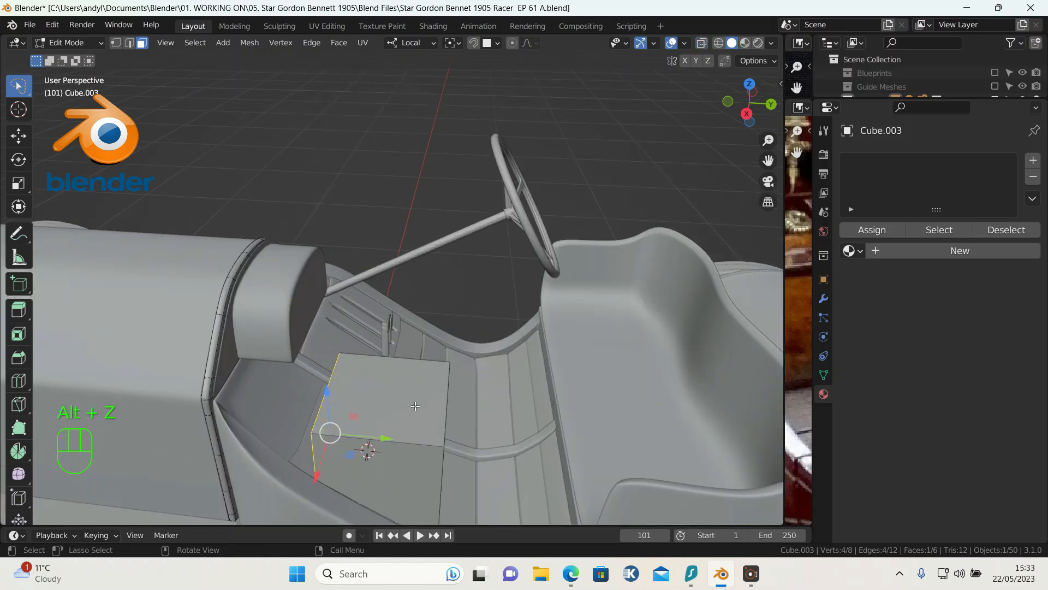
{"action": "left_click_drag", "start_coordinate": [388, 438], "coordinate": [364, 439]}
Narrow the 3D viewport to about half the window width to uncover the wooden box reference photo
{"action": "scroll", "coordinate": [350, 436], "scroll_direction": "down", "scroll_amount": 4}
{"action": "middle_click_drag", "start_coordinate": [324, 415], "coordinate": [306, 407]}
{"action": "left_click_drag", "start_coordinate": [782, 322], "coordinate": [377, 298]}
{"action": "left_click_drag", "start_coordinate": [376, 298], "coordinate": [539, 289]}
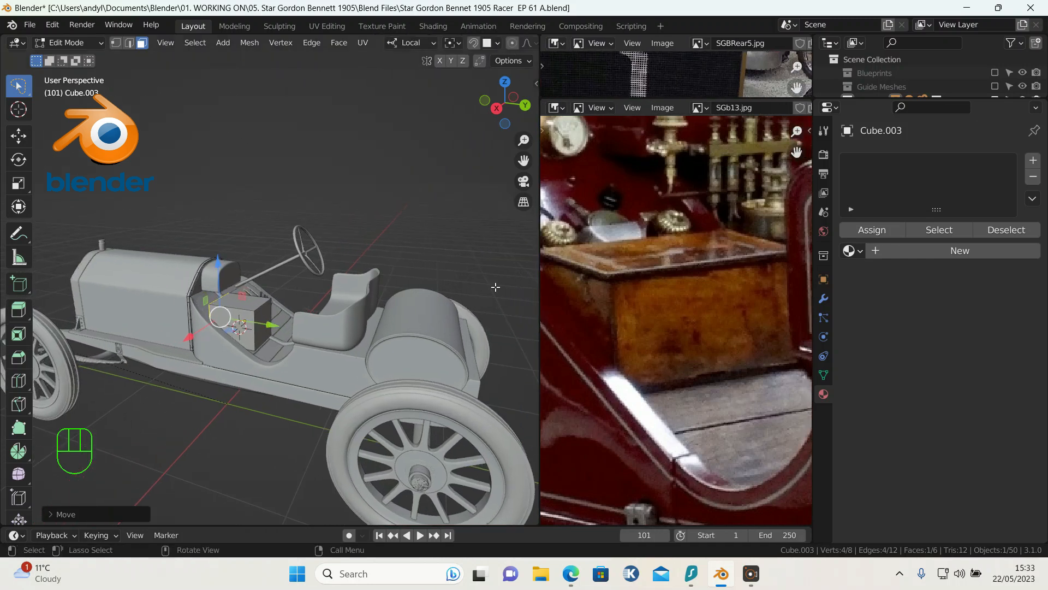
Select the box's top face and lower it along Z to match the proportions in the reference photo
{"action": "scroll", "coordinate": [183, 346], "scroll_direction": "up", "scroll_amount": 5}
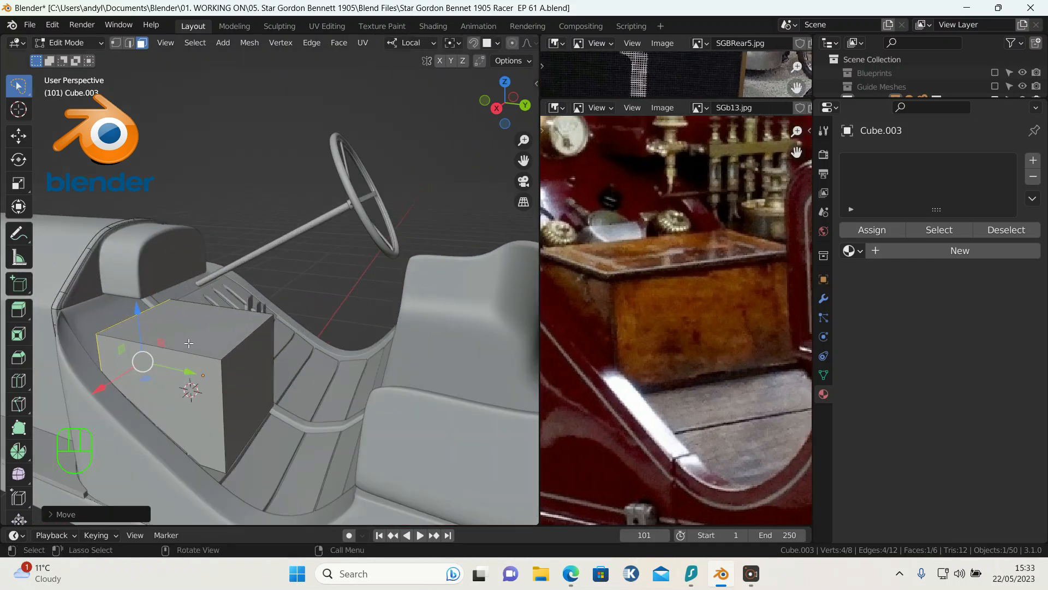
{"action": "left_click", "coordinate": [189, 343]}
{"action": "left_click_drag", "start_coordinate": [189, 286], "coordinate": [185, 316]}
{"action": "middle_click_drag", "start_coordinate": [188, 321], "coordinate": [162, 332]}
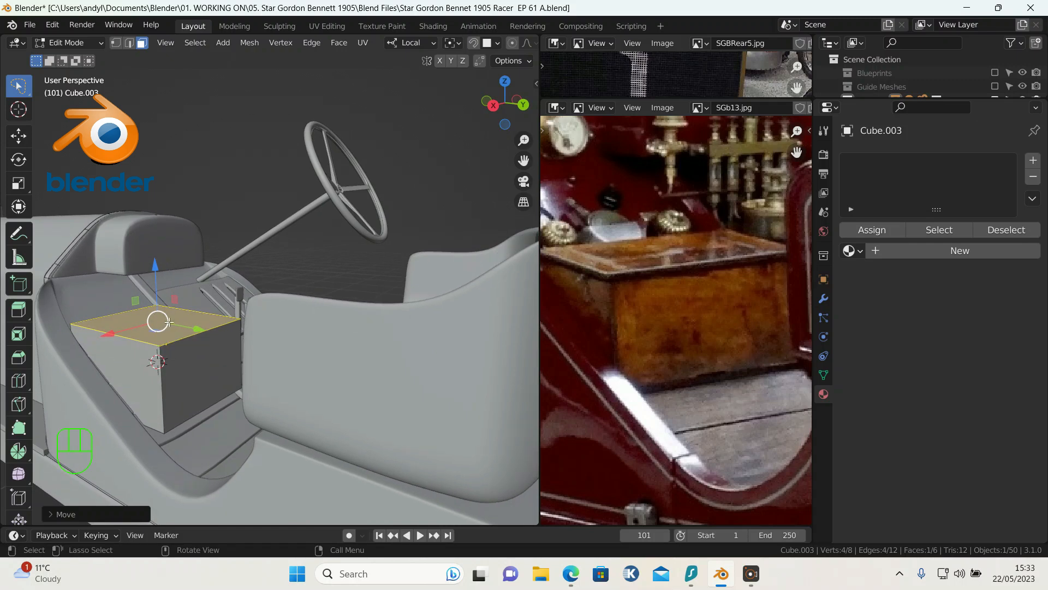
Add a horizontal loop cut around the box and slide it to about -0.76, near the top, to mark the lid
{"action": "key", "text": "ctrl"}
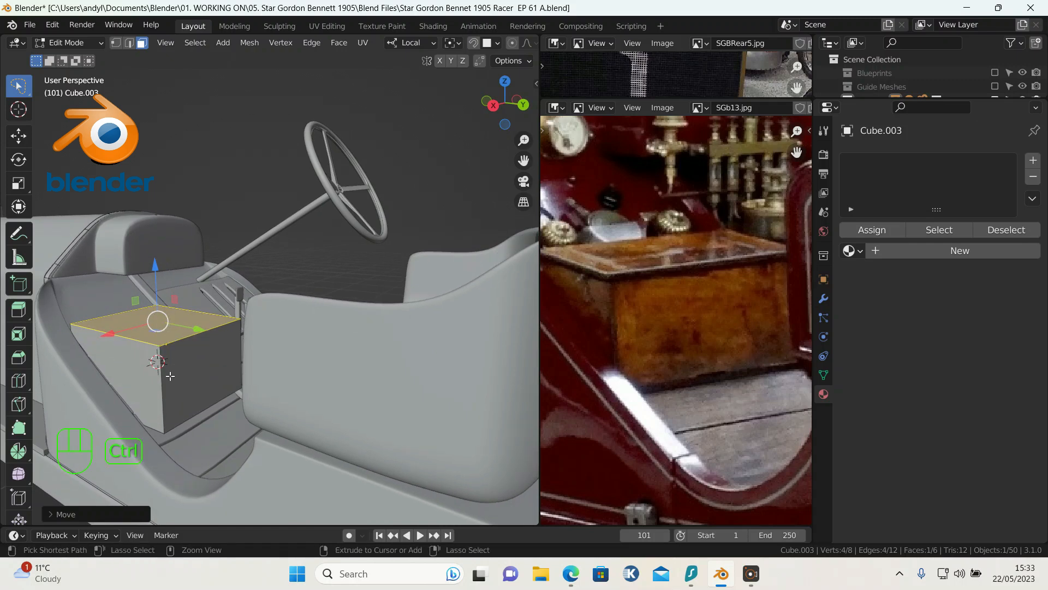
{"action": "key", "text": "ctrl+r"}
{"action": "left_click", "coordinate": [170, 378]}
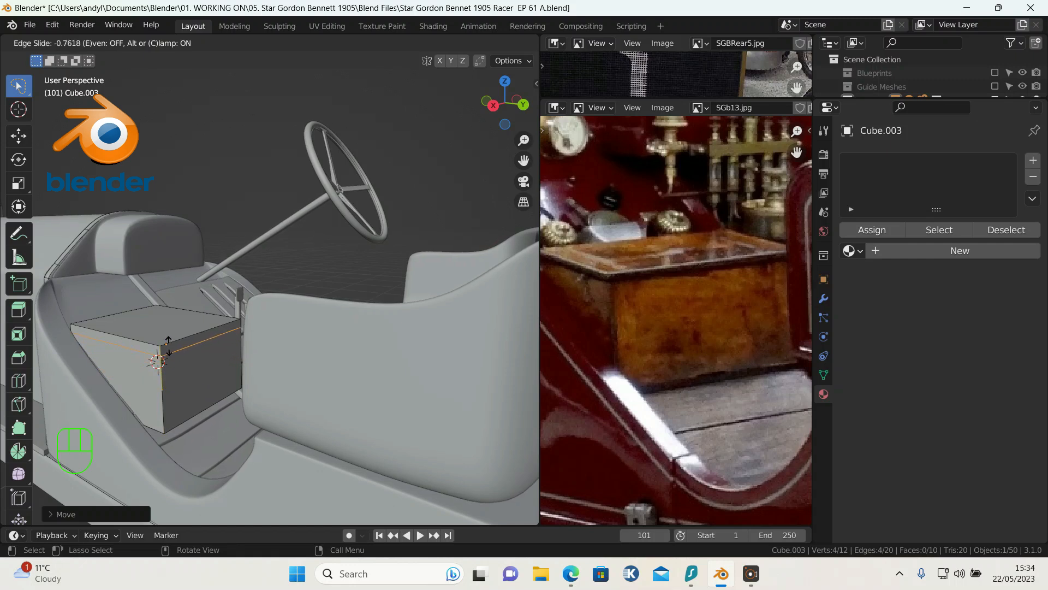
{"action": "left_click", "coordinate": [169, 343]}
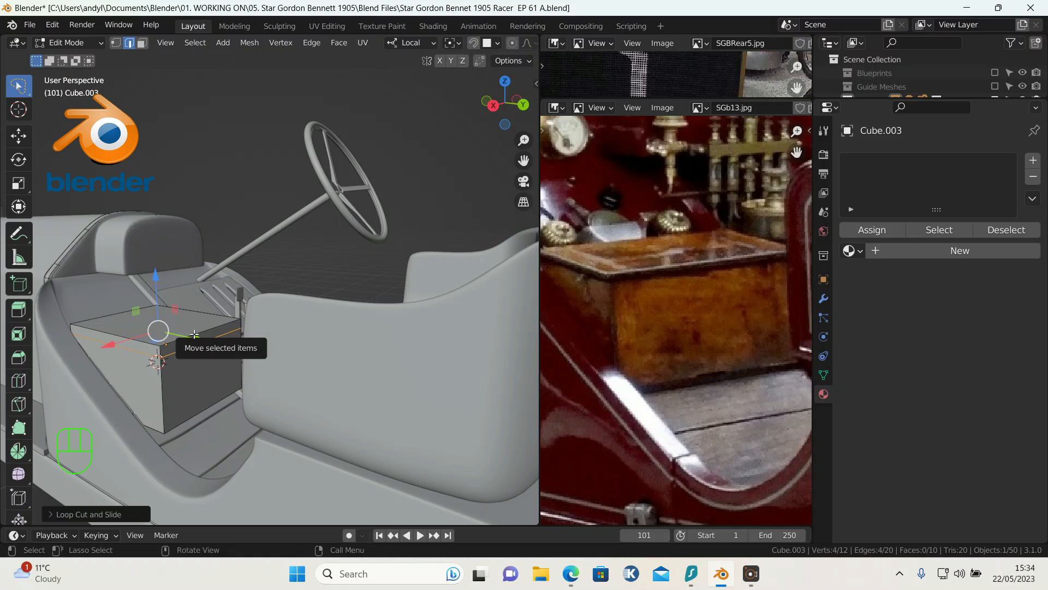
{"action": "key", "text": "alt"}
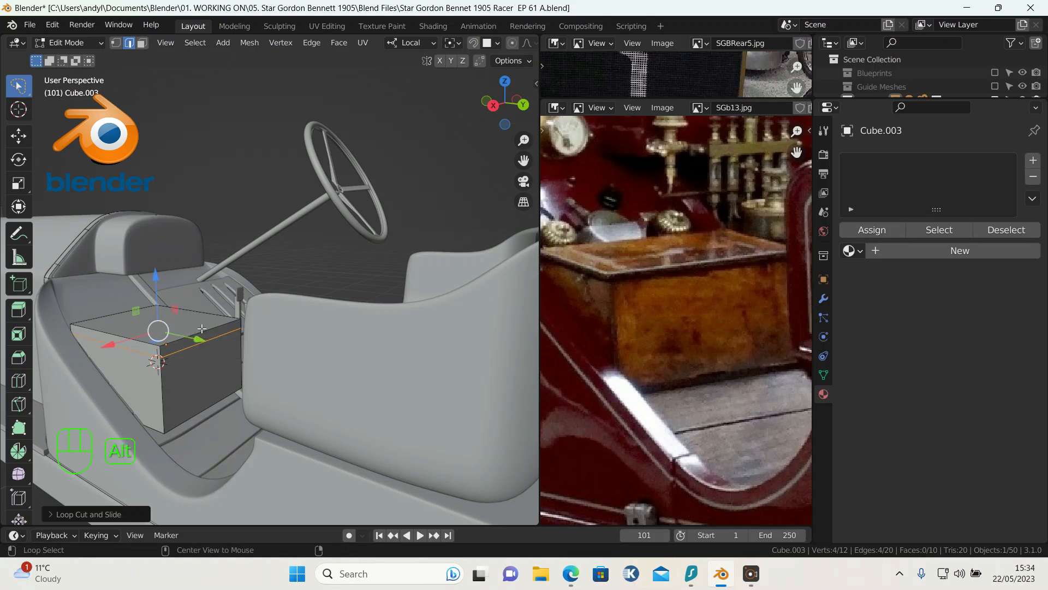
{"action": "key", "text": "shift+alt"}
{"action": "left_click", "coordinate": [202, 333], "text": "alt+shift"}
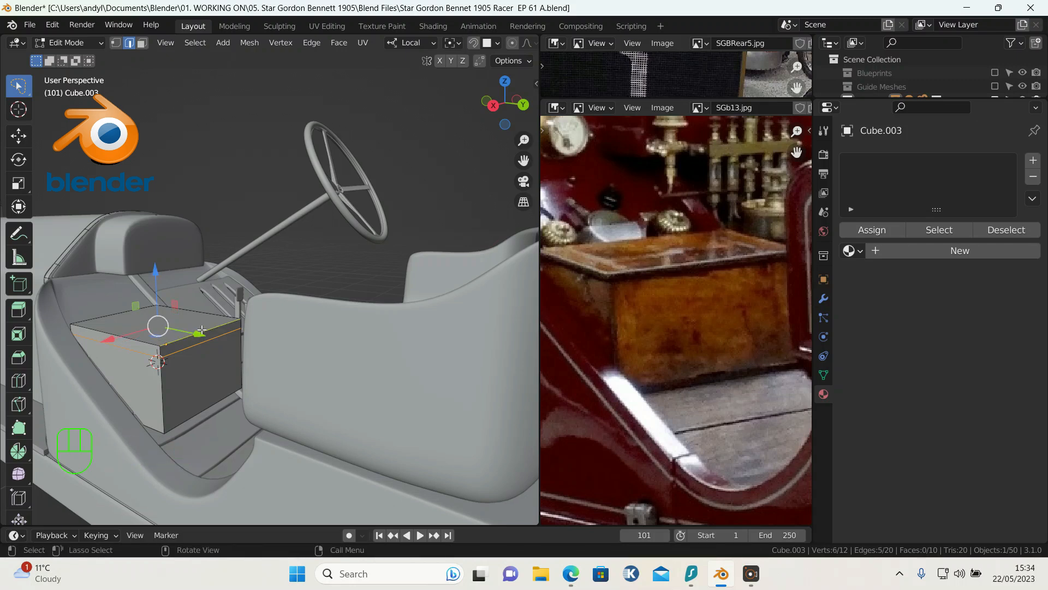
In vertex selection mode, select the new edge loop and all top edges of the box, checking the lid selection in X-ray
{"action": "left_click", "coordinate": [115, 42]}
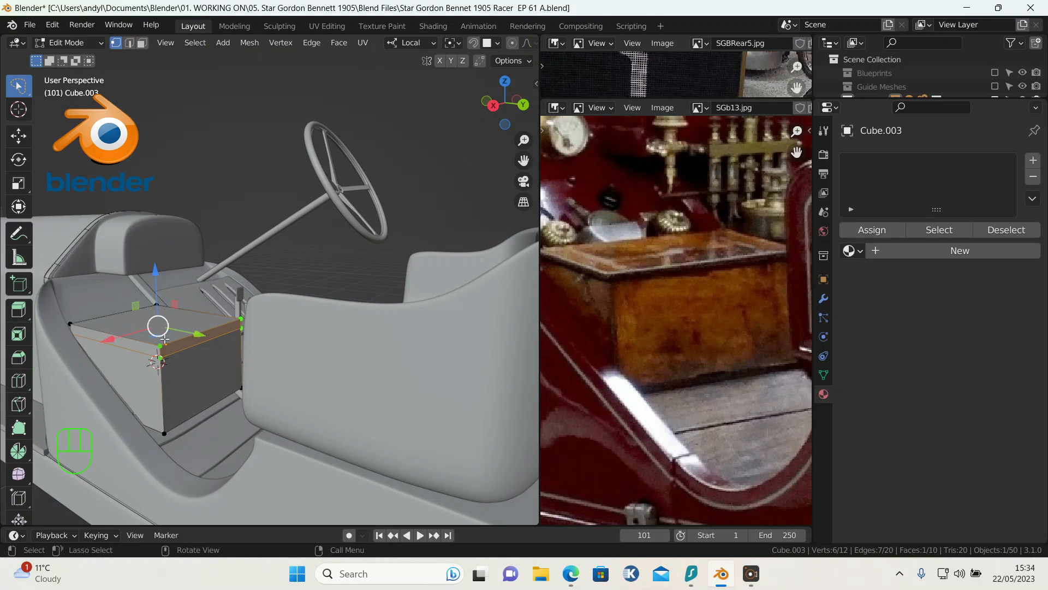
{"action": "key", "text": "alt"}
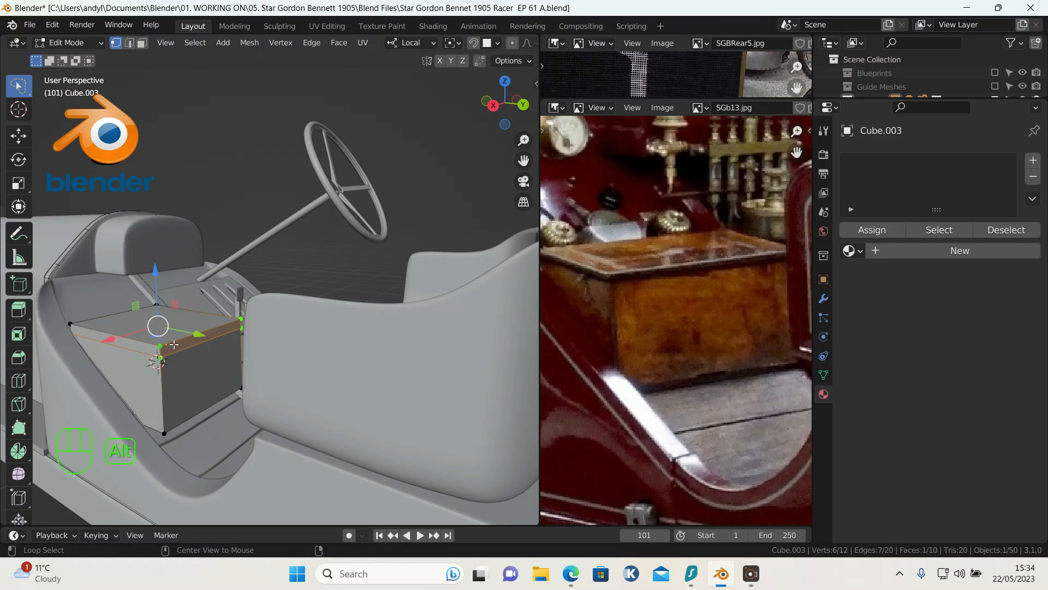
{"action": "left_click", "coordinate": [175, 339], "text": "alt"}
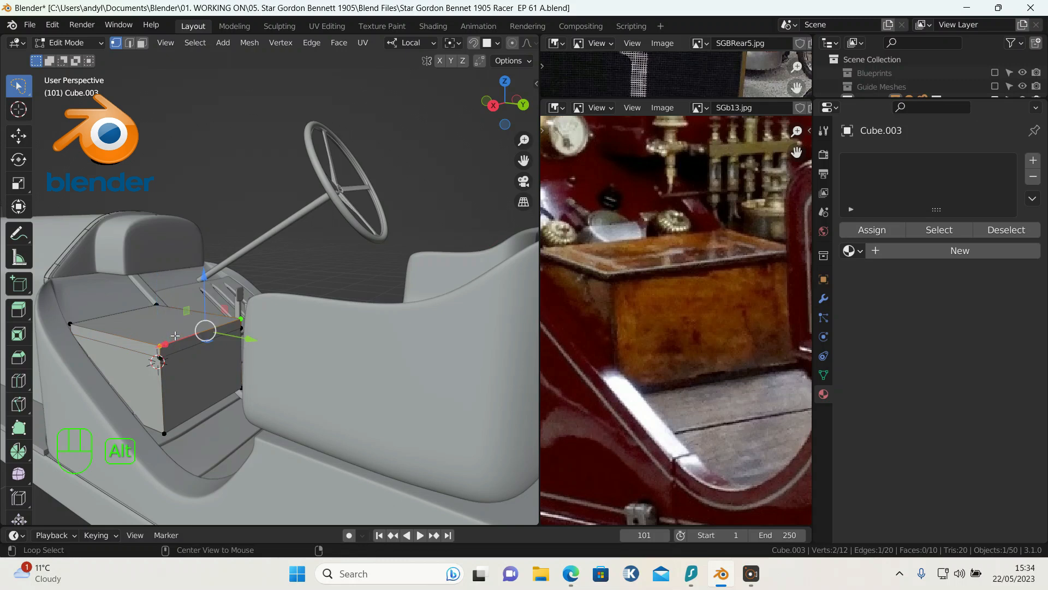
{"action": "key", "text": "ctrl+z"}
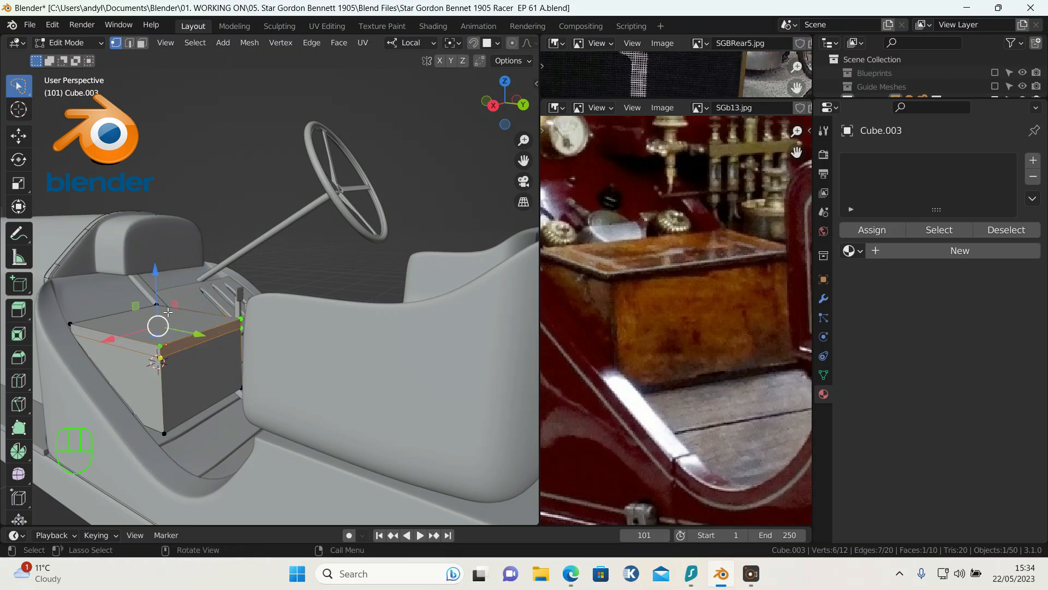
{"action": "middle_click_drag", "start_coordinate": [168, 312], "coordinate": [208, 324]}
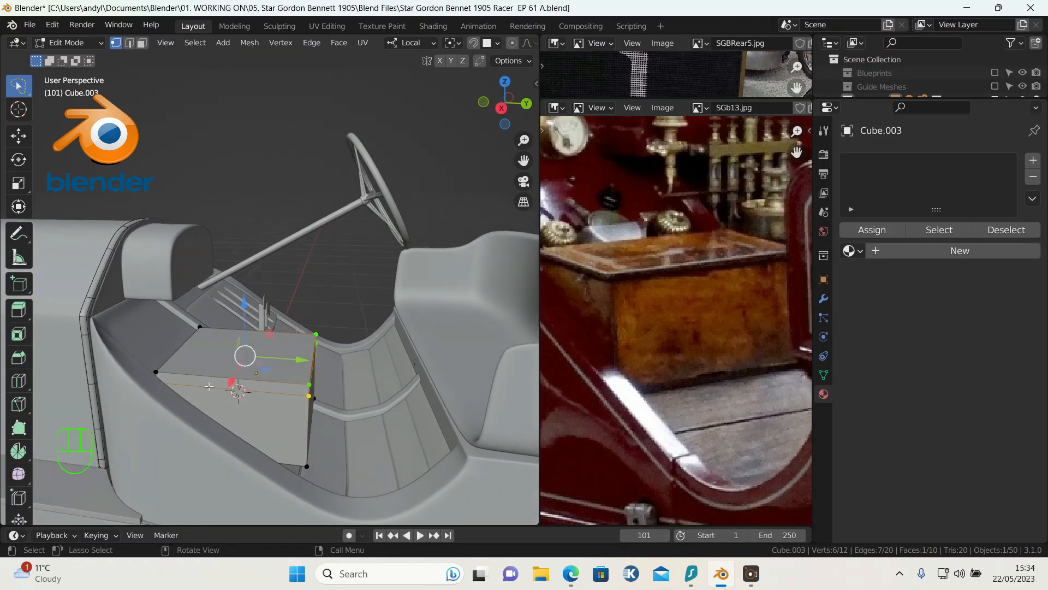
{"action": "left_click", "coordinate": [209, 388], "text": "alt"}
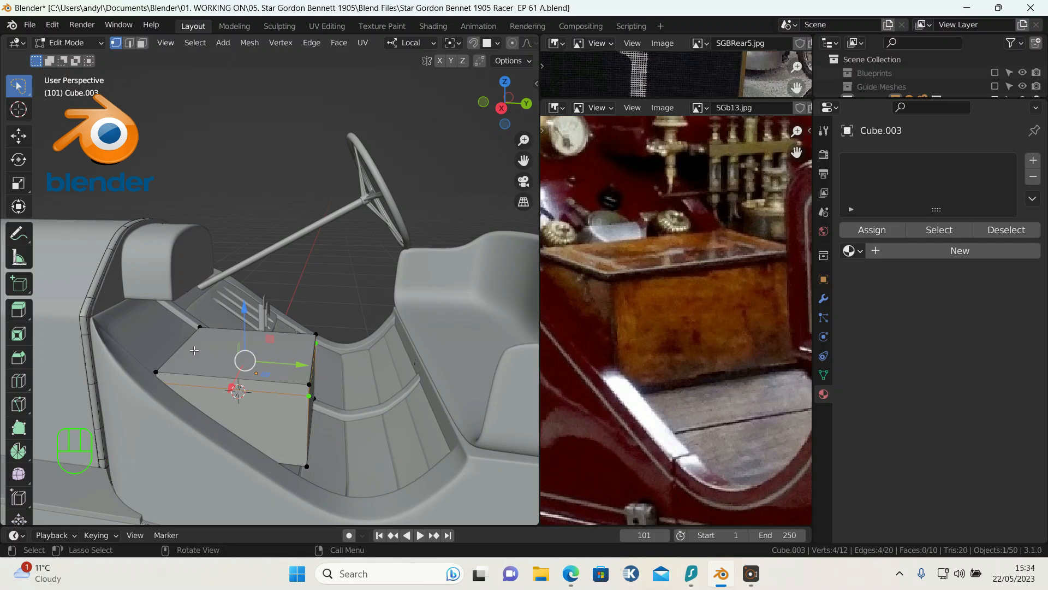
{"action": "left_click", "coordinate": [182, 352], "text": "alt+shift"}
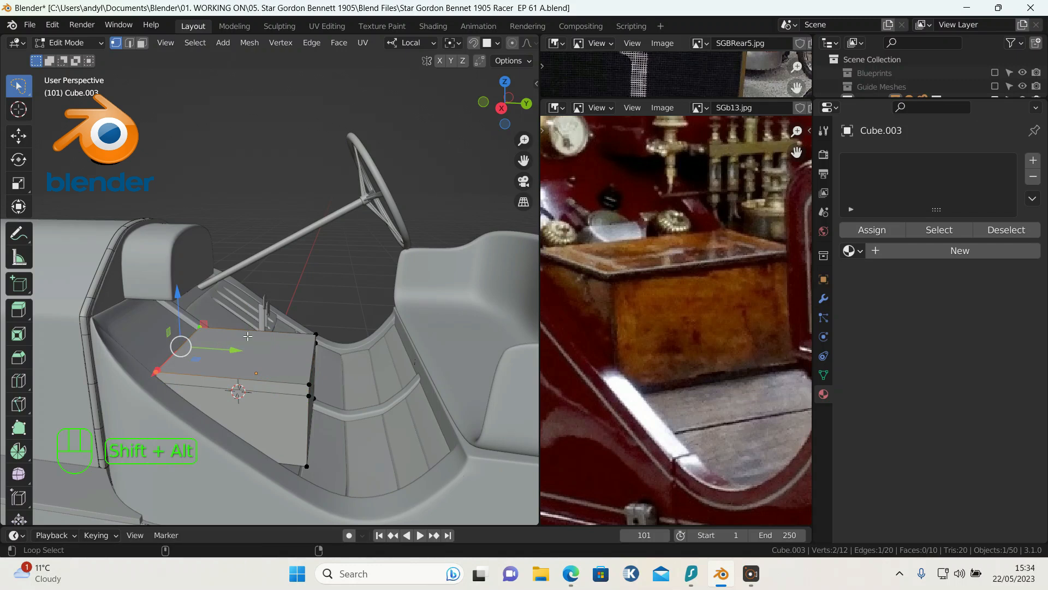
{"action": "left_click", "coordinate": [253, 329], "text": "alt+shift"}
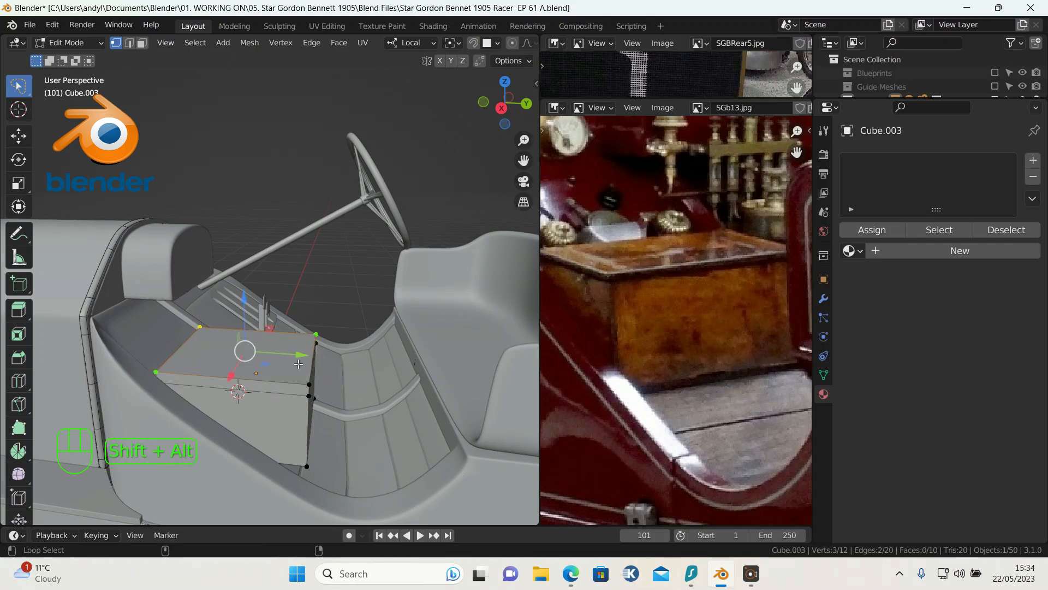
{"action": "left_click", "coordinate": [293, 387], "text": "alt+shift"}
{"action": "left_click", "coordinate": [282, 391], "text": "alt+shift"}
{"action": "key", "text": "alt+z"}
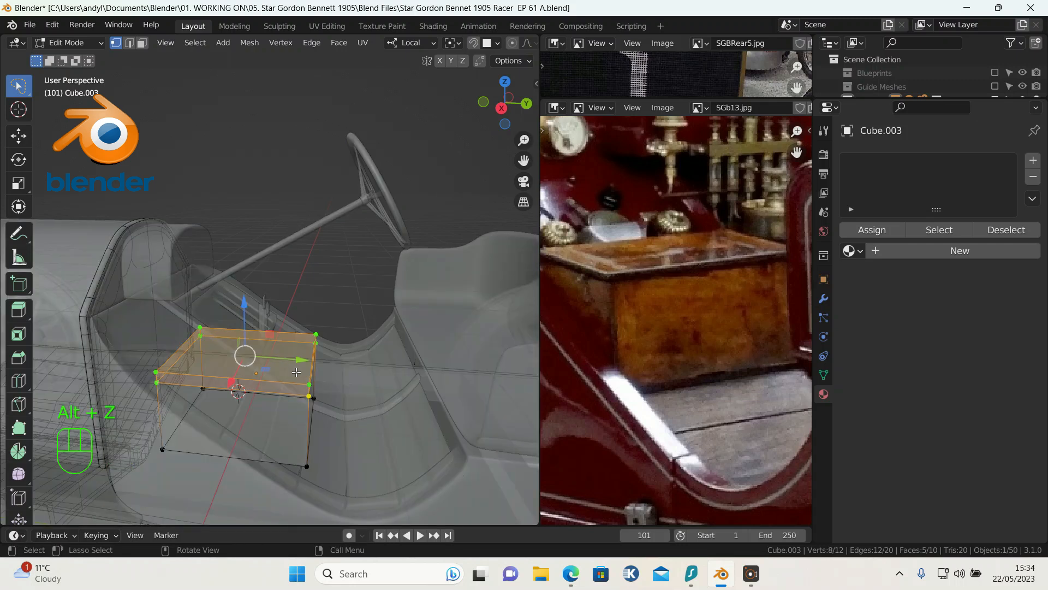
{"action": "middle_click_drag", "start_coordinate": [282, 385], "coordinate": [259, 370]}
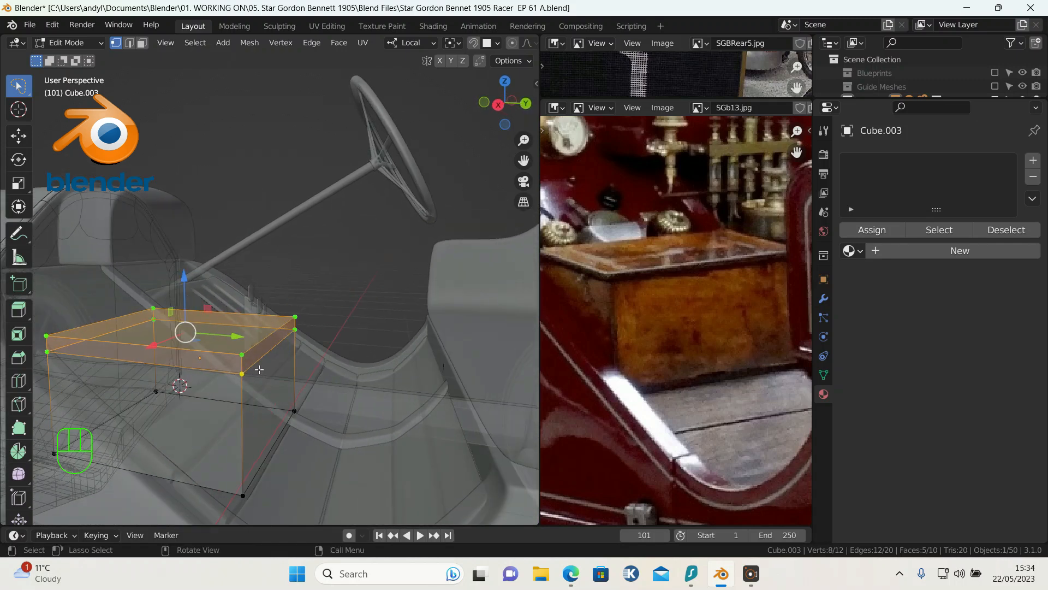
{"action": "key", "text": "alt+z"}
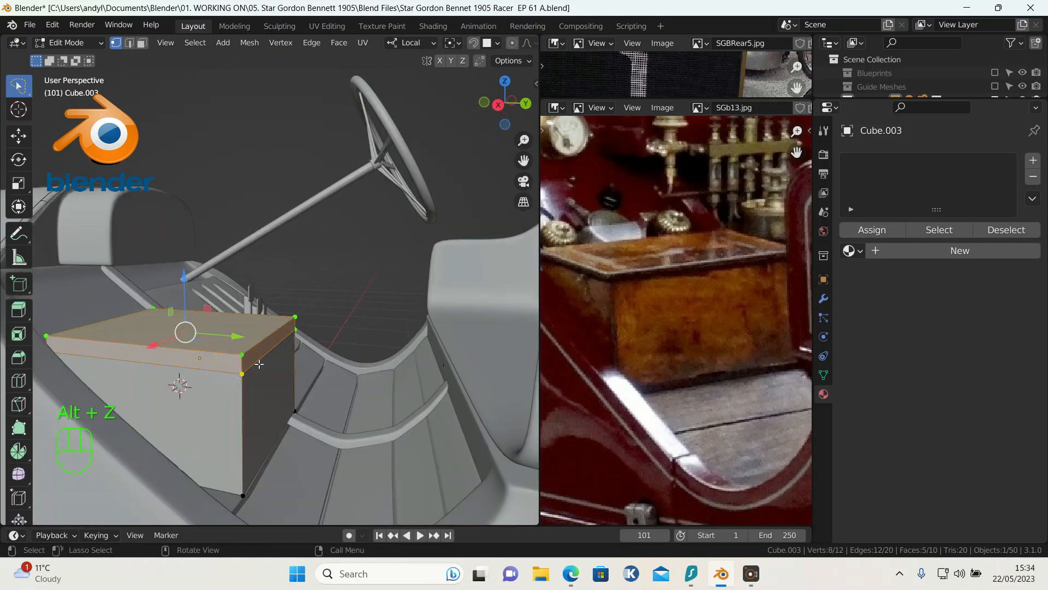
Widen the 3D viewport back over the reference photos and check the transform pivot point options with the lid selected
{"action": "scroll", "coordinate": [257, 377], "scroll_direction": "down", "scroll_amount": 5}
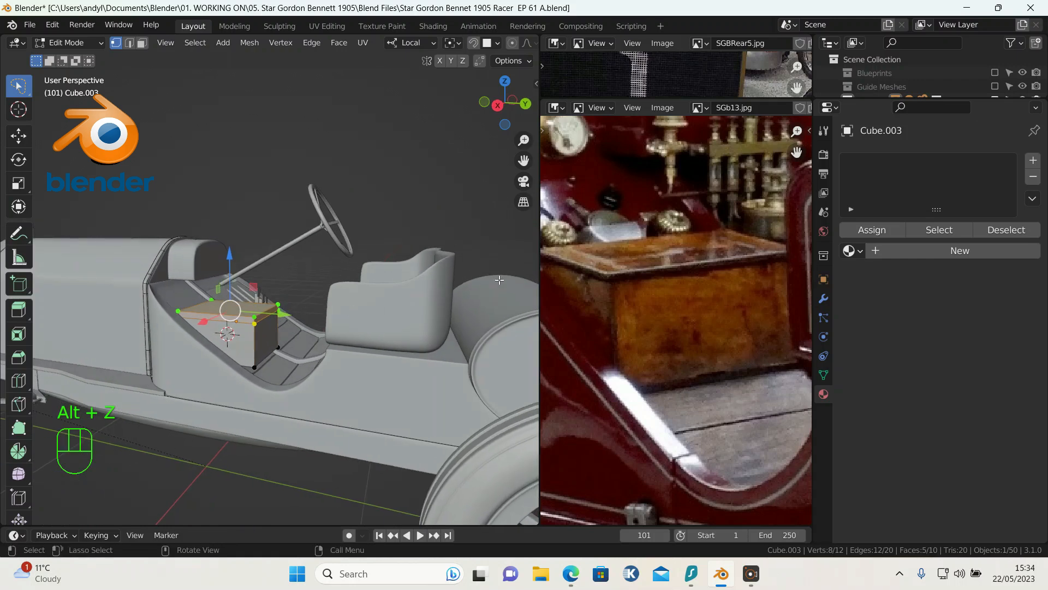
{"action": "left_click_drag", "start_coordinate": [538, 264], "coordinate": [795, 278]}
{"action": "middle_click_drag", "start_coordinate": [766, 279], "coordinate": [479, 297]}
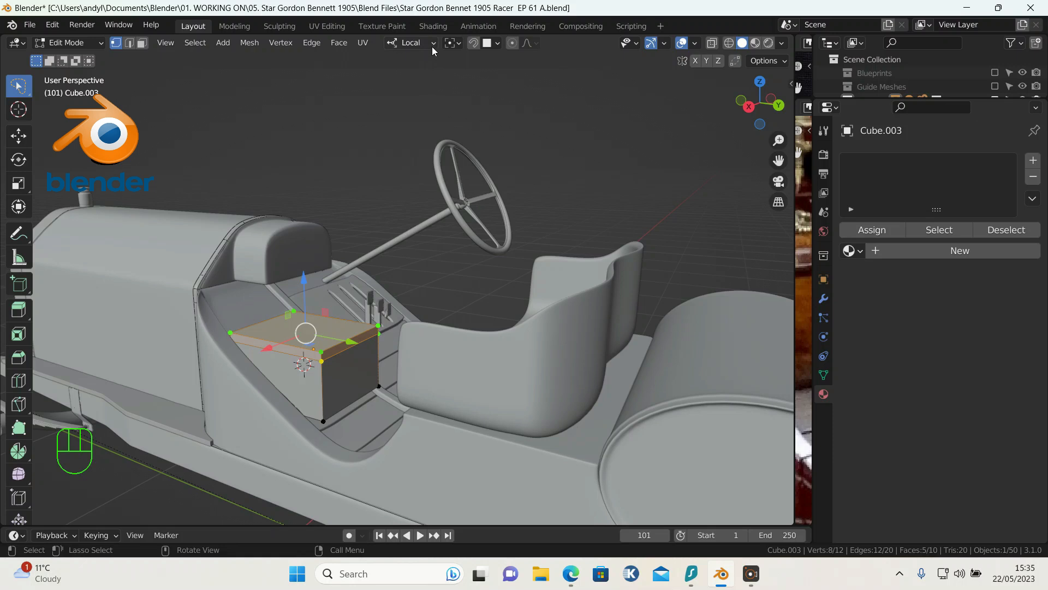
{"action": "left_click", "coordinate": [457, 43]}
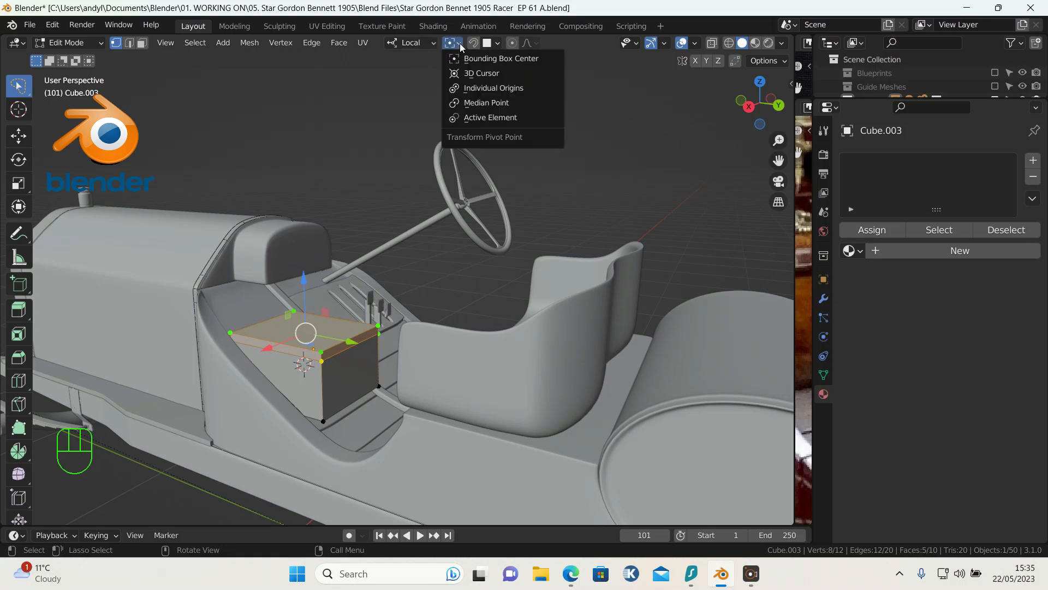
{"action": "scroll", "coordinate": [384, 300], "scroll_direction": "up", "scroll_amount": 4}
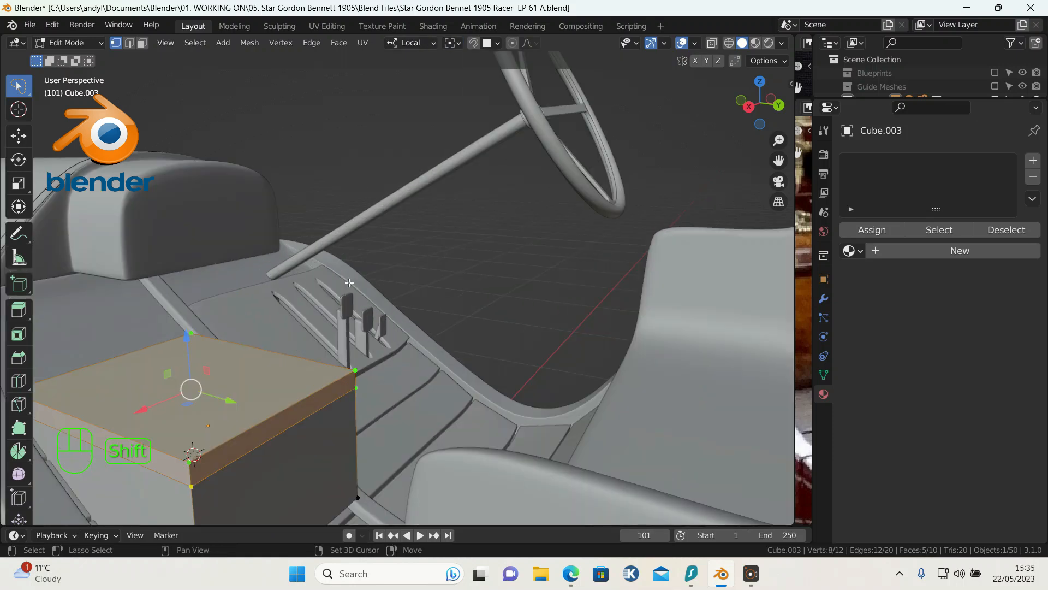
{"action": "middle_click_drag", "start_coordinate": [348, 293], "coordinate": [410, 269], "text": "shift"}
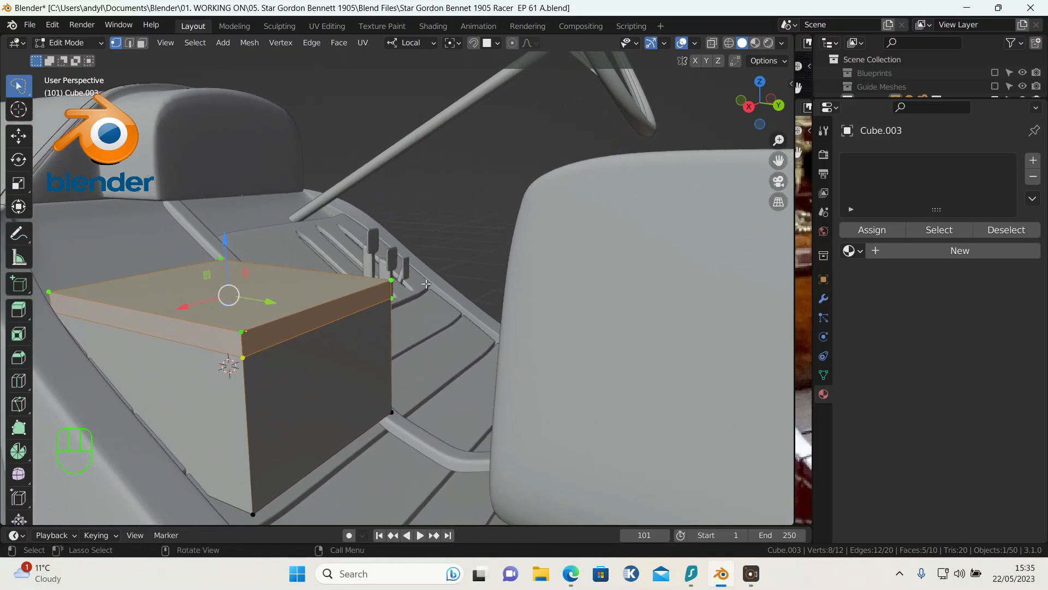
Extrude the selected lid section and scale it outward to about 1.05 so it overhangs the box
{"action": "key", "text": "s"}
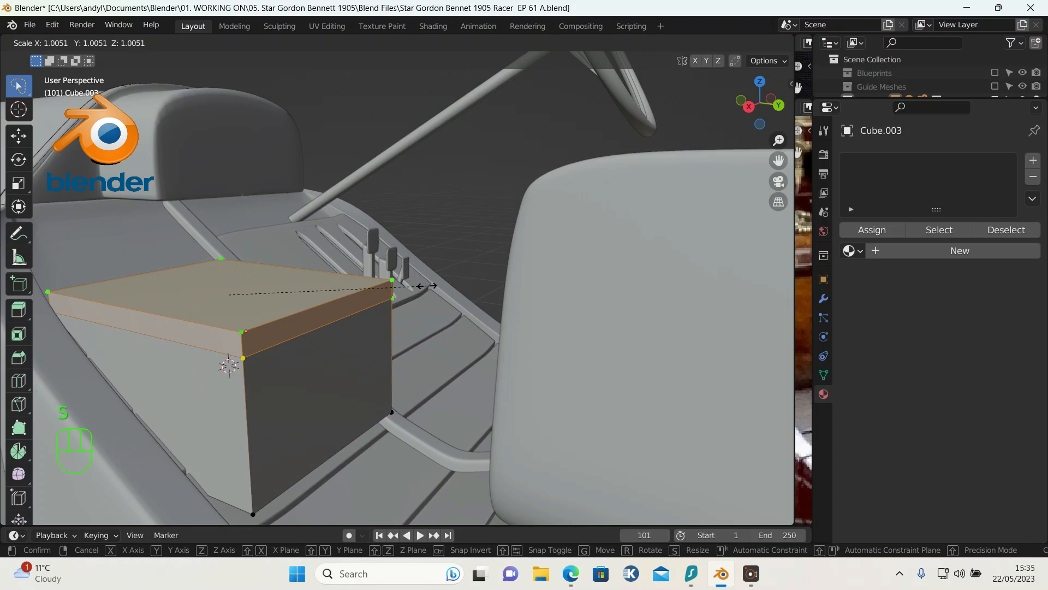
{"action": "right_click", "coordinate": [450, 292]}
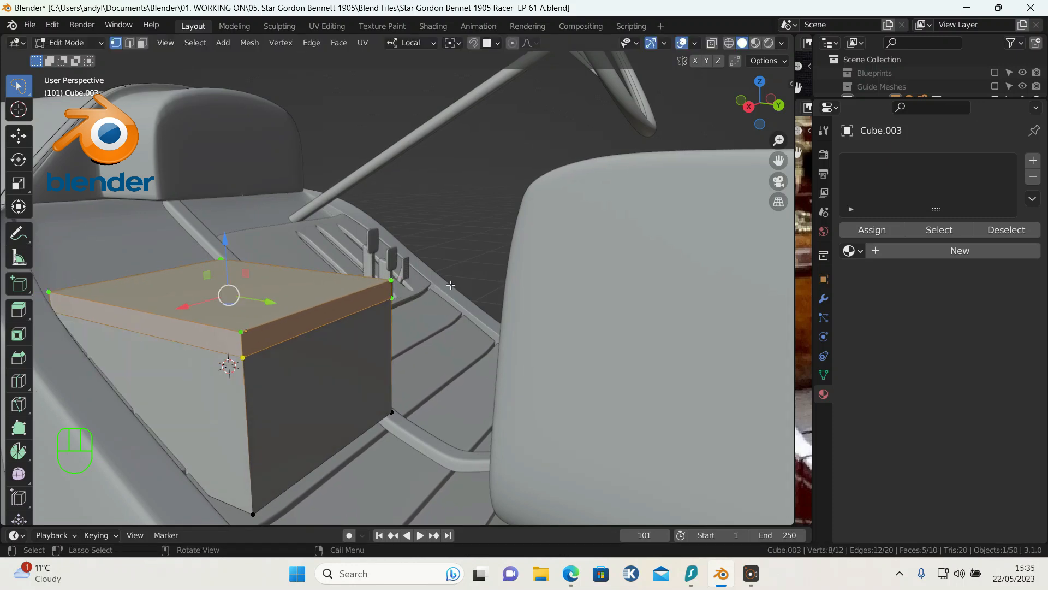
{"action": "key", "text": "e"}
{"action": "key", "text": "s"}
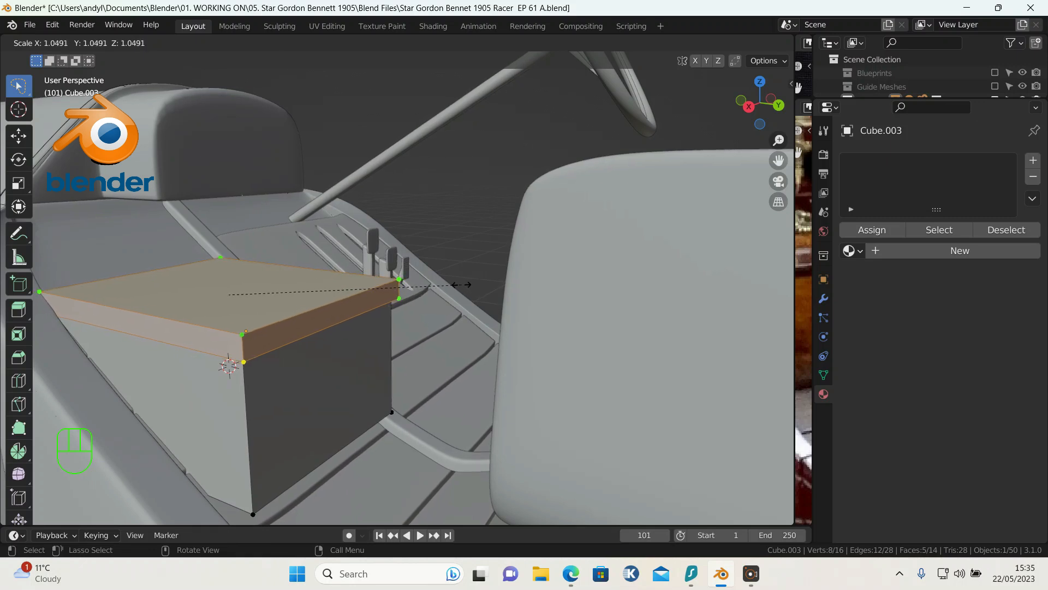
{"action": "left_click", "coordinate": [461, 284]}
Try reducing the lid's overhang by scaling it to about 0.974, and undo that scaling
{"action": "middle_click_drag", "start_coordinate": [374, 299], "coordinate": [504, 210]}
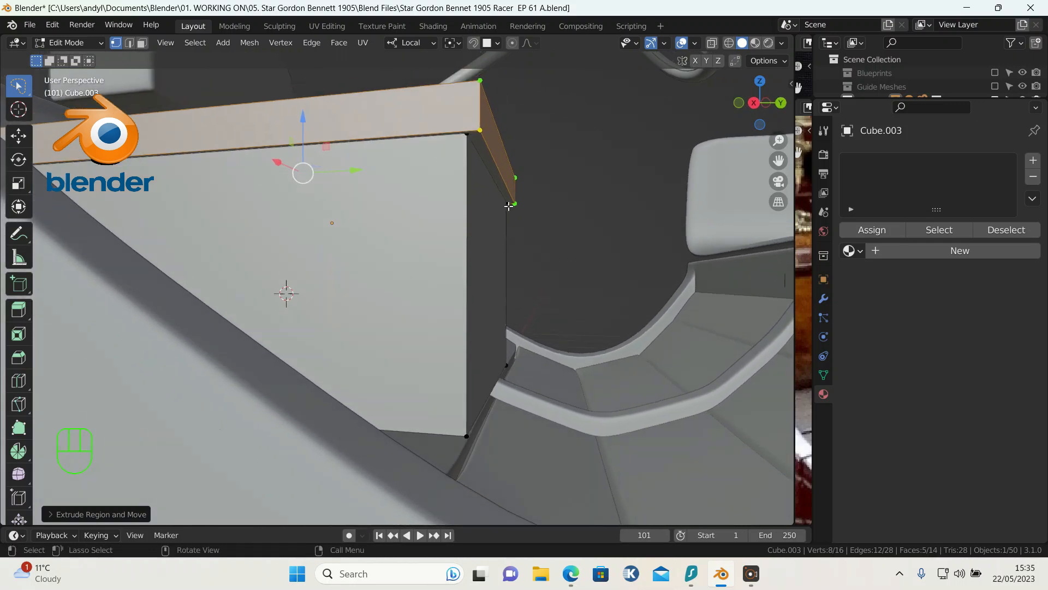
{"action": "scroll", "coordinate": [503, 210], "scroll_direction": "up", "scroll_amount": 3}
{"action": "scroll", "coordinate": [516, 201], "scroll_direction": "down", "scroll_amount": 2}
{"action": "scroll", "coordinate": [517, 200], "scroll_direction": "down", "scroll_amount": 3}
{"action": "key", "text": "s"}
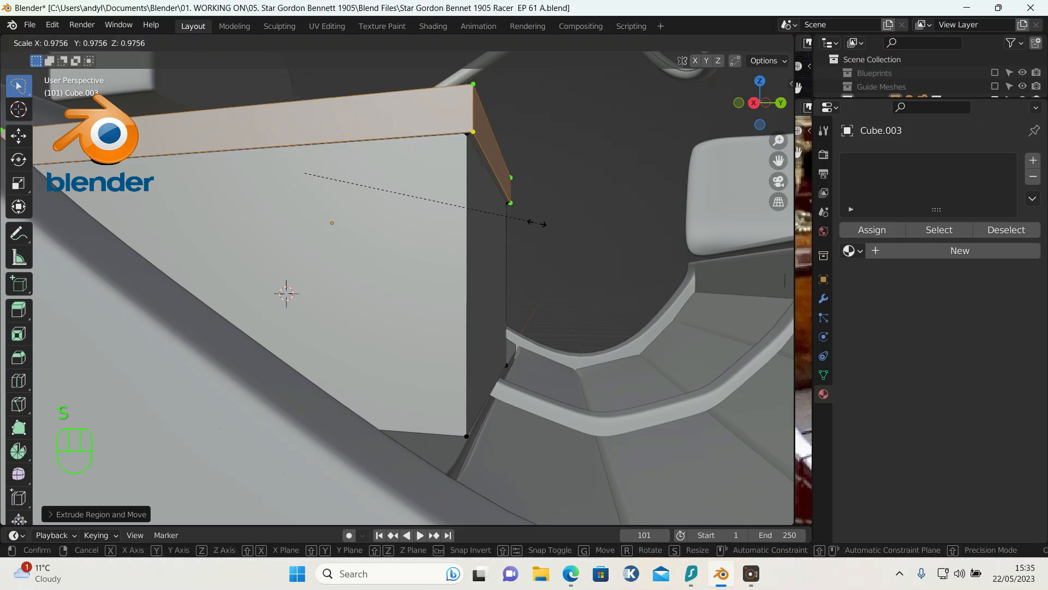
{"action": "key", "text": "shift"}
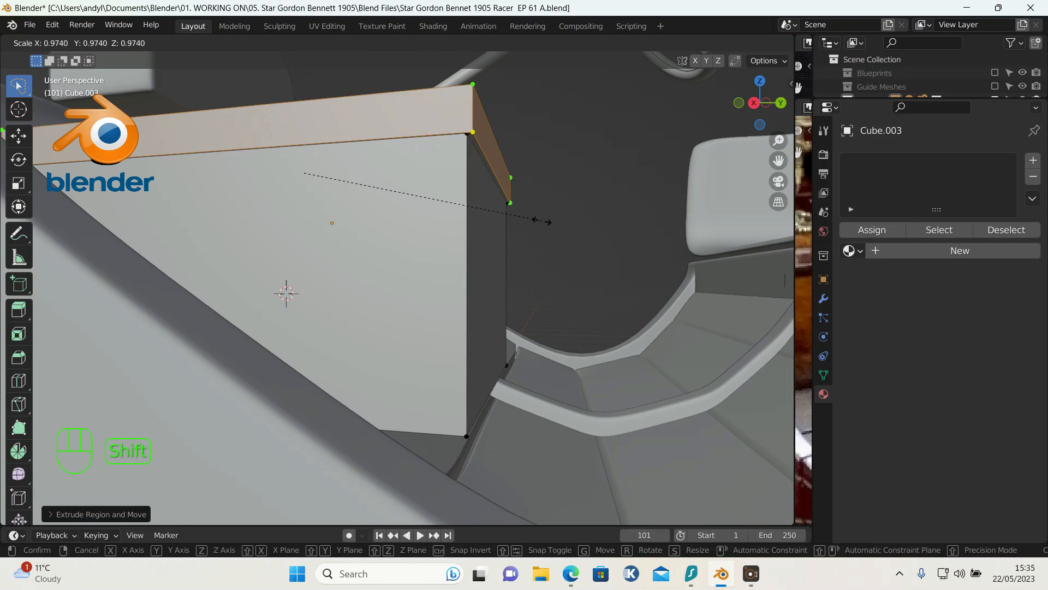
{"action": "left_click", "coordinate": [538, 220]}
{"action": "middle_click_drag", "start_coordinate": [538, 220], "coordinate": [461, 254]}
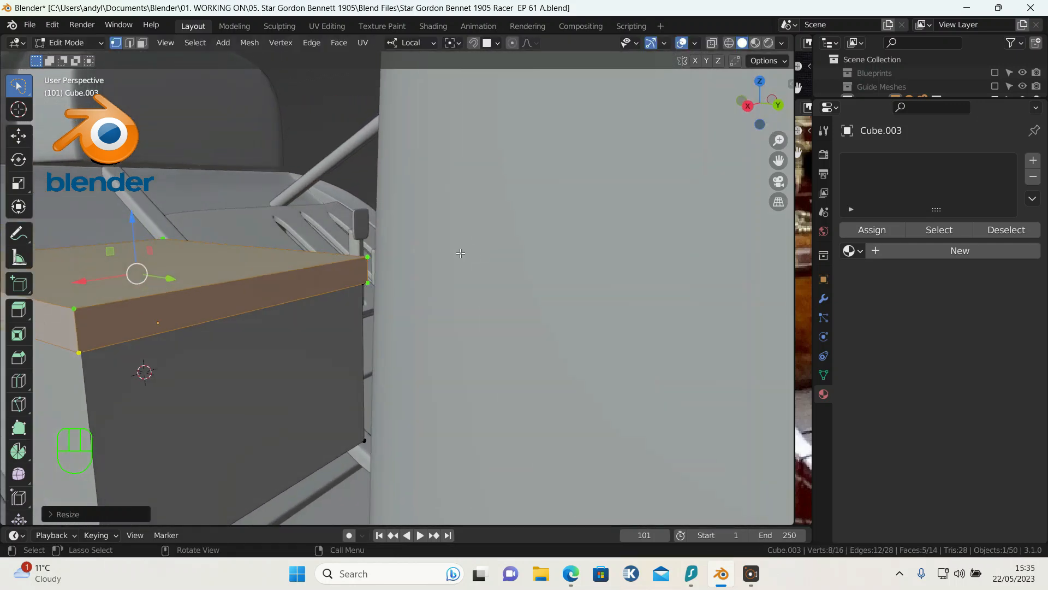
{"action": "middle_click_drag", "start_coordinate": [265, 259], "coordinate": [297, 254]}
{"action": "key", "text": "ctrl"}
{"action": "key", "text": "ctrl+z"}
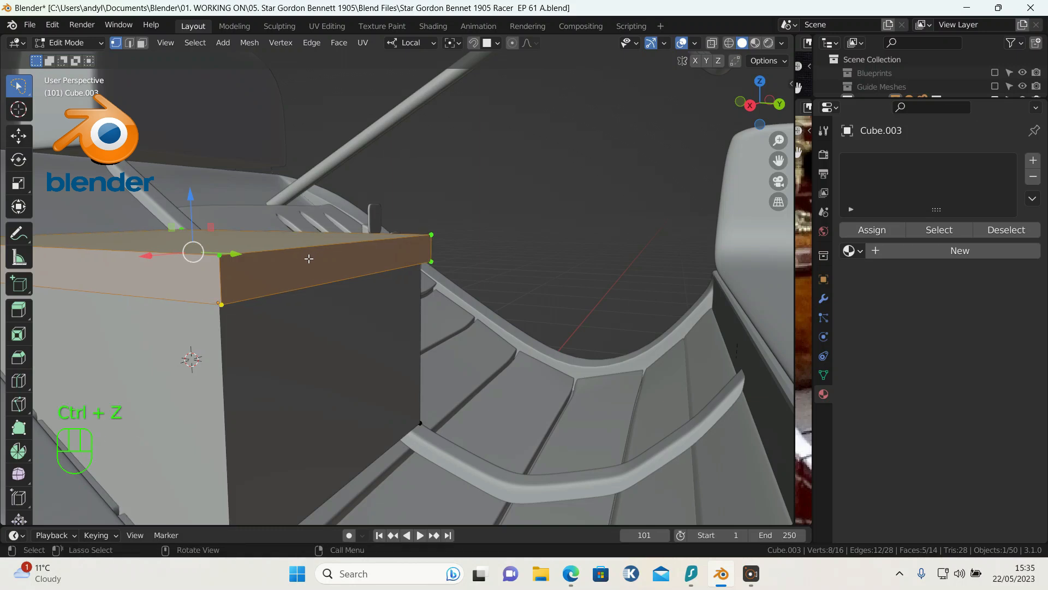
Return to Object Mode and add a Bevel modifier to the box
{"action": "middle_click_drag", "start_coordinate": [309, 261], "coordinate": [330, 257]}
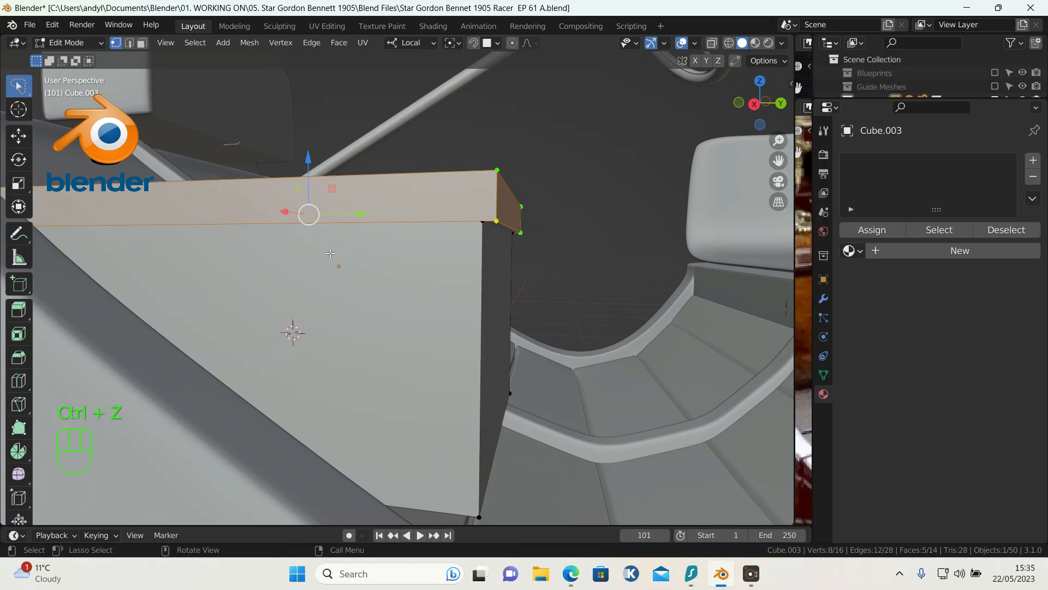
{"action": "scroll", "coordinate": [334, 275], "scroll_direction": "down", "scroll_amount": 2}
{"action": "scroll", "coordinate": [334, 275], "scroll_direction": "down", "scroll_amount": 5}
{"action": "middle_click_drag", "start_coordinate": [327, 295], "coordinate": [276, 345]}
{"action": "key", "text": "Tab"}
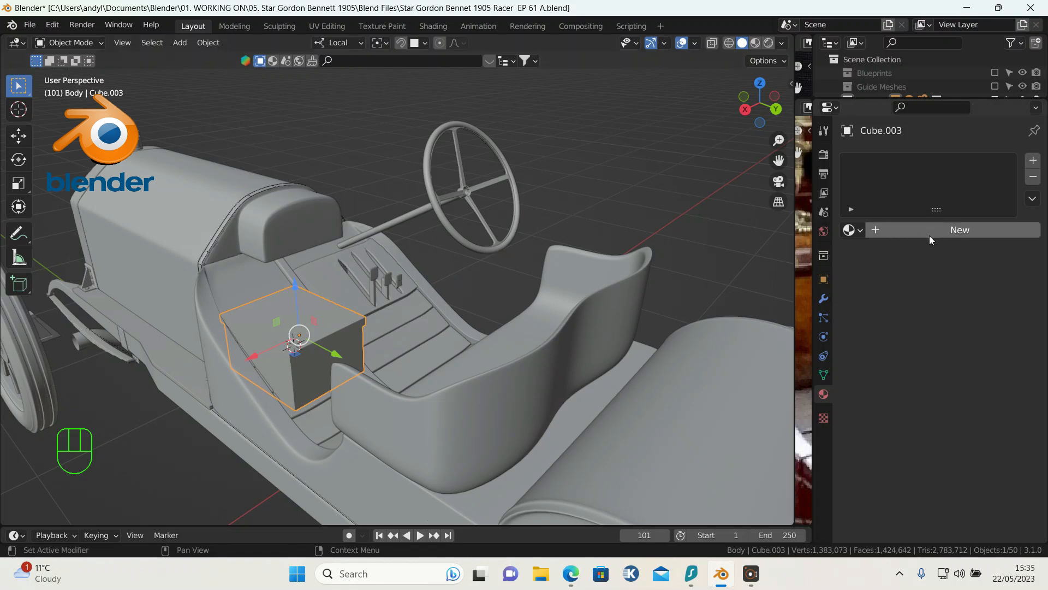
{"action": "left_click", "coordinate": [825, 301]}
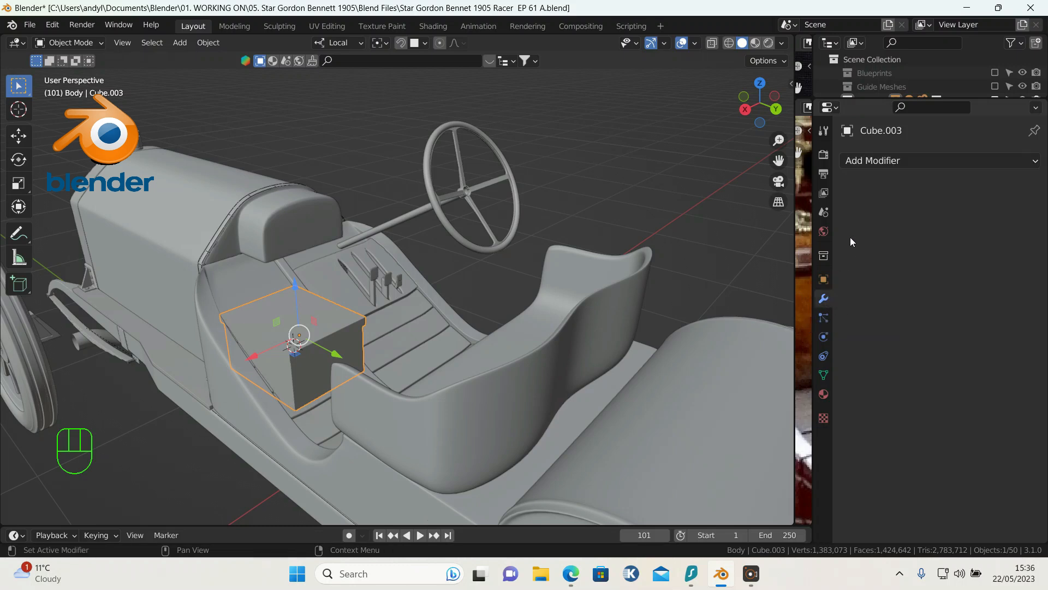
{"action": "left_click", "coordinate": [863, 162]}
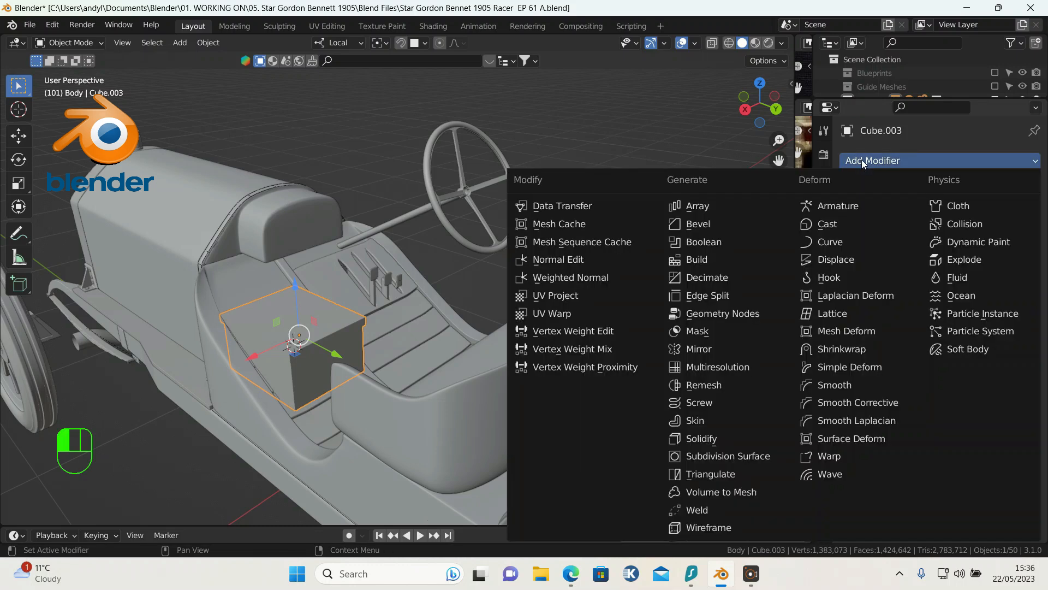
{"action": "left_click", "coordinate": [757, 229]}
Set the box's bevel to 2 segments and an amount of 0.07 m
{"action": "scroll", "coordinate": [385, 356], "scroll_direction": "up", "scroll_amount": 3}
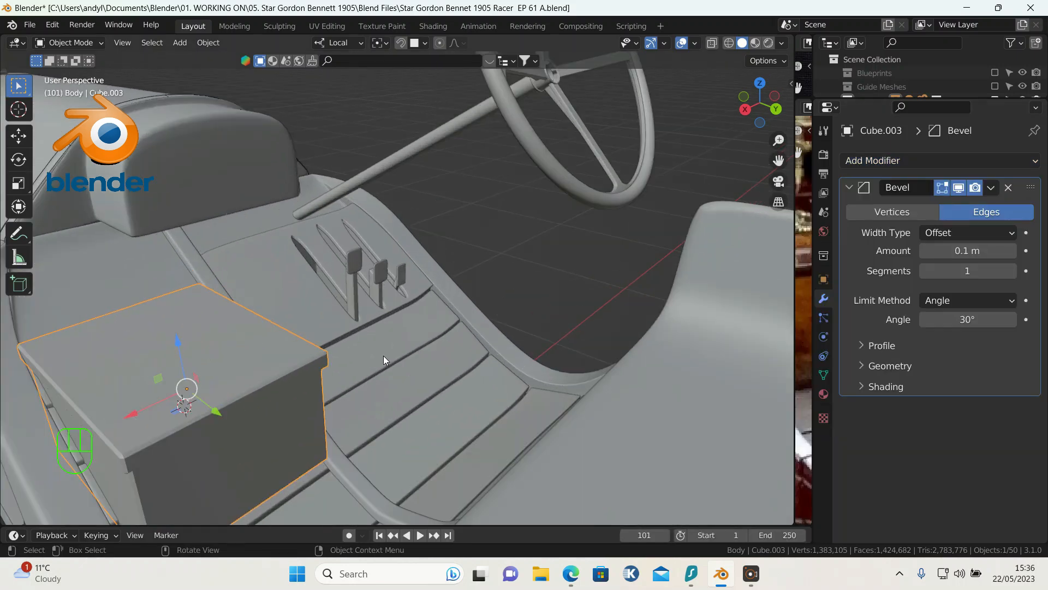
{"action": "middle_click_drag", "start_coordinate": [402, 343], "coordinate": [438, 319]}
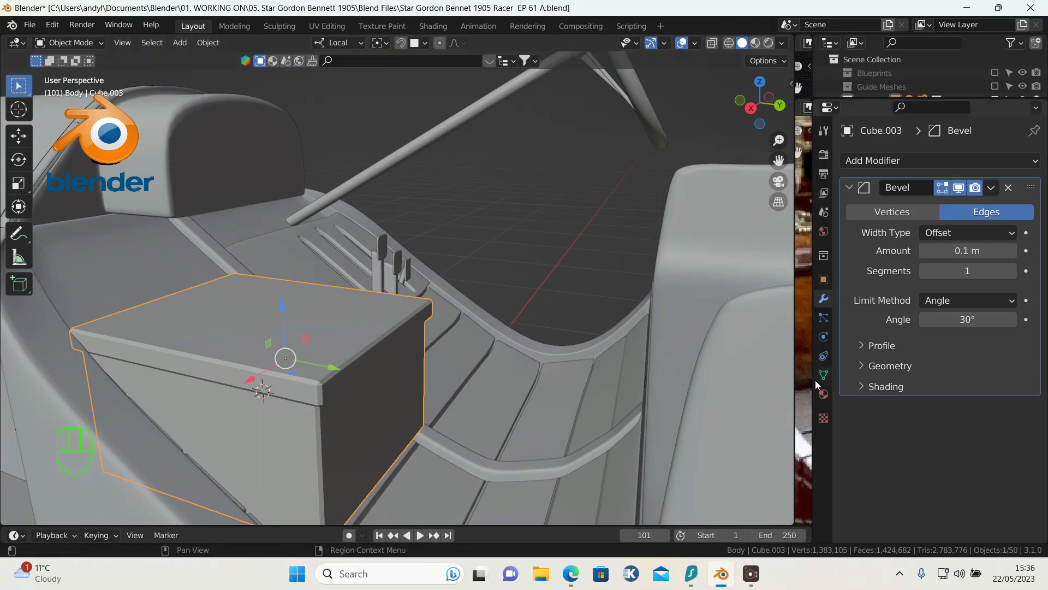
{"action": "scroll", "coordinate": [381, 326], "scroll_direction": "up", "scroll_amount": 2}
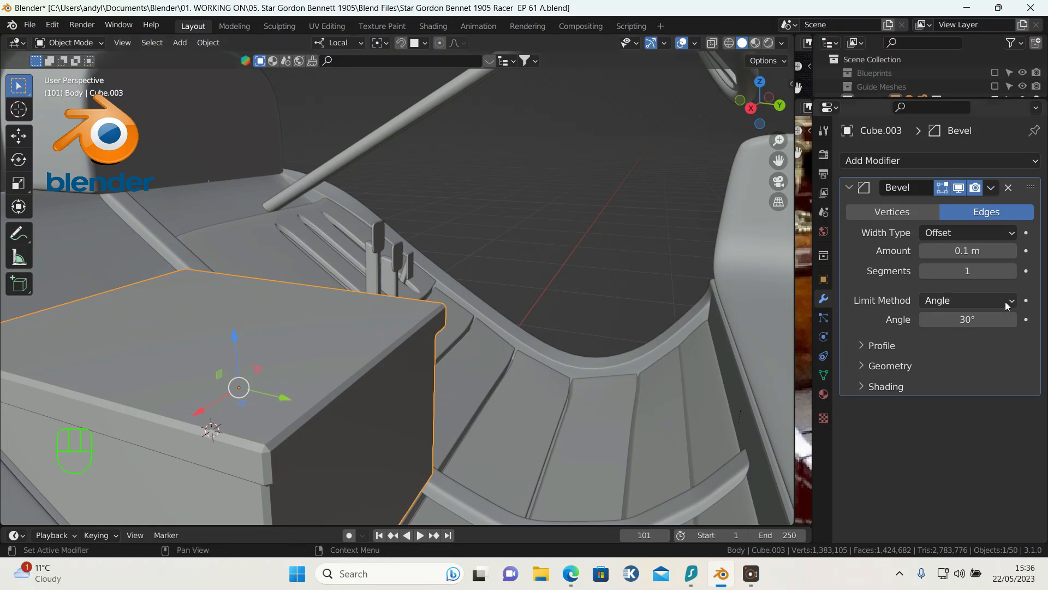
{"action": "left_click", "coordinate": [1012, 271]}
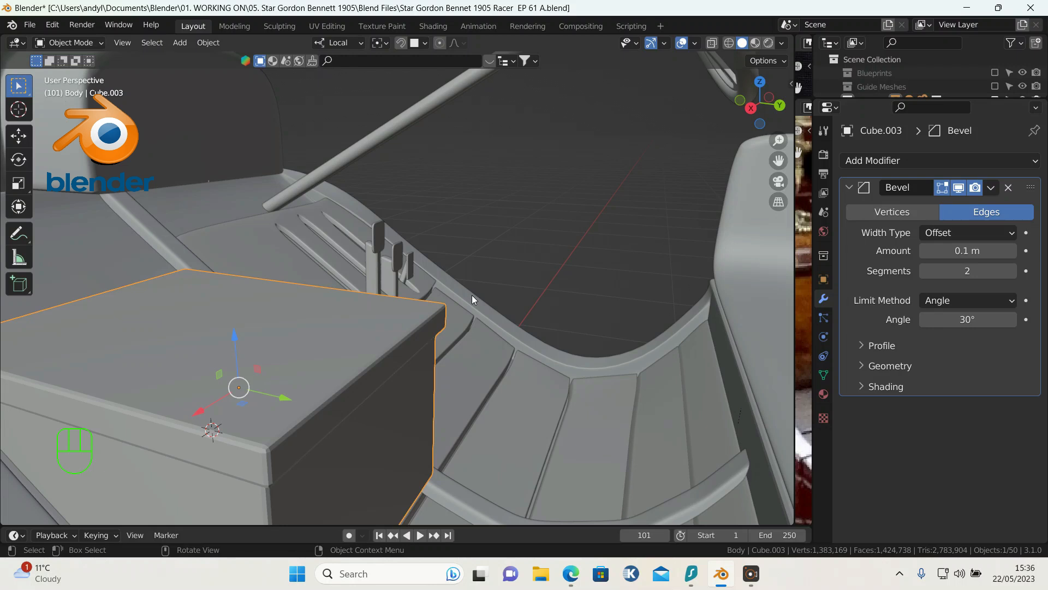
{"action": "left_click", "coordinate": [924, 250]}
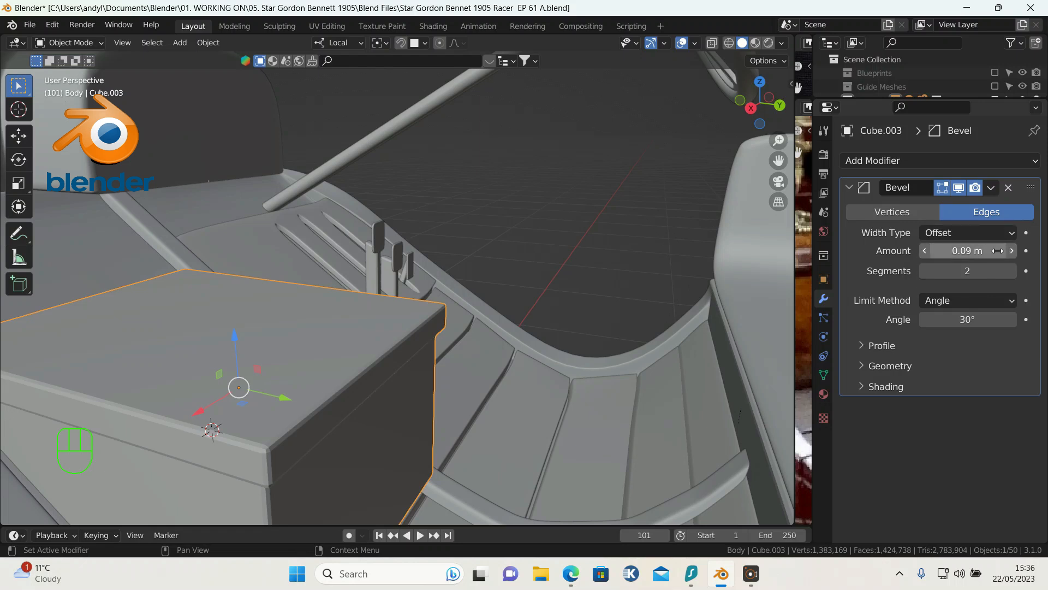
{"action": "left_click", "coordinate": [924, 250]}
Apply Shade Smooth to the beveled box
{"action": "scroll", "coordinate": [513, 210], "scroll_direction": "down", "scroll_amount": 2}
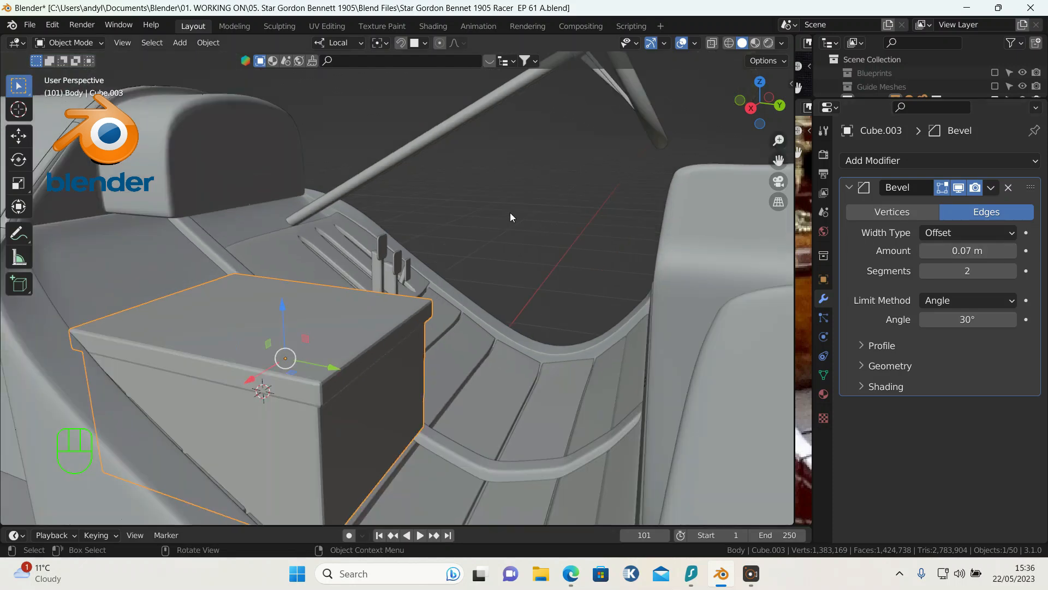
{"action": "left_click", "coordinate": [214, 46]}
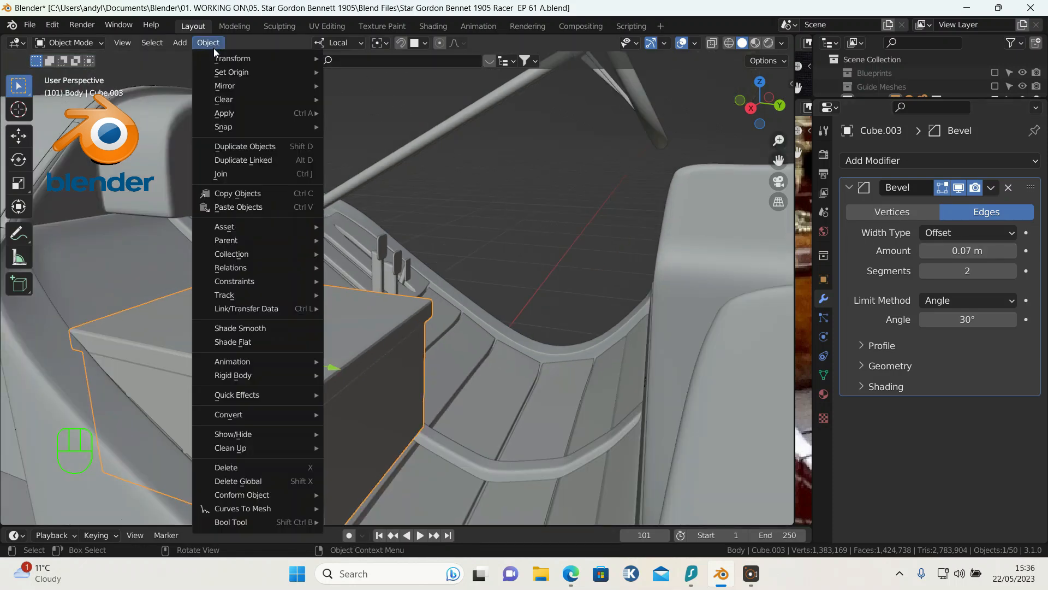
{"action": "left_click", "coordinate": [258, 327]}
{"action": "scroll", "coordinate": [280, 356], "scroll_direction": "up", "scroll_amount": 3}
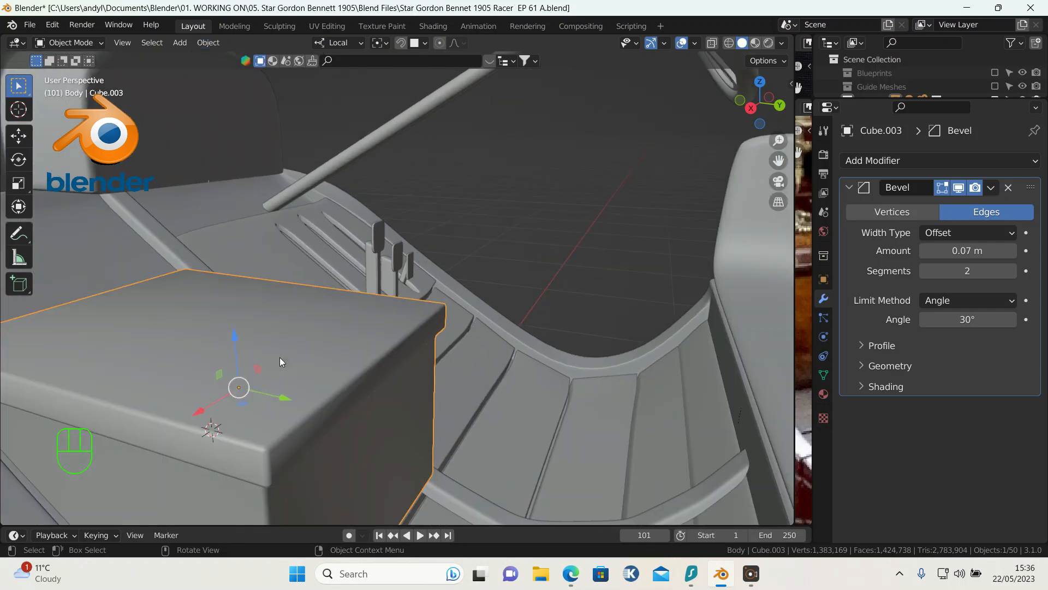
{"action": "scroll", "coordinate": [279, 357], "scroll_direction": "down", "scroll_amount": 3}
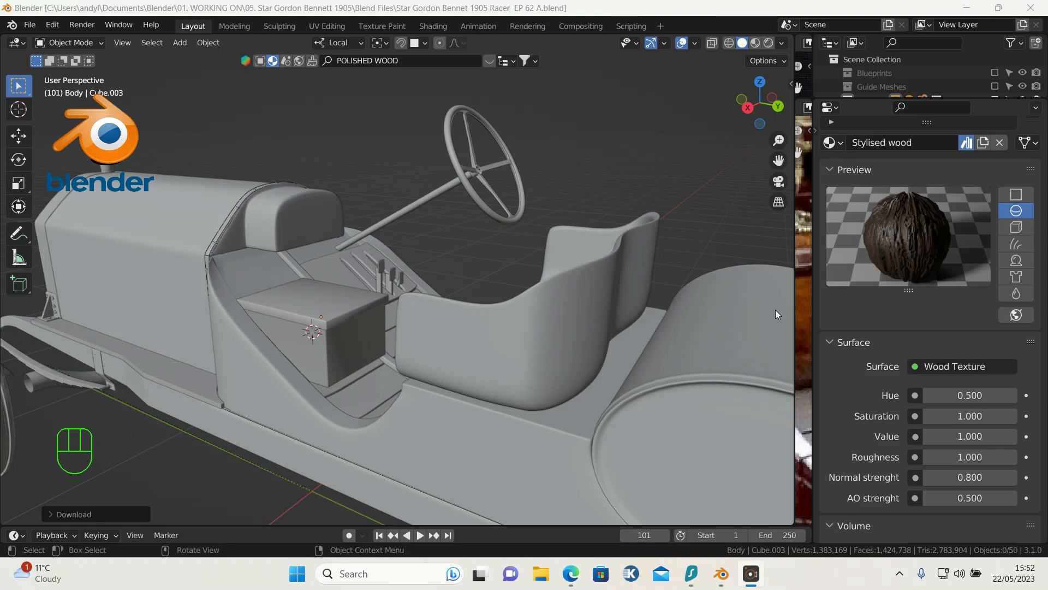
Widen the reference photo area, show the whole car in SGb13.jpg, and enlarge the SGBRear5.jpg view
{"action": "scroll", "coordinate": [505, 288], "scroll_direction": "down", "scroll_amount": 2}
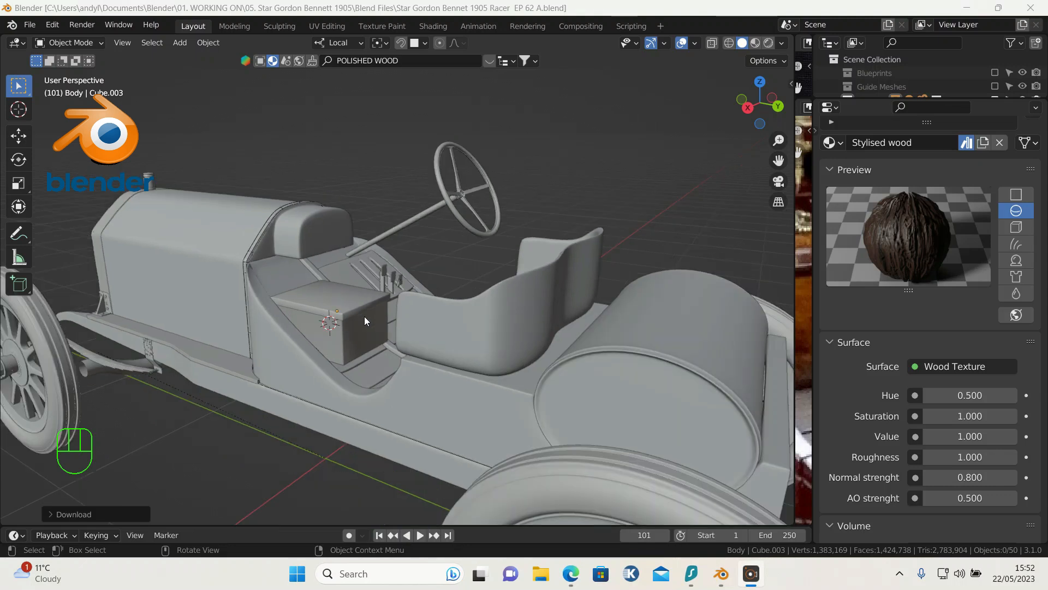
{"action": "middle_click_drag", "start_coordinate": [365, 320], "coordinate": [415, 328]}
{"action": "left_click_drag", "start_coordinate": [794, 302], "coordinate": [282, 271]}
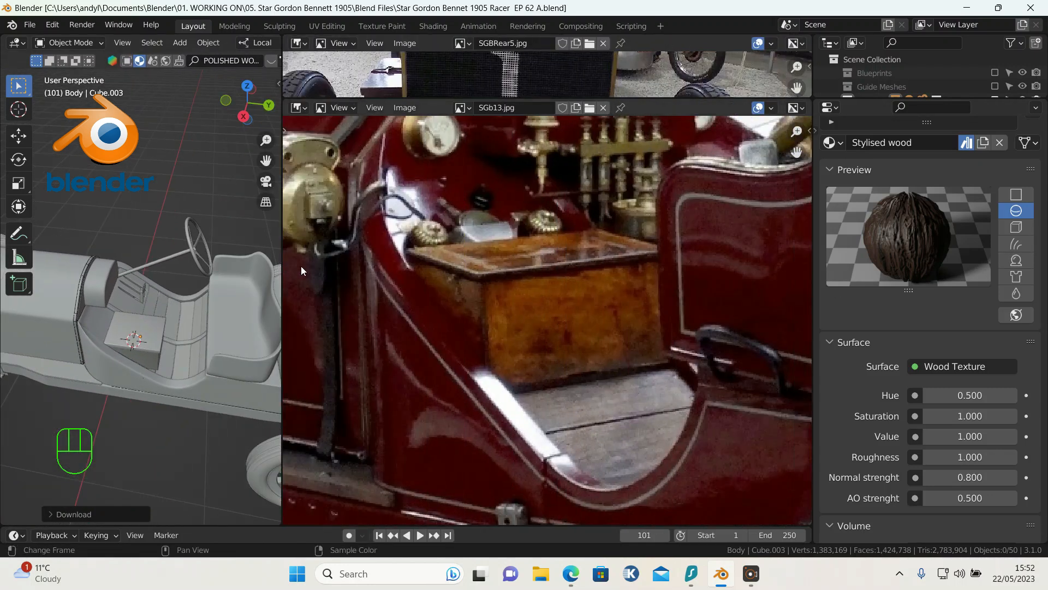
{"action": "scroll", "coordinate": [559, 246], "scroll_direction": "down", "scroll_amount": 4}
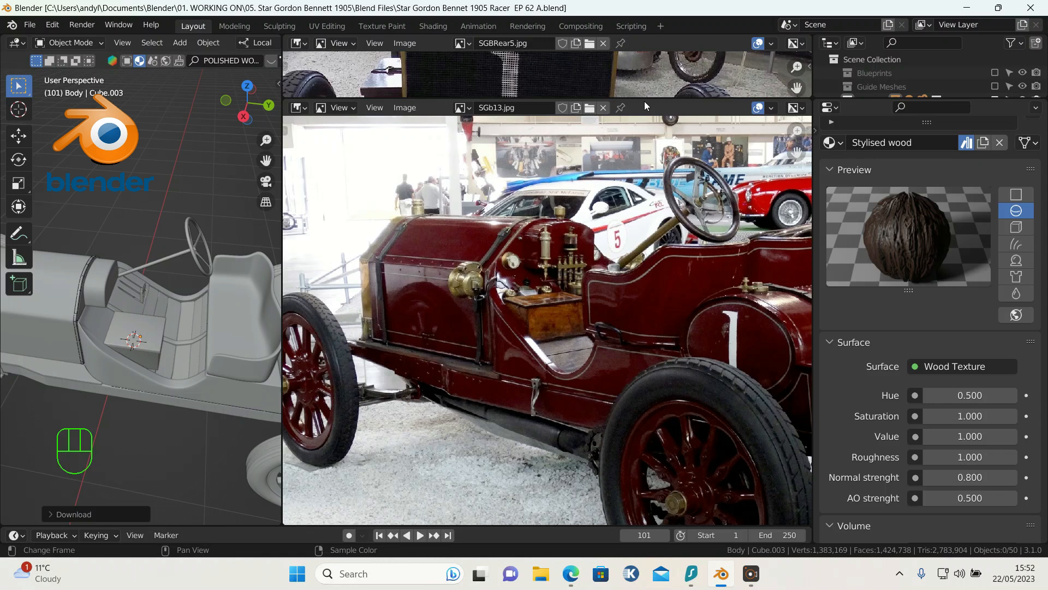
{"action": "left_click_drag", "start_coordinate": [644, 97], "coordinate": [609, 445]}
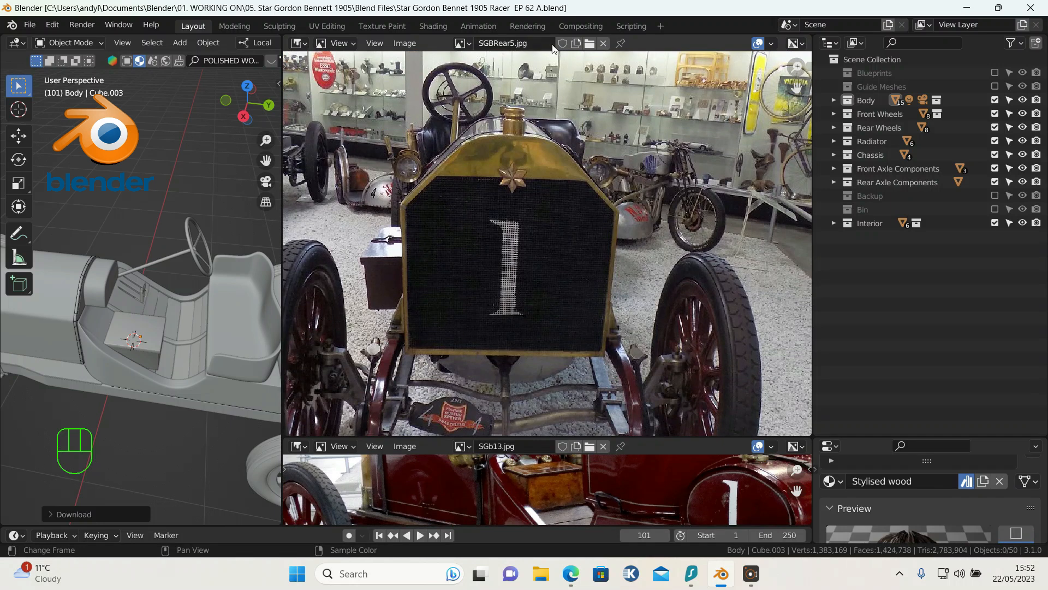
{"action": "left_click", "coordinate": [596, 46]}
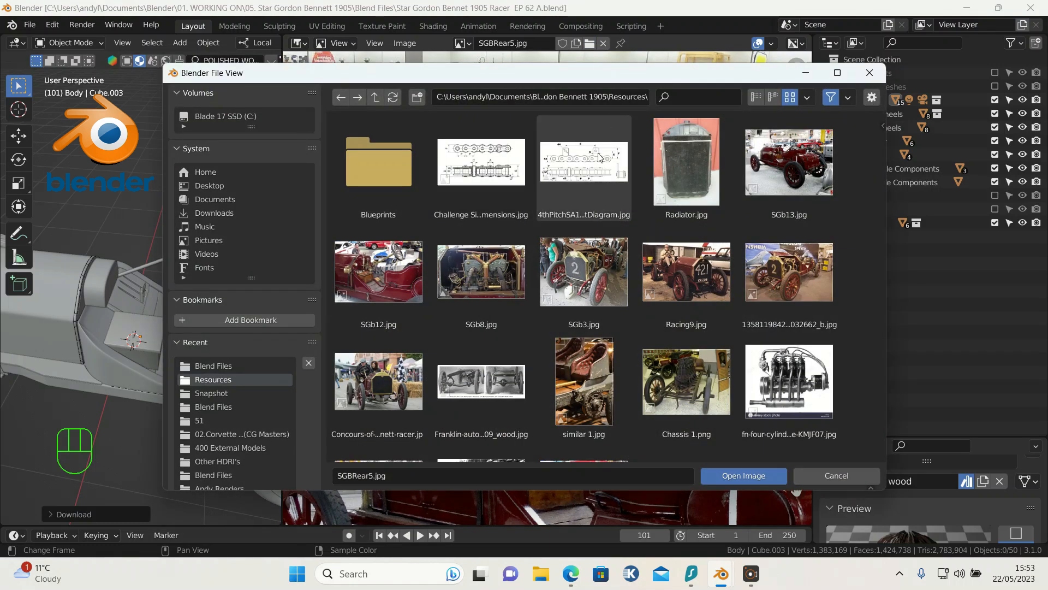
{"action": "scroll", "coordinate": [595, 183], "scroll_direction": "down", "scroll_amount": 4}
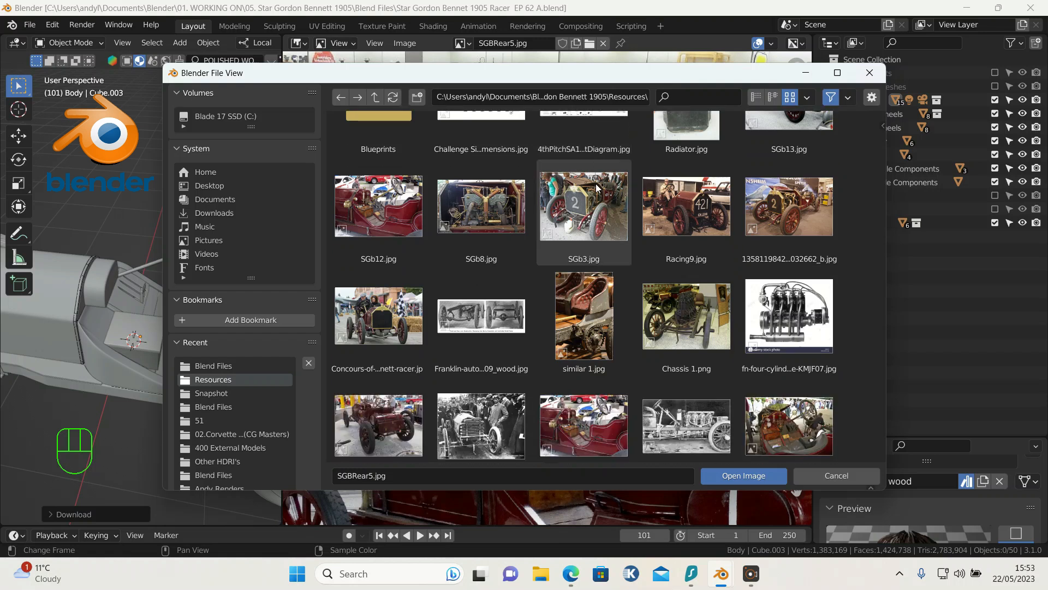
{"action": "scroll", "coordinate": [595, 187], "scroll_direction": "down", "scroll_amount": 4}
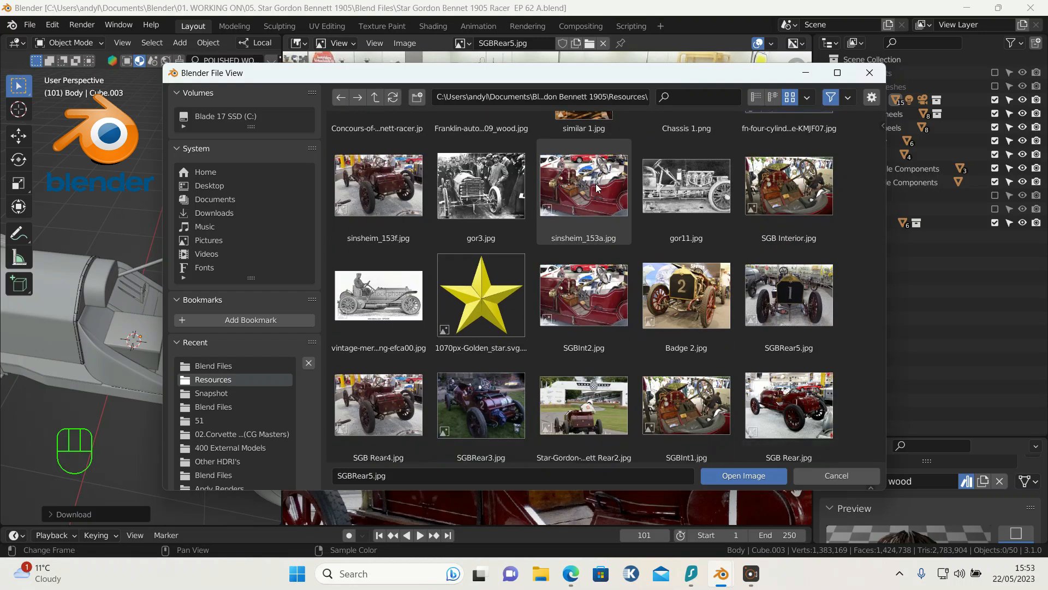
{"action": "scroll", "coordinate": [595, 185], "scroll_direction": "down", "scroll_amount": 2}
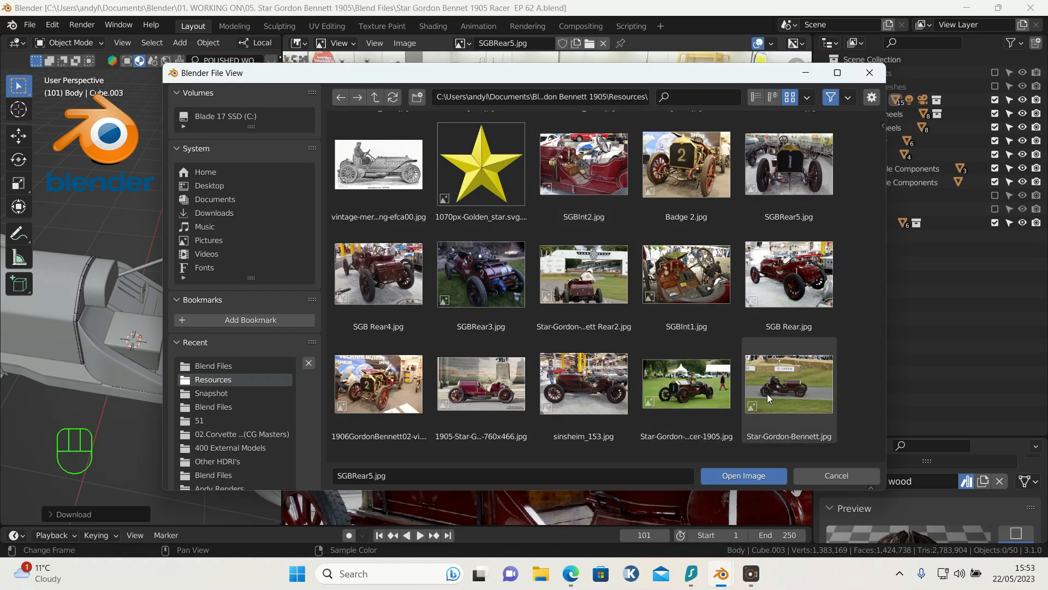
{"action": "scroll", "coordinate": [768, 394], "scroll_direction": "down", "scroll_amount": 2}
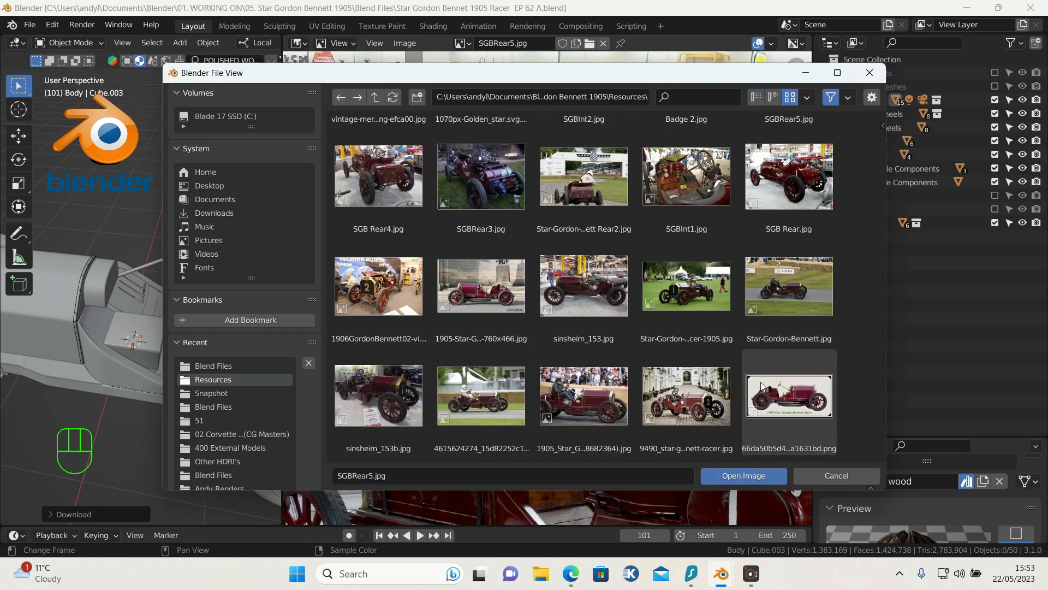
{"action": "double_click", "coordinate": [579, 395]}
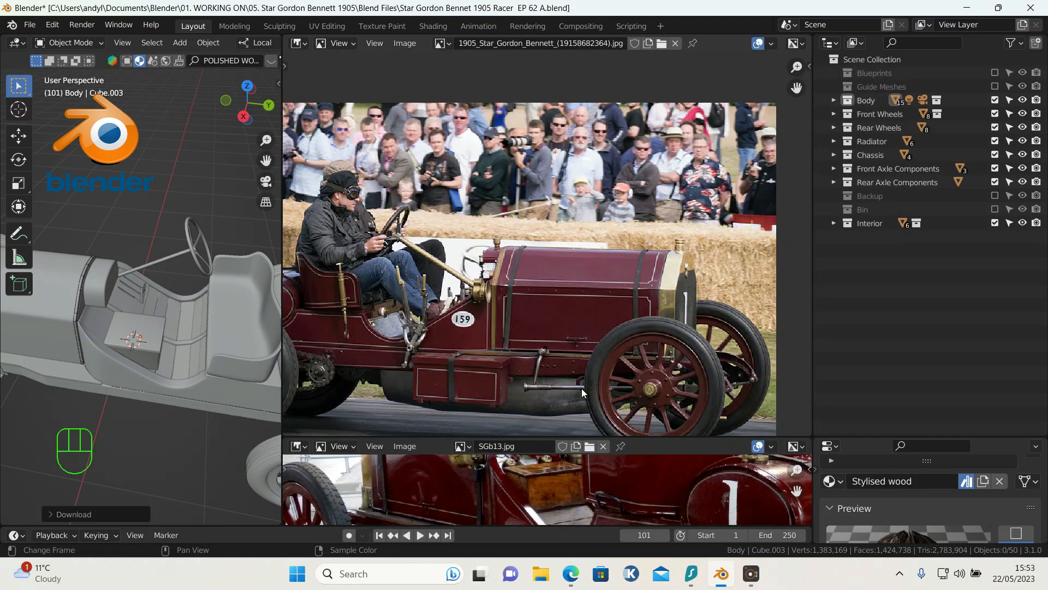
{"action": "scroll", "coordinate": [486, 342], "scroll_direction": "up", "scroll_amount": 6}
{"action": "scroll", "coordinate": [486, 341], "scroll_direction": "down", "scroll_amount": 4}
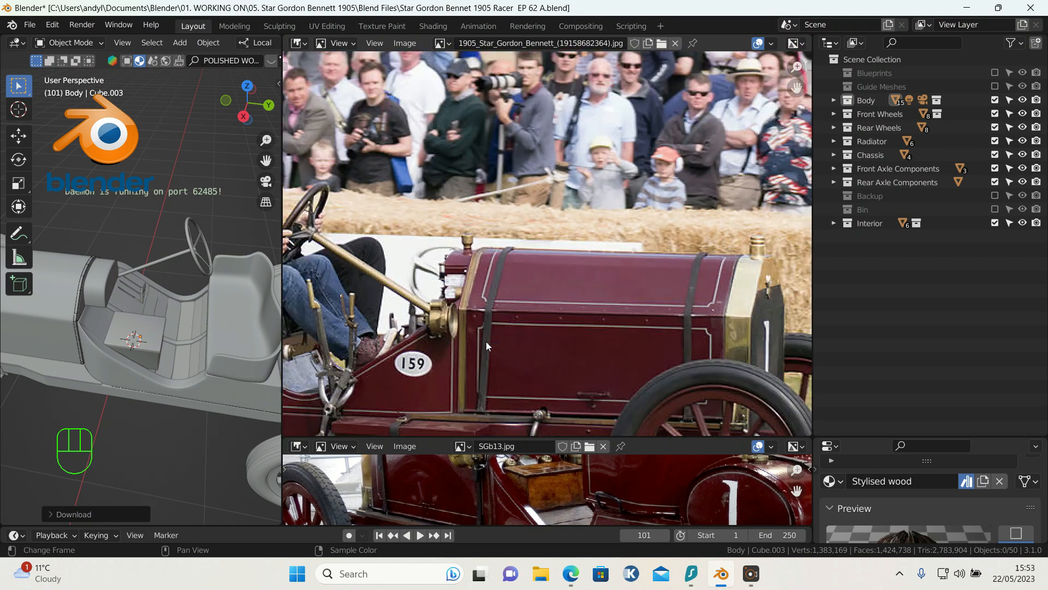
{"action": "scroll", "coordinate": [486, 342], "scroll_direction": "down", "scroll_amount": 1}
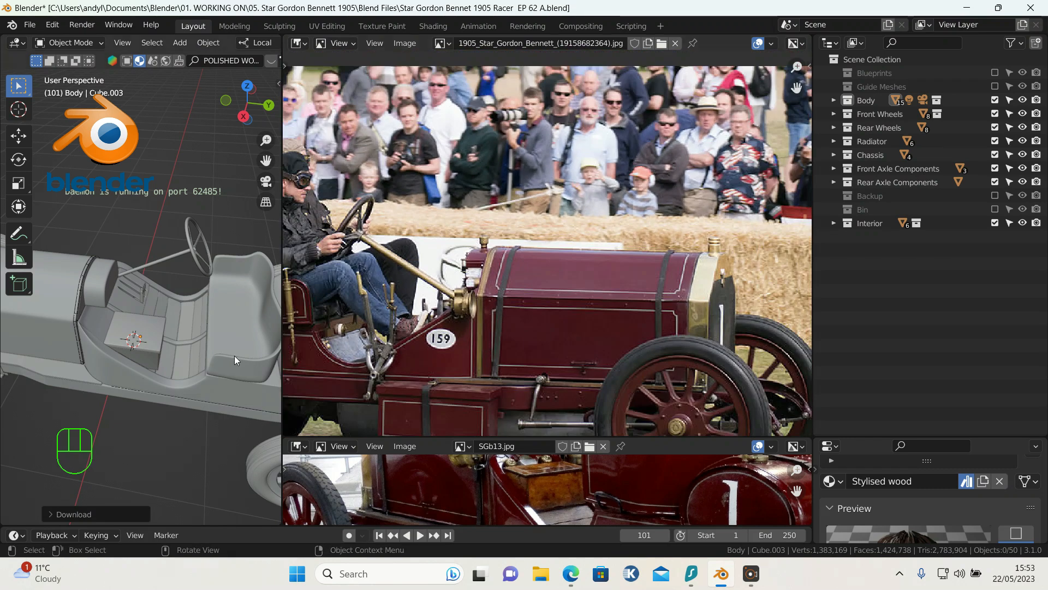
Duplicate the footwell box and move the copy along its local X axis out past the steering-wheel side of the car
{"action": "left_click", "coordinate": [155, 358]}
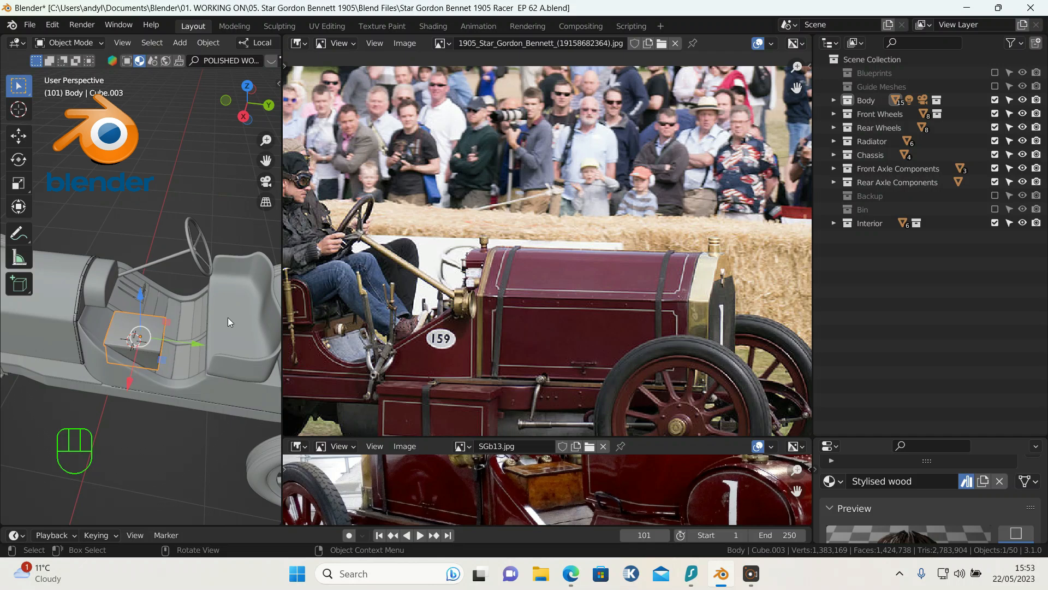
{"action": "key", "text": "shift"}
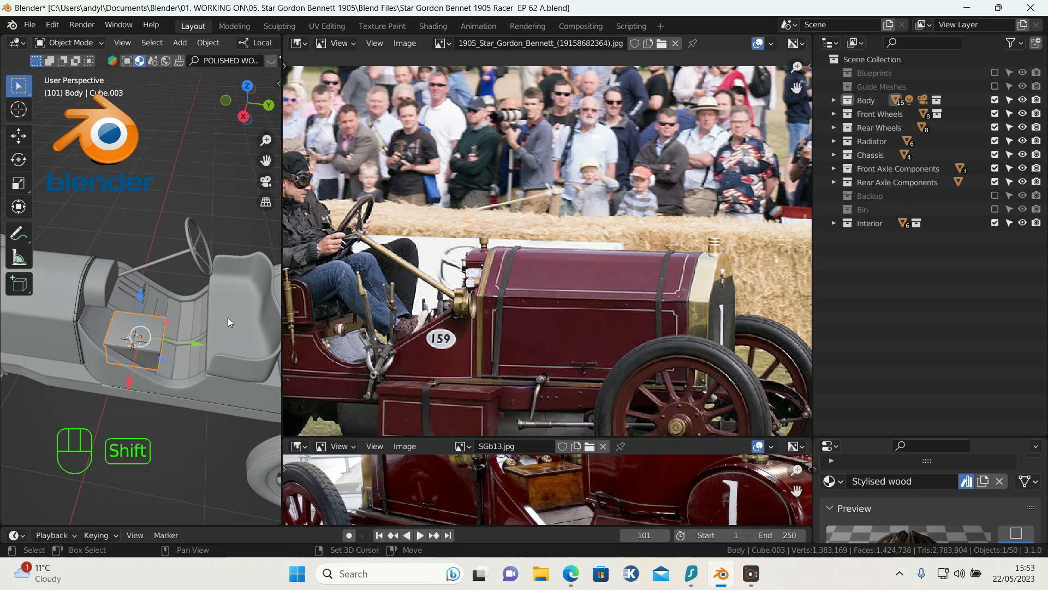
{"action": "key", "text": "shift+d"}
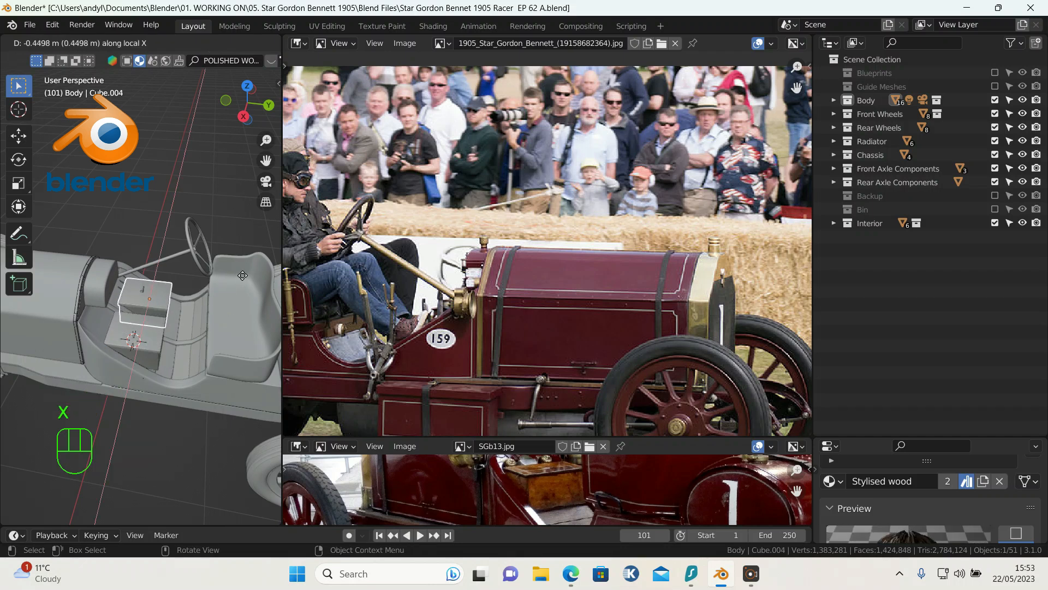
{"action": "key", "text": "x"}
{"action": "left_click", "coordinate": [254, 233]}
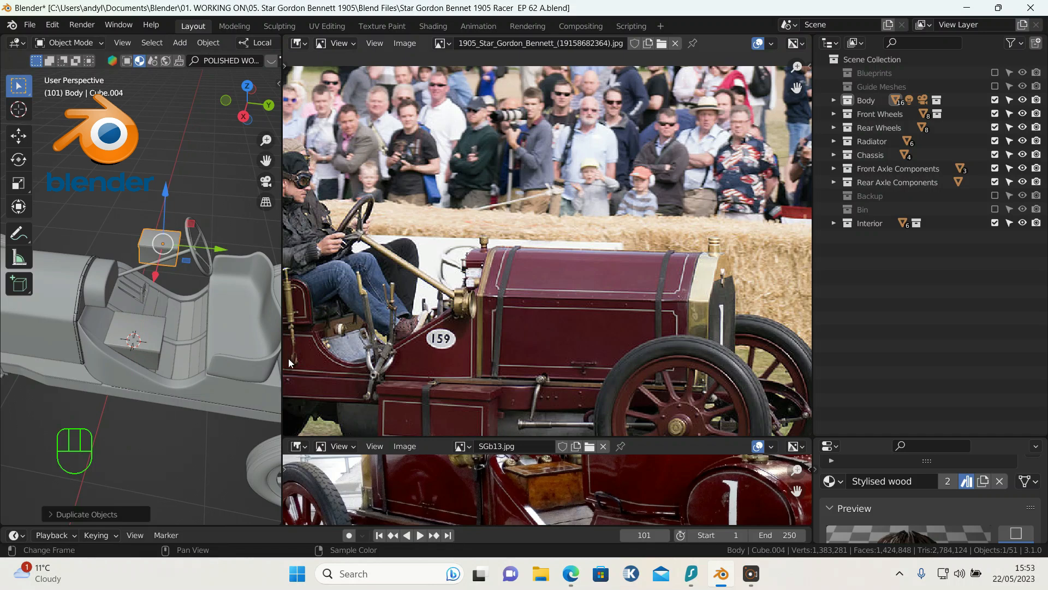
Widen the 3D view and reframe the reference photo on the cockpit and the strapped box on the car's side
{"action": "left_click_drag", "start_coordinate": [282, 358], "coordinate": [583, 359]}
{"action": "middle_click_drag", "start_coordinate": [711, 313], "coordinate": [810, 311]}
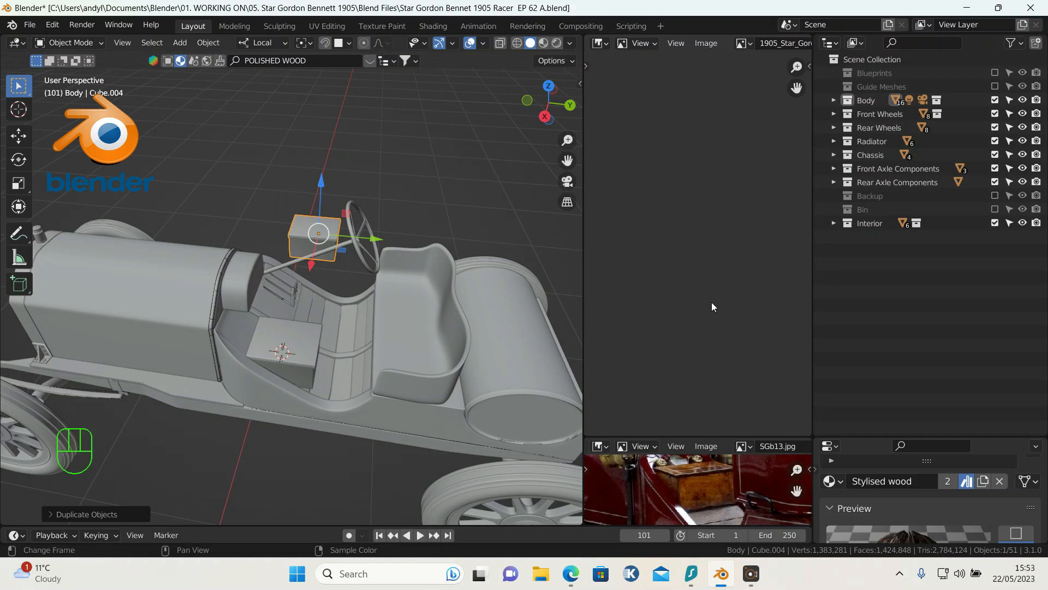
{"action": "scroll", "coordinate": [711, 302], "scroll_direction": "down", "scroll_amount": 7}
{"action": "scroll", "coordinate": [688, 328], "scroll_direction": "up", "scroll_amount": 6}
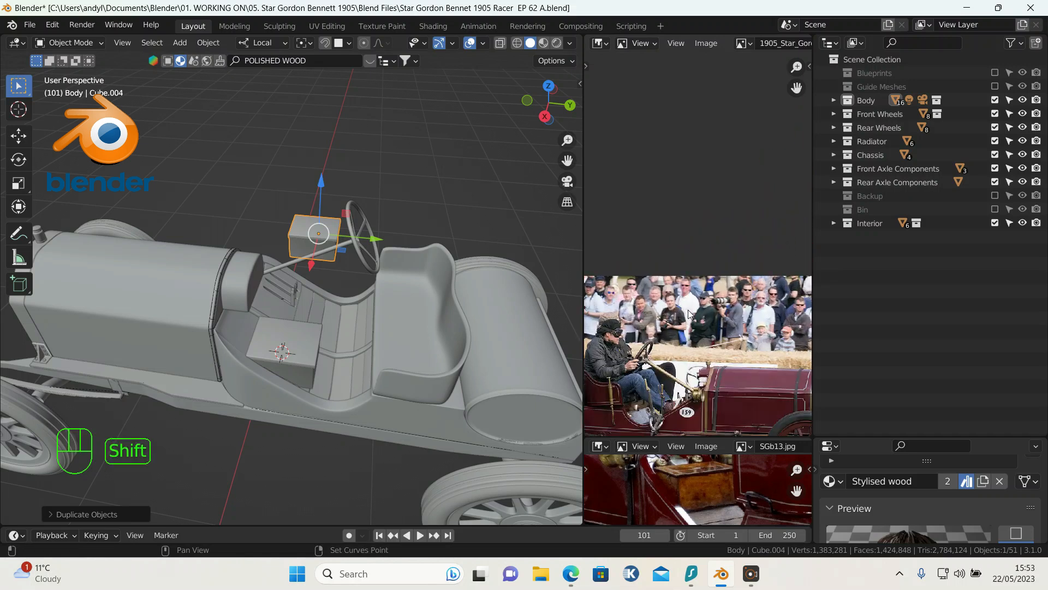
{"action": "middle_click_drag", "start_coordinate": [688, 309], "coordinate": [715, 153], "text": "shift"}
{"action": "scroll", "coordinate": [735, 257], "scroll_direction": "up", "scroll_amount": 3}
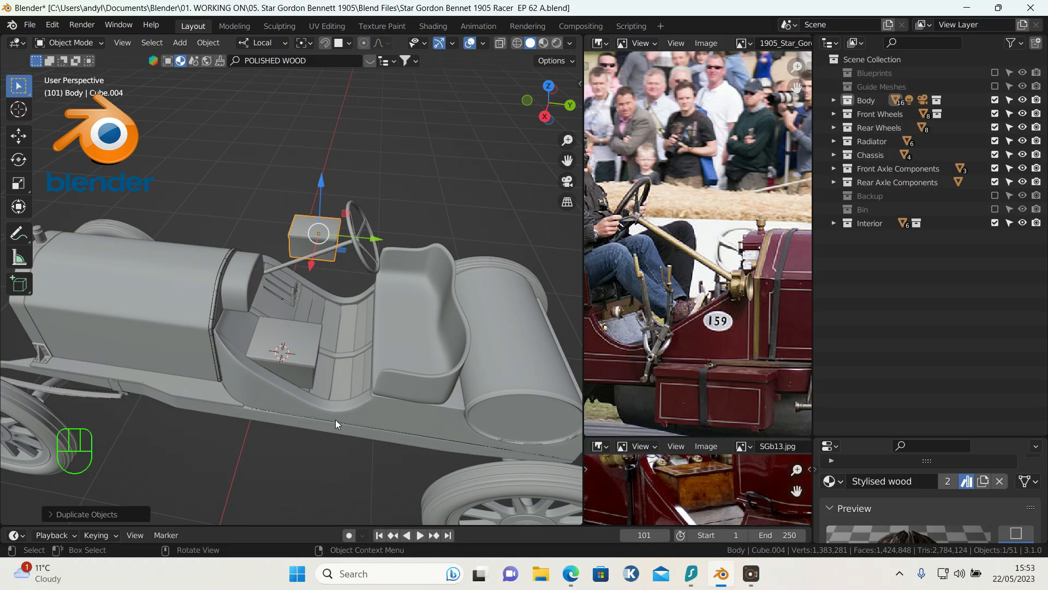
Lower the duplicated box to chassis height in the left view and move it against the car's side in the top view
{"action": "scroll", "coordinate": [323, 290], "scroll_direction": "down", "scroll_amount": 5}
{"action": "middle_click_drag", "start_coordinate": [324, 290], "coordinate": [341, 224]}
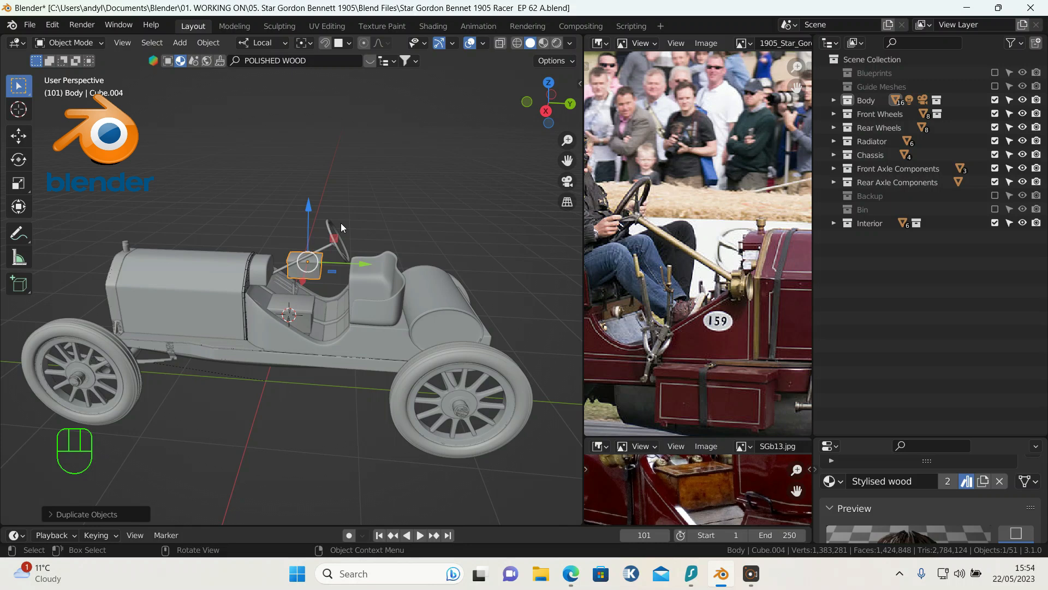
{"action": "key", "text": "ctrl"}
{"action": "key", "text": "ctrl+KP_3"}
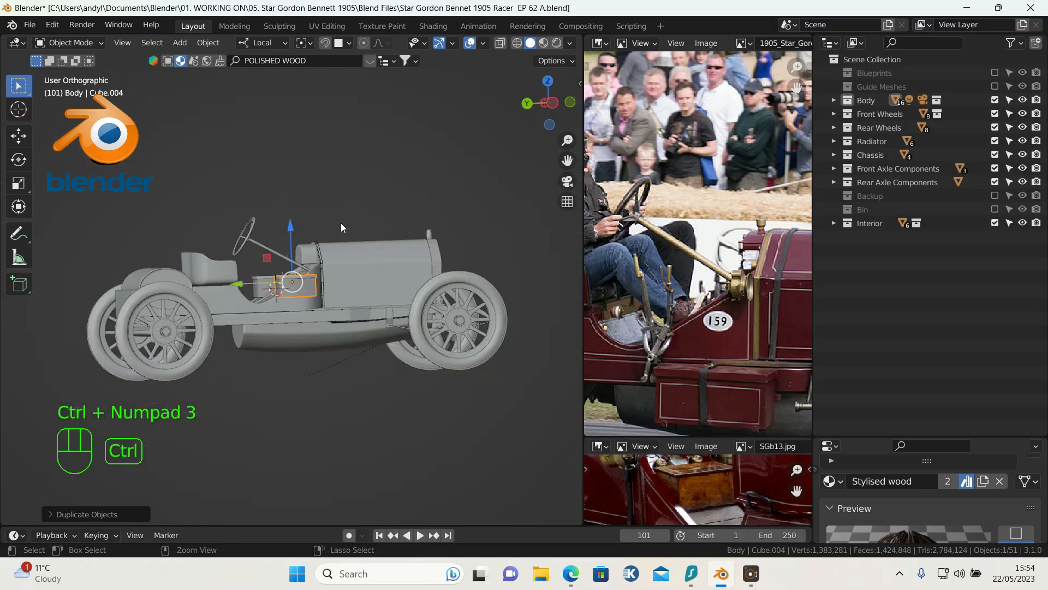
{"action": "scroll", "coordinate": [341, 224], "scroll_direction": "up", "scroll_amount": 4}
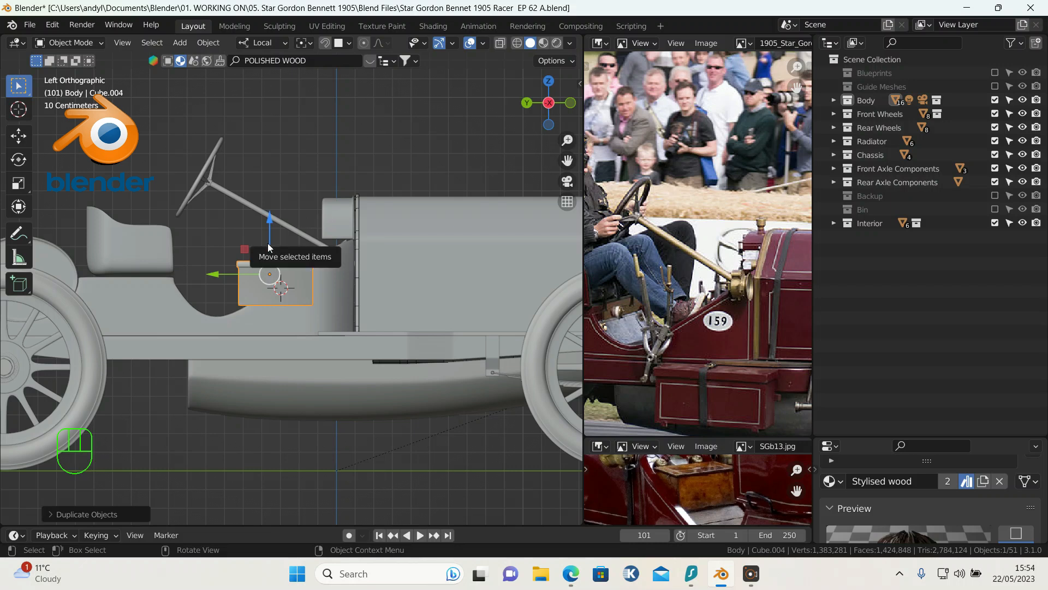
{"action": "left_click_drag", "start_coordinate": [269, 229], "coordinate": [271, 304]}
{"action": "key", "text": "KP_7"}
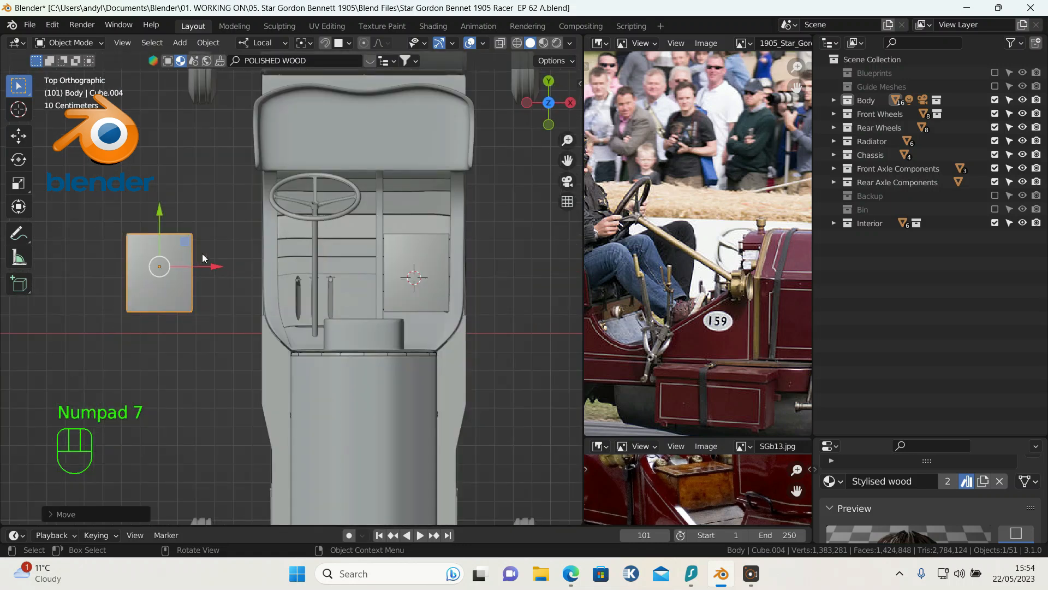
{"action": "left_click_drag", "start_coordinate": [207, 265], "coordinate": [318, 317]}
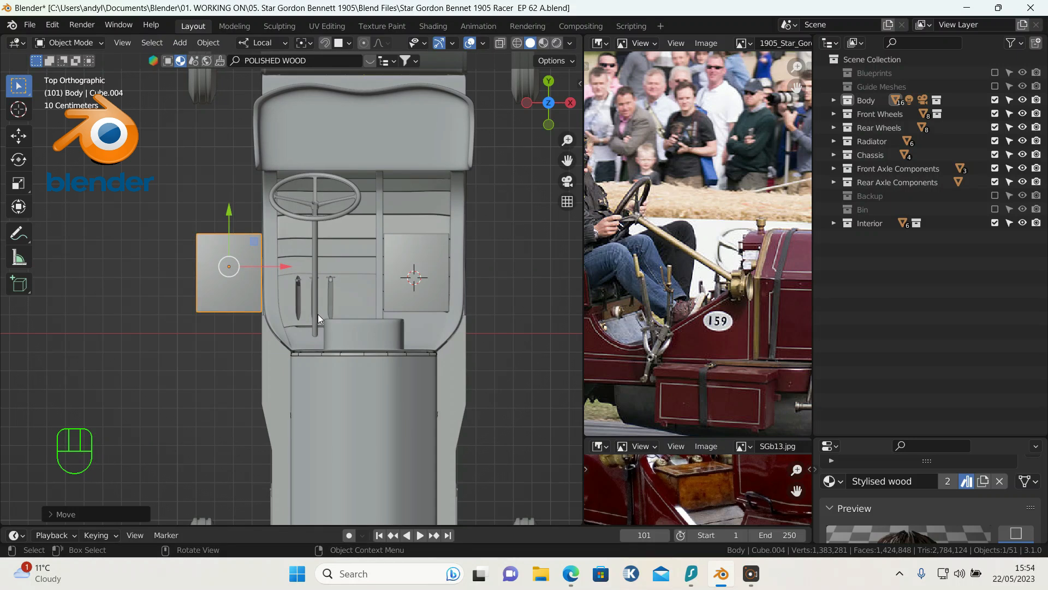
Scale the side box up uniformly and slide it about 0.2 m forward along the chassis
{"action": "key", "text": "ctrl+KP_3"}
{"action": "scroll", "coordinate": [317, 318], "scroll_direction": "up", "scroll_amount": 5}
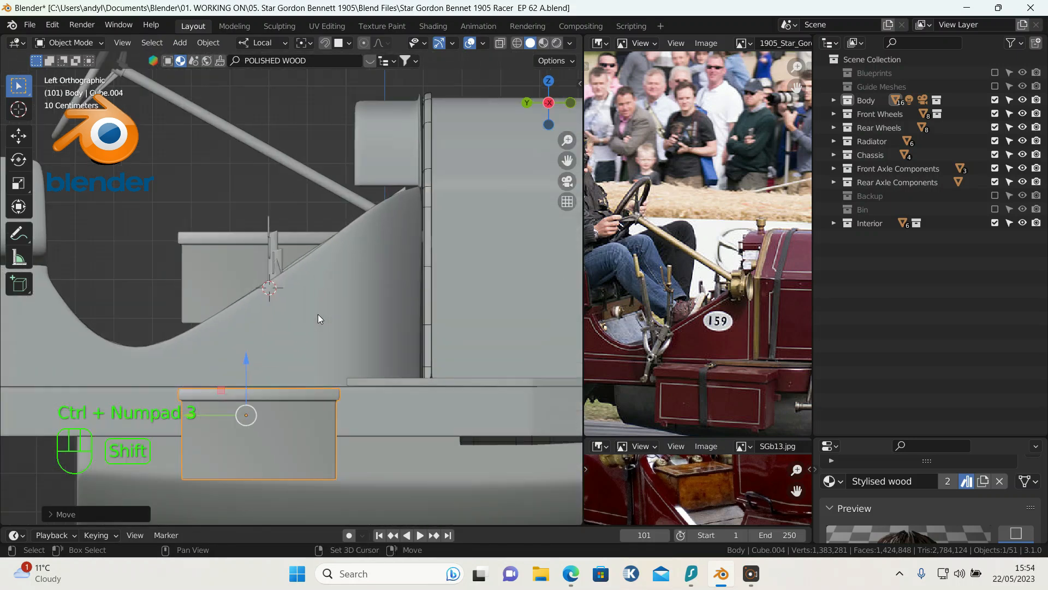
{"action": "middle_click_drag", "start_coordinate": [316, 326], "coordinate": [317, 260], "text": "shift"}
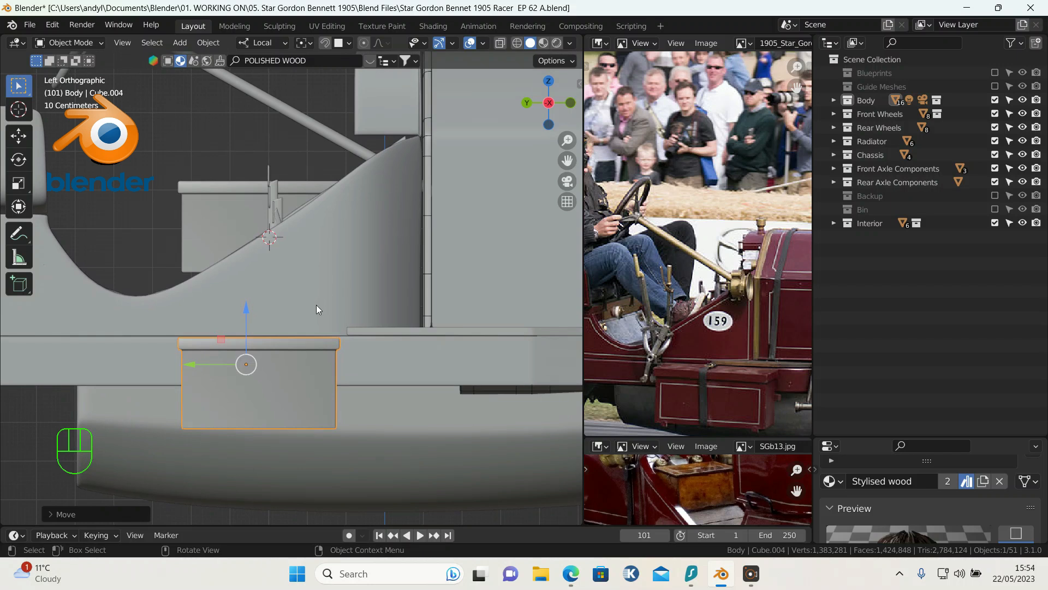
{"action": "key", "text": "s"}
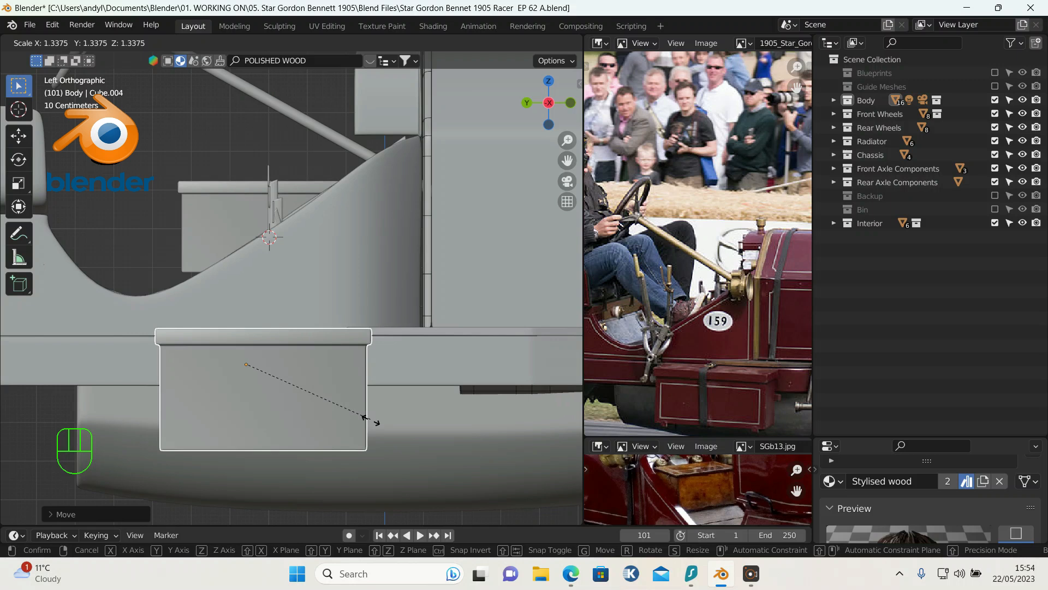
{"action": "left_click", "coordinate": [376, 427]}
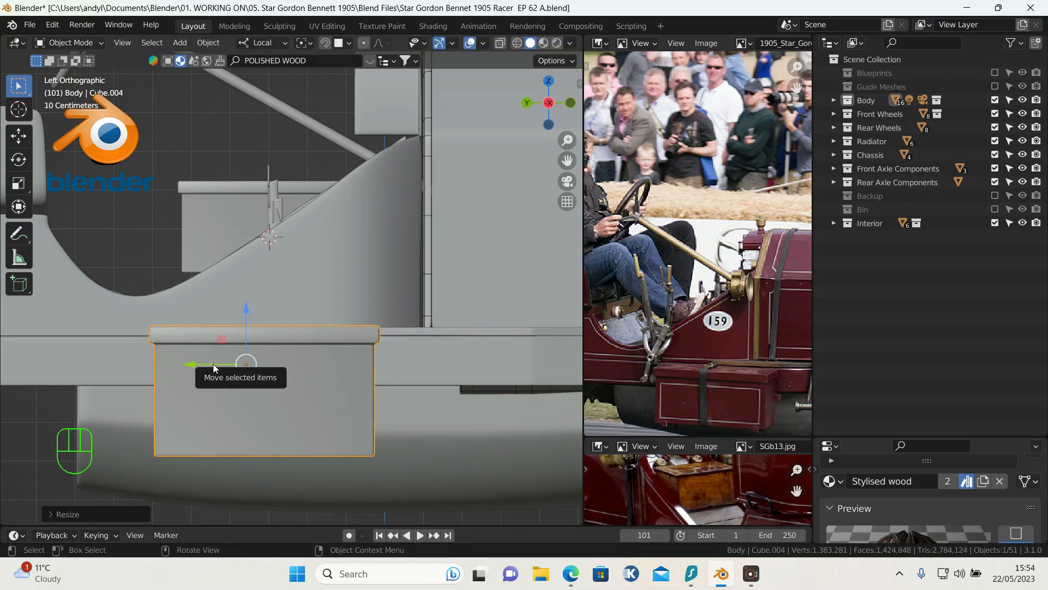
{"action": "left_click_drag", "start_coordinate": [211, 365], "coordinate": [291, 374]}
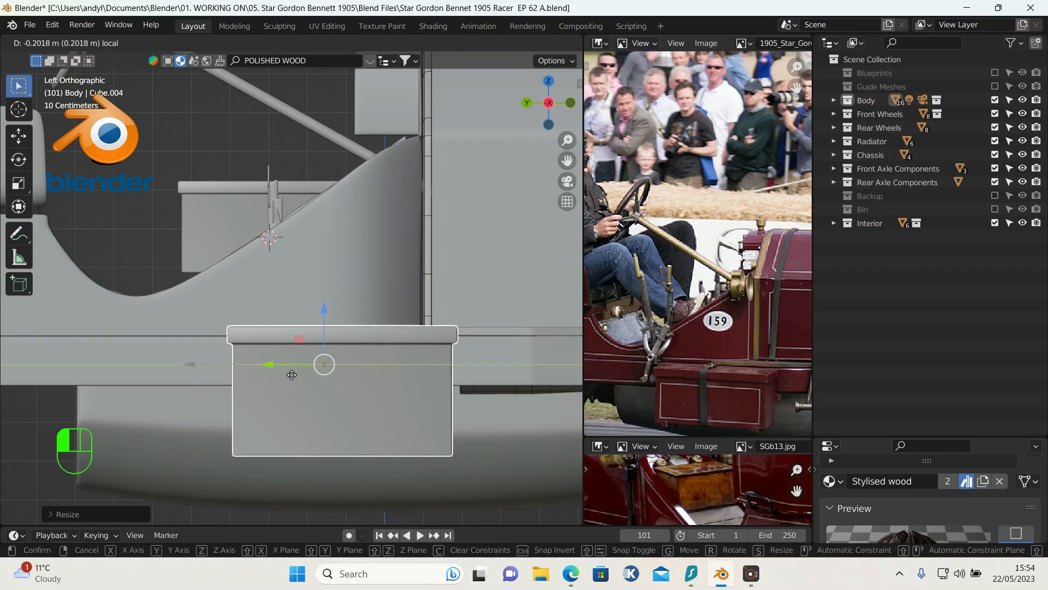
{"action": "left_click_drag", "start_coordinate": [292, 374], "coordinate": [292, 378]}
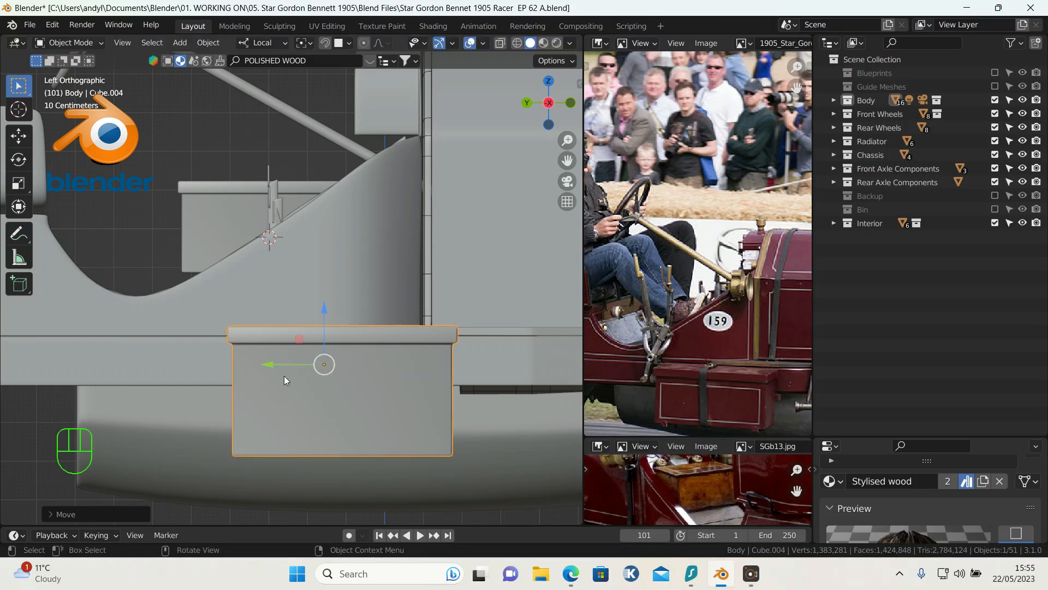
Lengthen the side box by moving all vertices of its rear end towards the back of the car
{"action": "key", "text": "alt+z"}
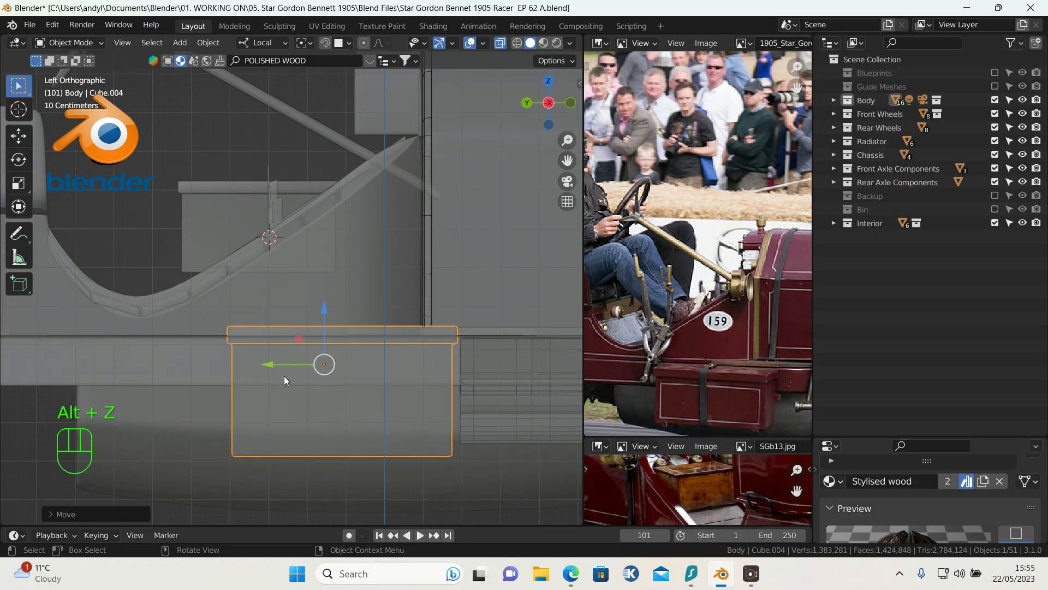
{"action": "key", "text": "Tab"}
{"action": "left_click", "coordinate": [150, 479]}
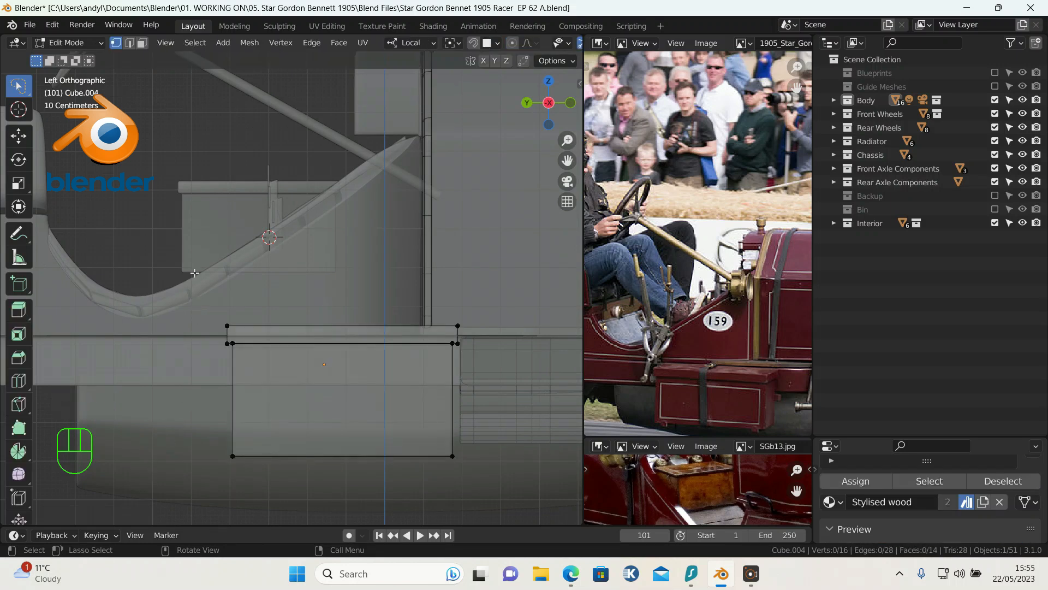
{"action": "key", "text": "b"}
{"action": "left_click_drag", "start_coordinate": [195, 358], "coordinate": [277, 507]}
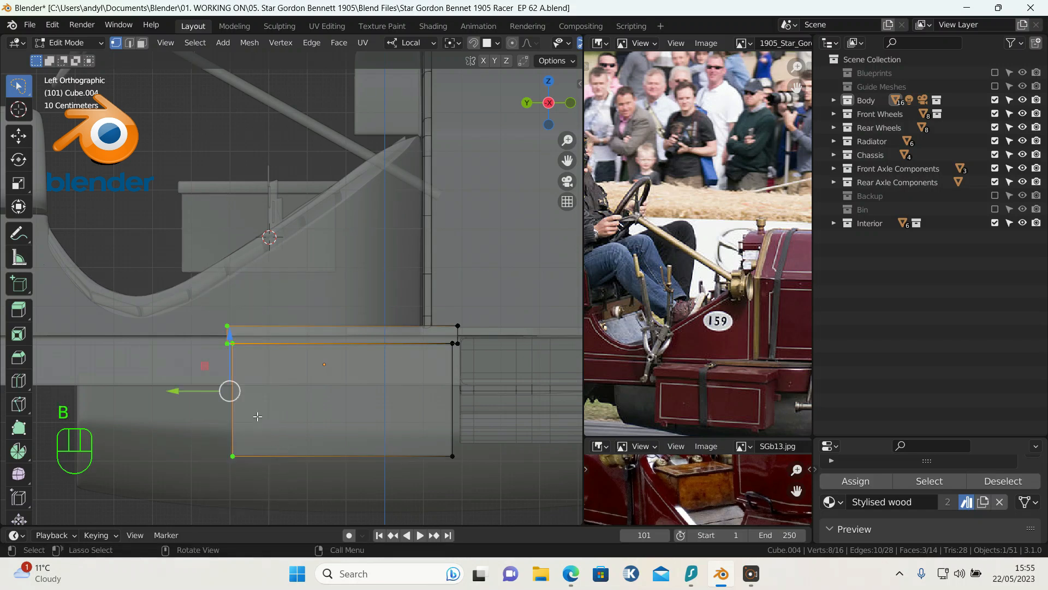
{"action": "left_click_drag", "start_coordinate": [199, 391], "coordinate": [151, 419]}
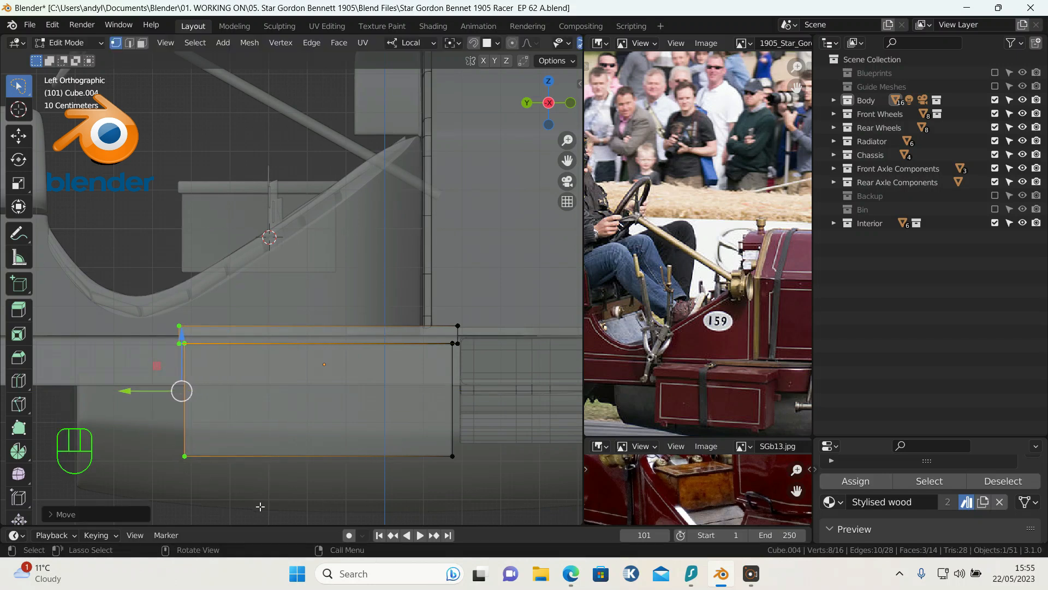
{"action": "key", "text": "alt+z"}
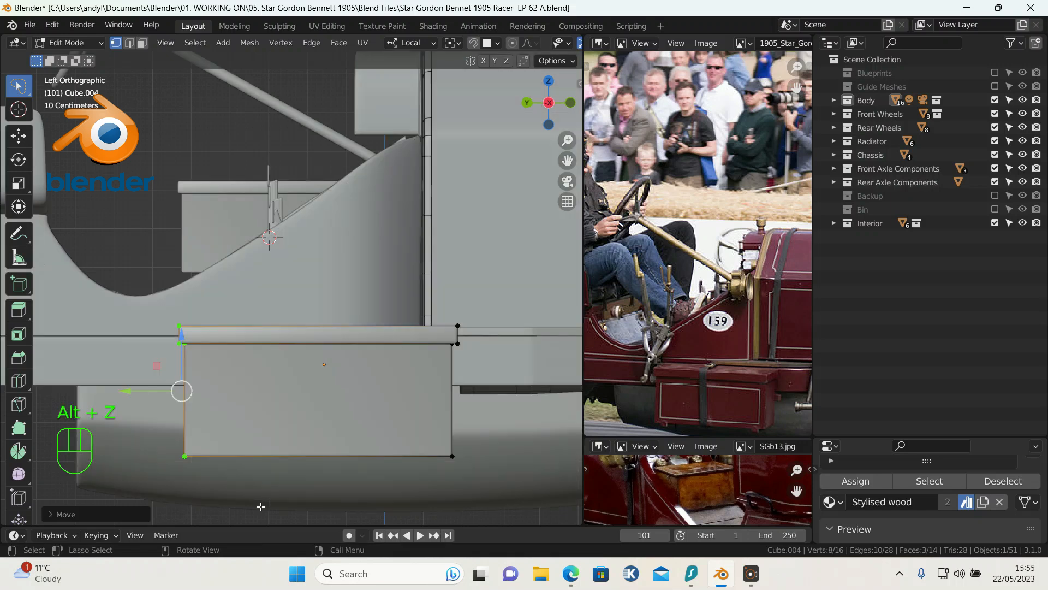
Inspect the lengthened side box in perspective and compare it with an enlarged view of the reference photo
{"action": "scroll", "coordinate": [264, 512], "scroll_direction": "down", "scroll_amount": 2}
{"action": "scroll", "coordinate": [265, 512], "scroll_direction": "down", "scroll_amount": 2}
{"action": "middle_click_drag", "start_coordinate": [304, 456], "coordinate": [221, 61]}
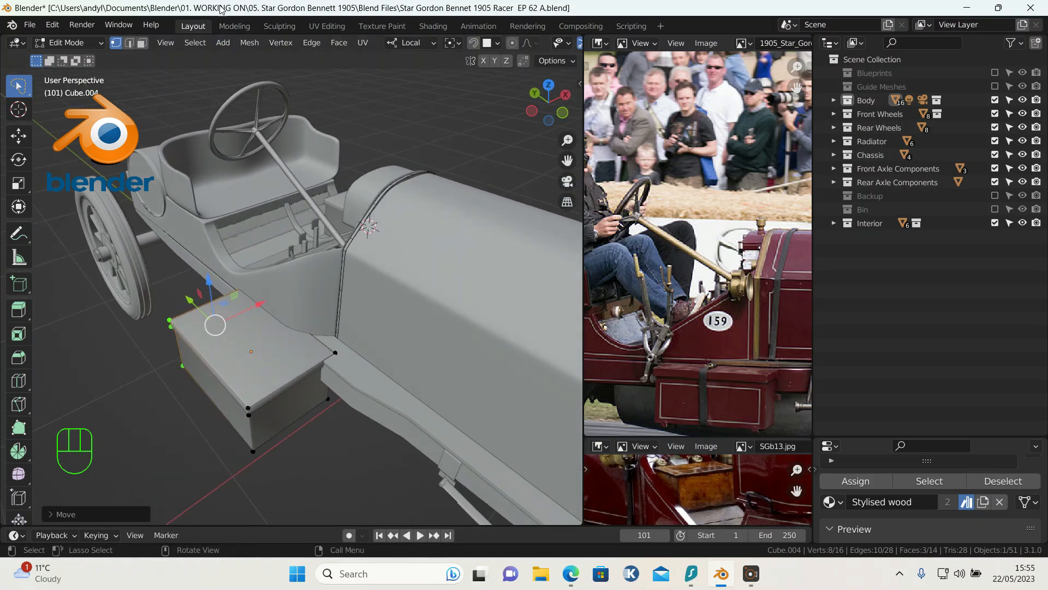
{"action": "middle_click", "coordinate": [253, 24]}
{"action": "scroll", "coordinate": [773, 384], "scroll_direction": "up", "scroll_amount": 3}
{"action": "scroll", "coordinate": [773, 383], "scroll_direction": "down", "scroll_amount": 2}
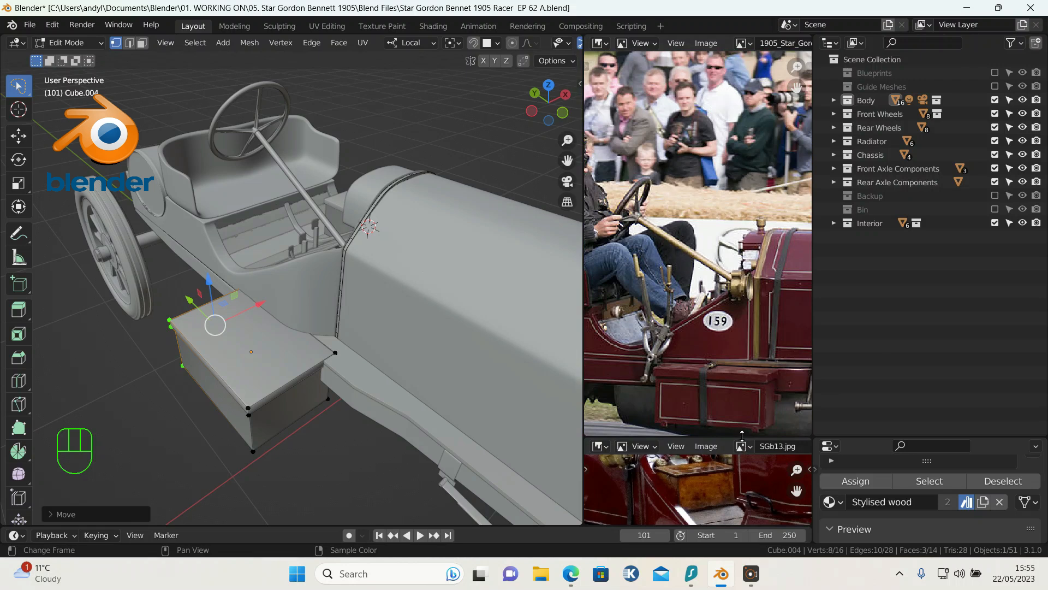
{"action": "scroll", "coordinate": [746, 317], "scroll_direction": "down", "scroll_amount": 4}
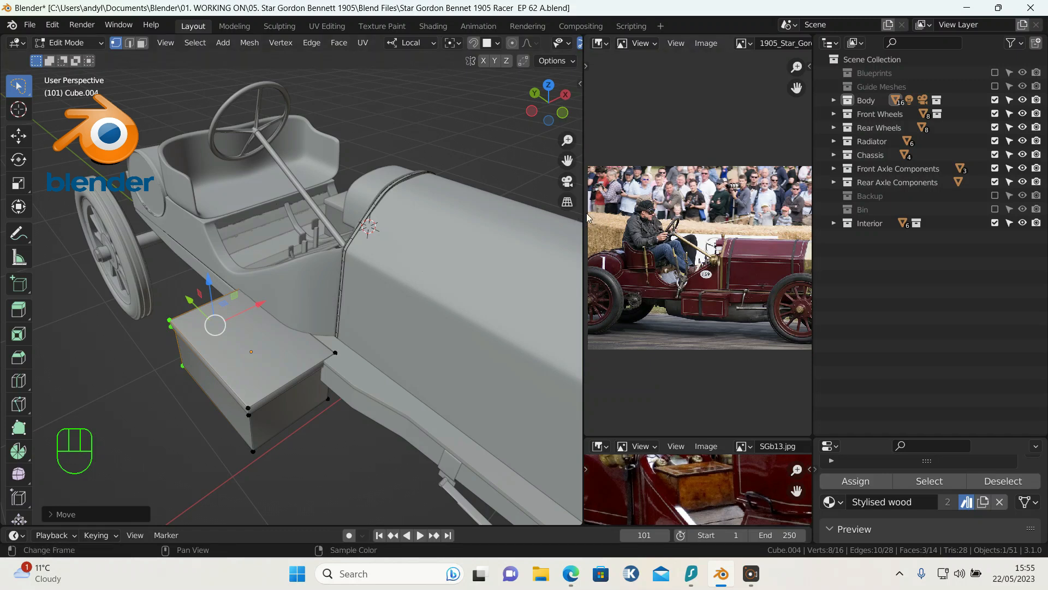
{"action": "left_click_drag", "start_coordinate": [583, 211], "coordinate": [249, 247]}
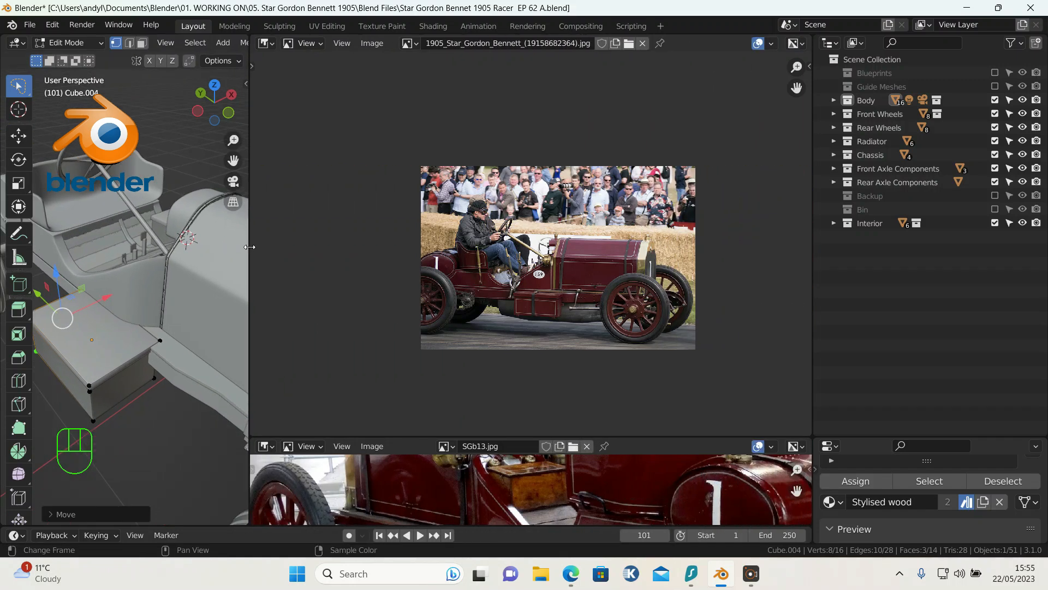
{"action": "scroll", "coordinate": [546, 196], "scroll_direction": "up", "scroll_amount": 3}
{"action": "scroll", "coordinate": [546, 196], "scroll_direction": "up", "scroll_amount": 4}
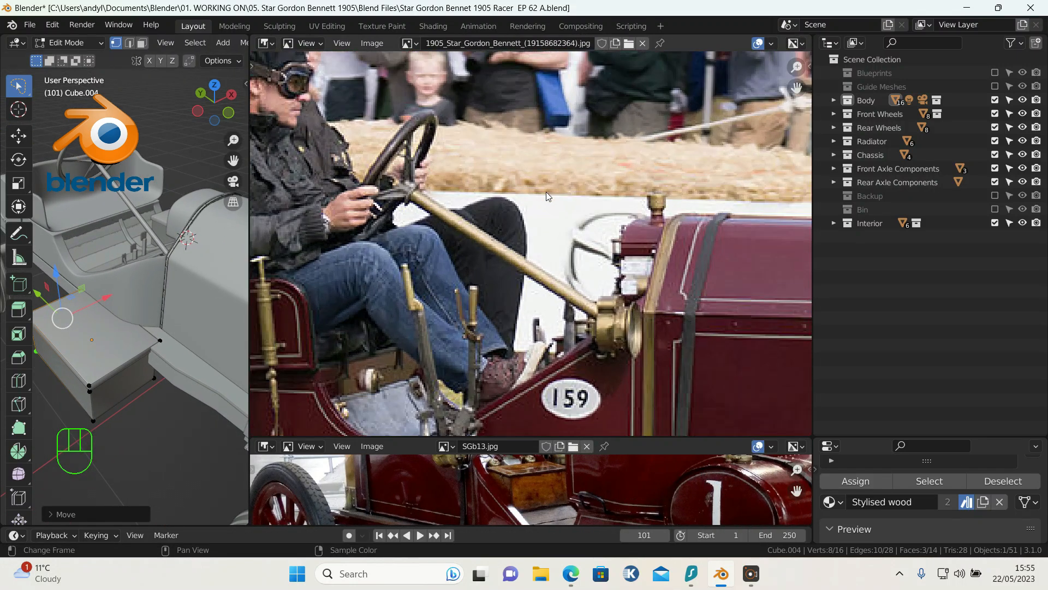
Try to open the Concours-of-Elegance-Scotland-2015 Star Gordon Bennett racer photo in place of the current reference photo
{"action": "left_click", "coordinate": [629, 44]}
{"action": "scroll", "coordinate": [642, 149], "scroll_direction": "down", "scroll_amount": 1}
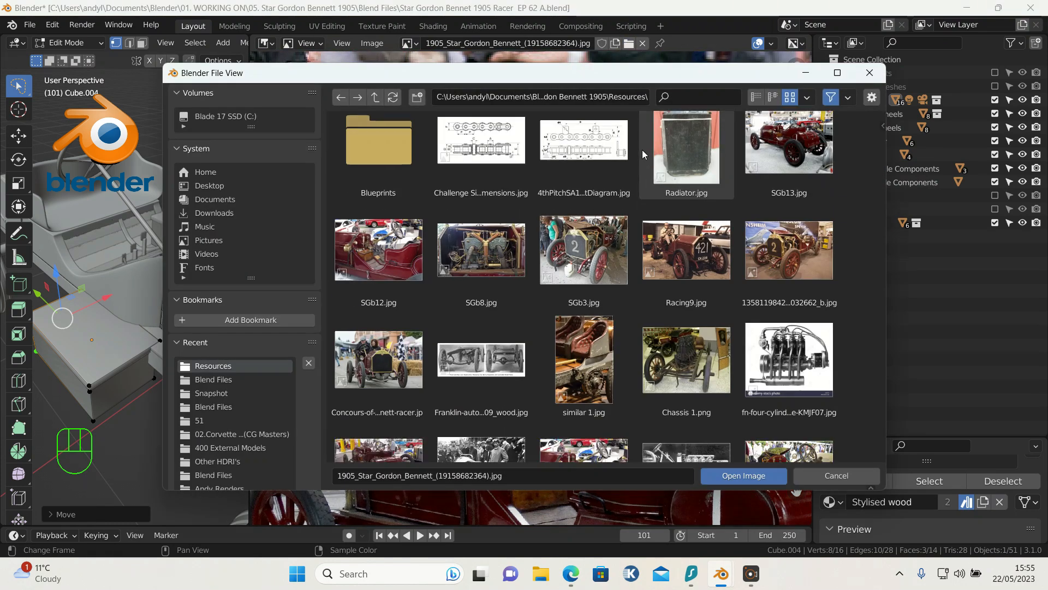
{"action": "scroll", "coordinate": [643, 150], "scroll_direction": "down", "scroll_amount": 1}
{"action": "scroll", "coordinate": [643, 152], "scroll_direction": "down", "scroll_amount": 3}
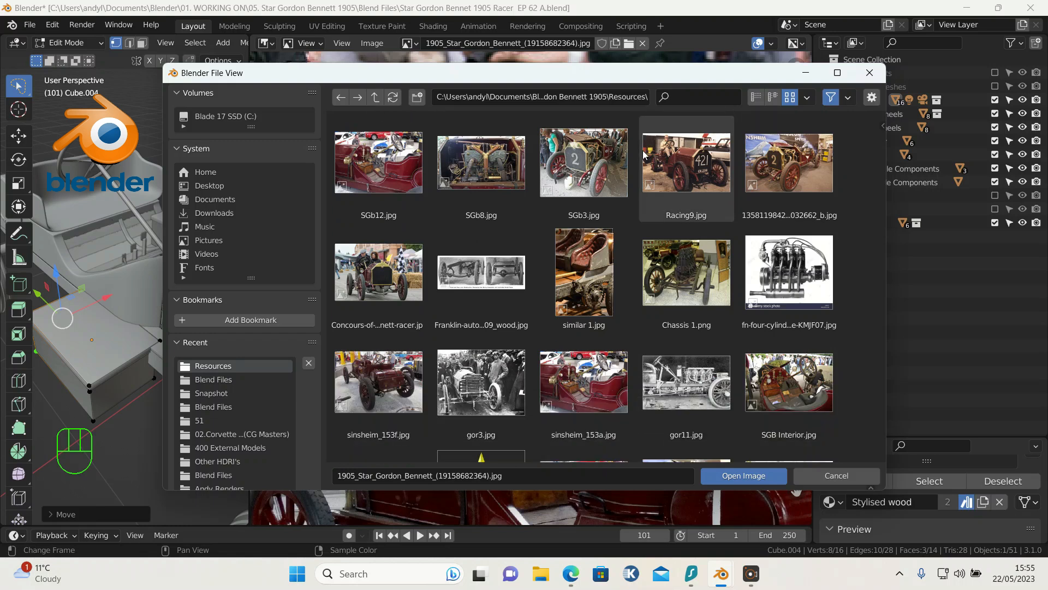
{"action": "double_click", "coordinate": [391, 287]}
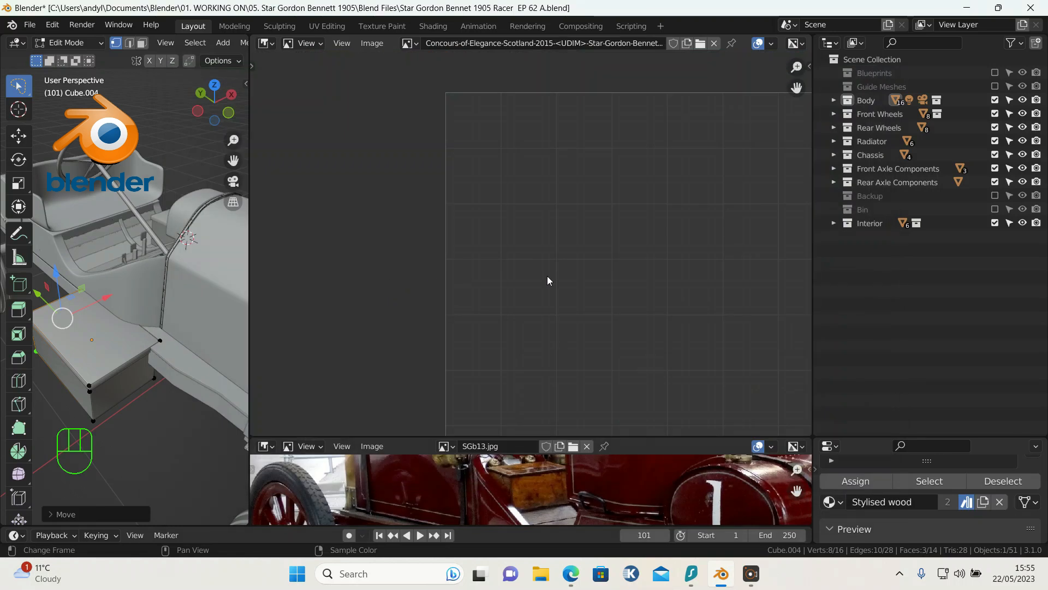
Open the Racing9.jpg reference photo and compare its side box with the modelled one seen from the rear
{"action": "left_click", "coordinate": [700, 43]}
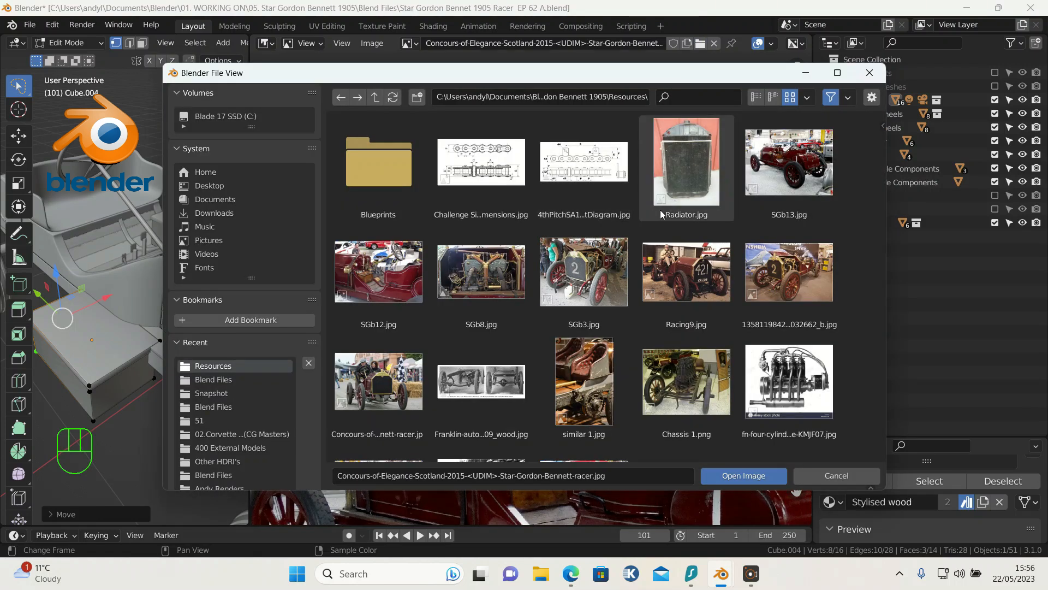
{"action": "double_click", "coordinate": [684, 257]}
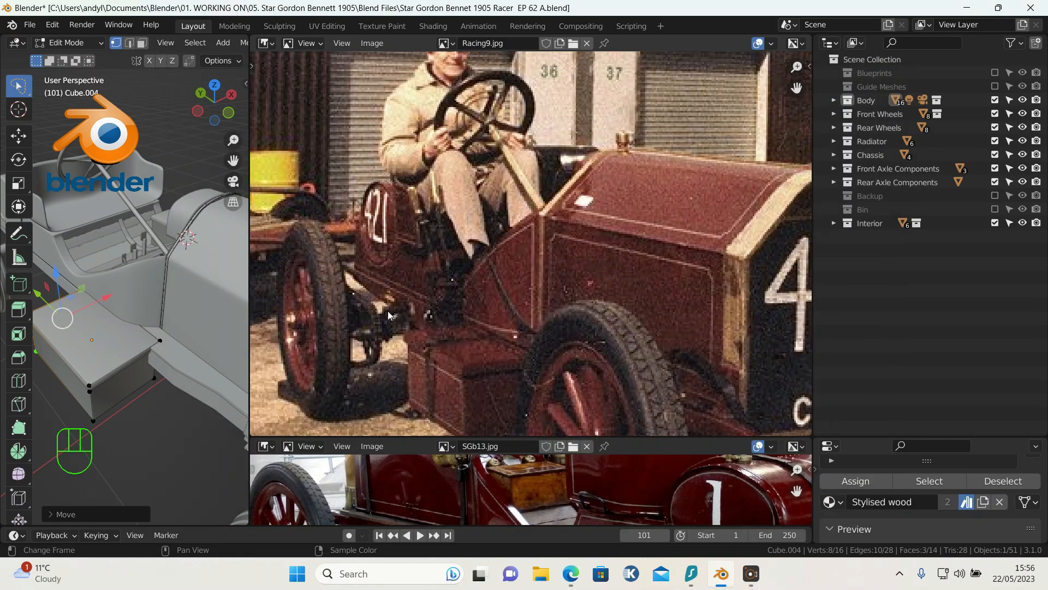
{"action": "scroll", "coordinate": [229, 310], "scroll_direction": "down", "scroll_amount": 2}
{"action": "middle_click_drag", "start_coordinate": [141, 363], "coordinate": [79, 339]}
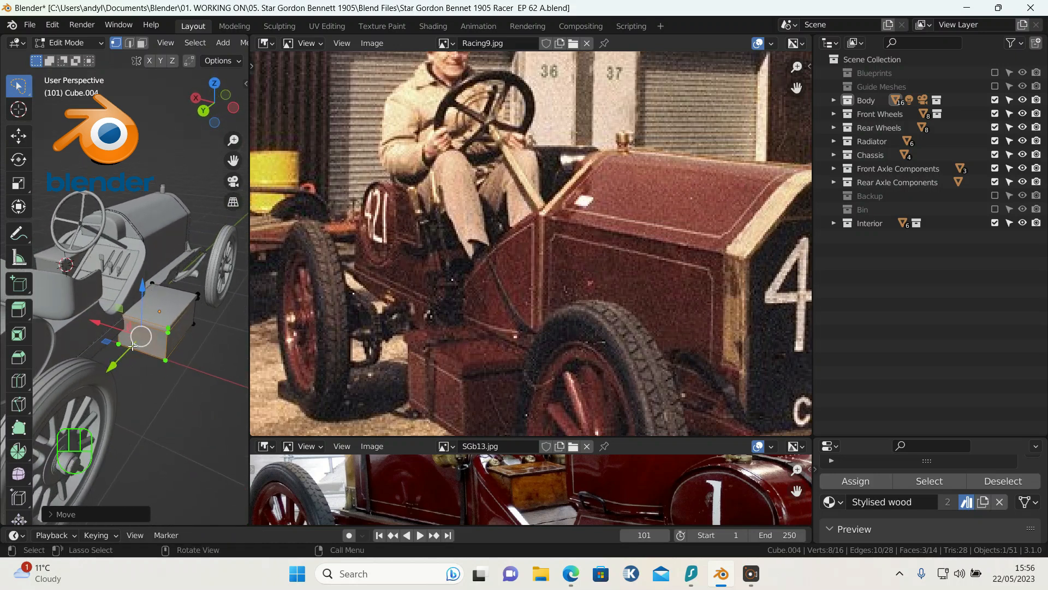
{"action": "scroll", "coordinate": [148, 370], "scroll_direction": "up", "scroll_amount": 2}
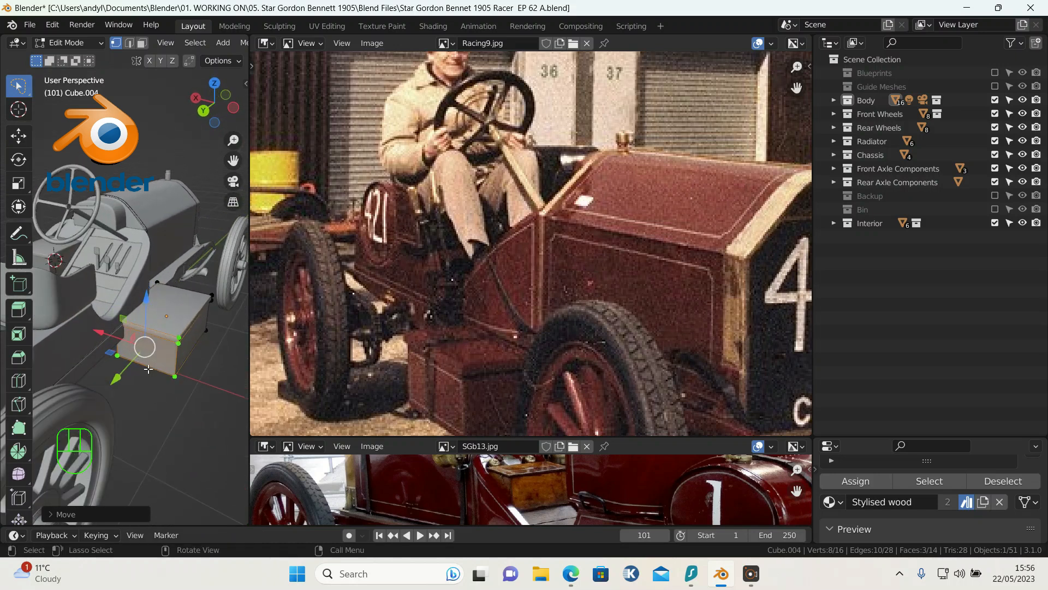
Narrow the side box in top view by moving all vertices of its outer long side inwards towards the car body
{"action": "key", "text": "KP_7"}
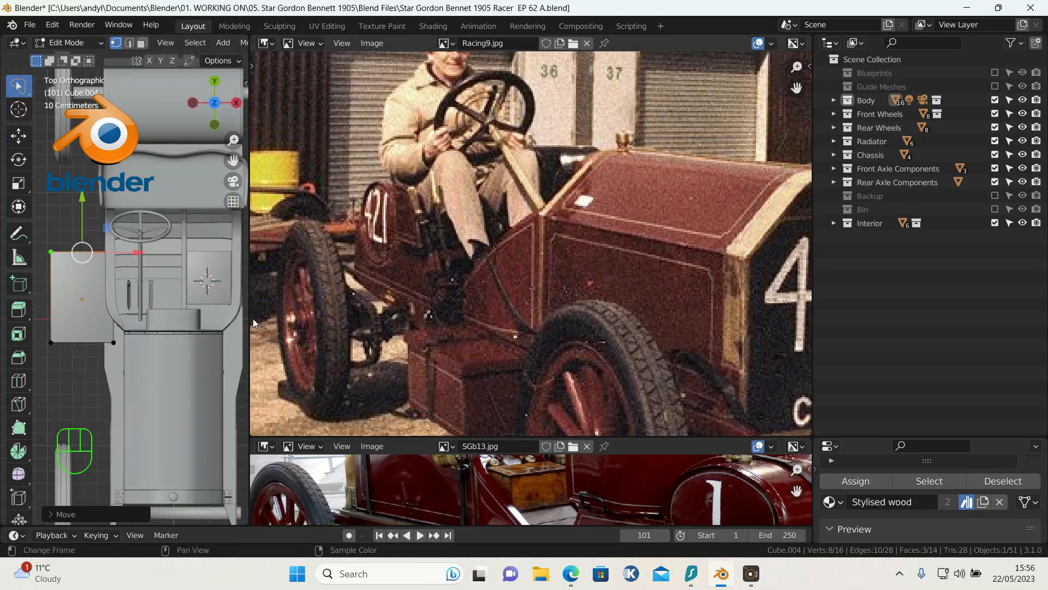
{"action": "left_click_drag", "start_coordinate": [250, 327], "coordinate": [790, 343]}
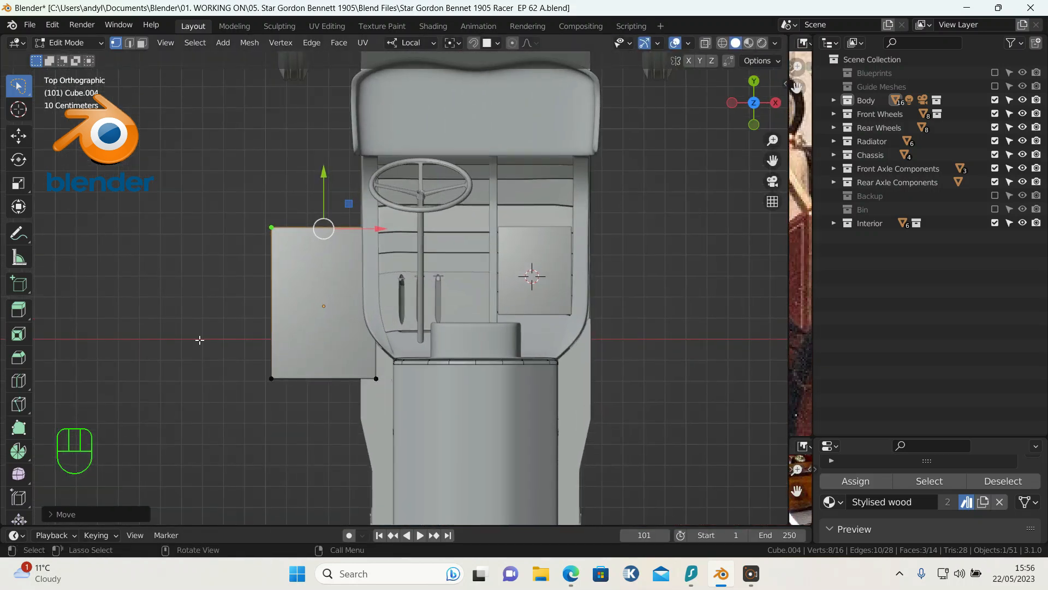
{"action": "key", "text": "alt+z"}
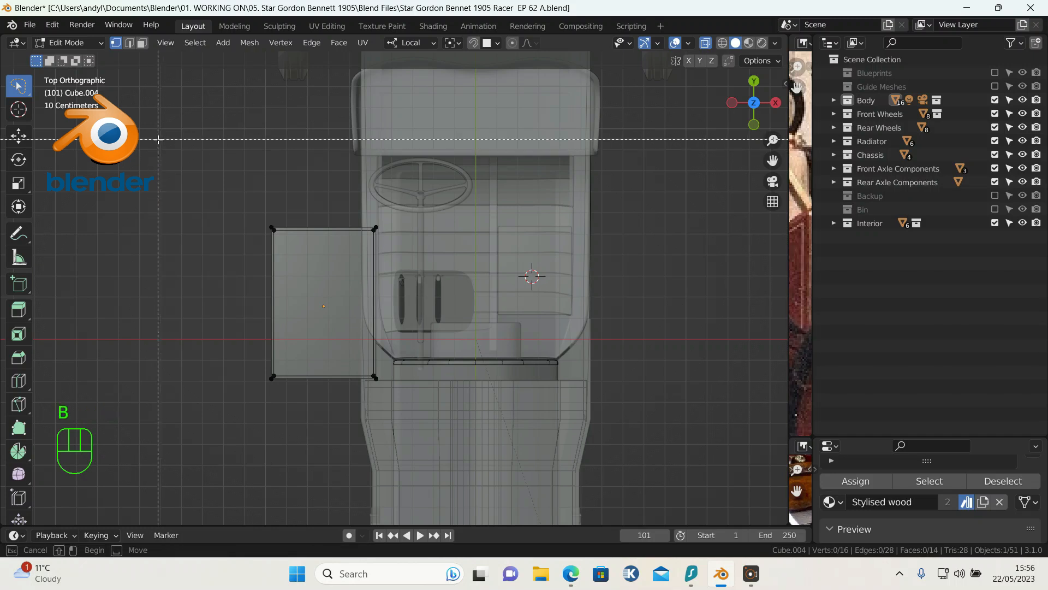
{"action": "left_click_drag", "start_coordinate": [159, 141], "coordinate": [304, 507]}
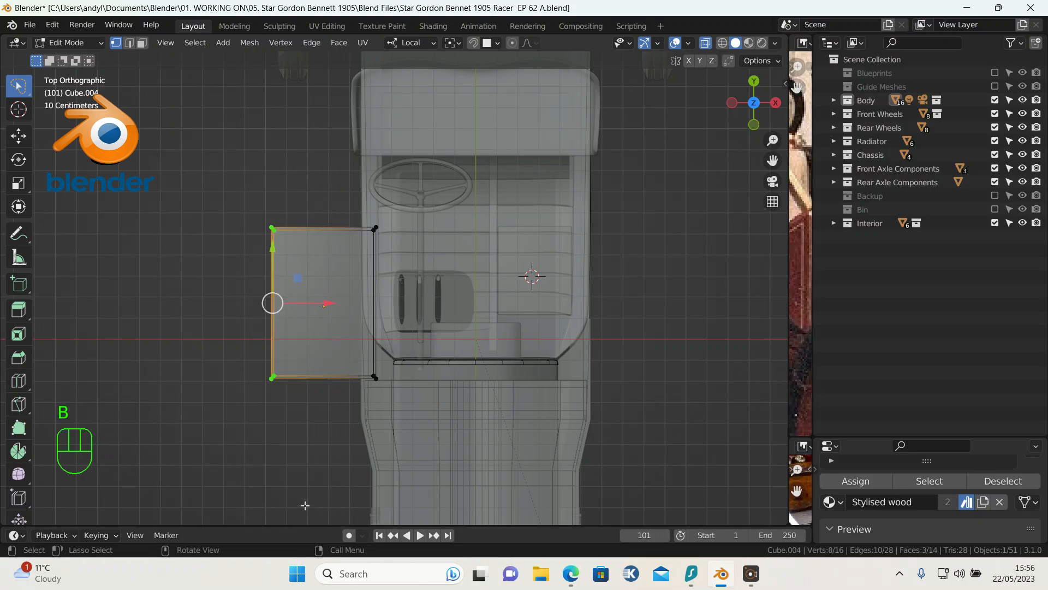
{"action": "left_click_drag", "start_coordinate": [325, 300], "coordinate": [325, 313]}
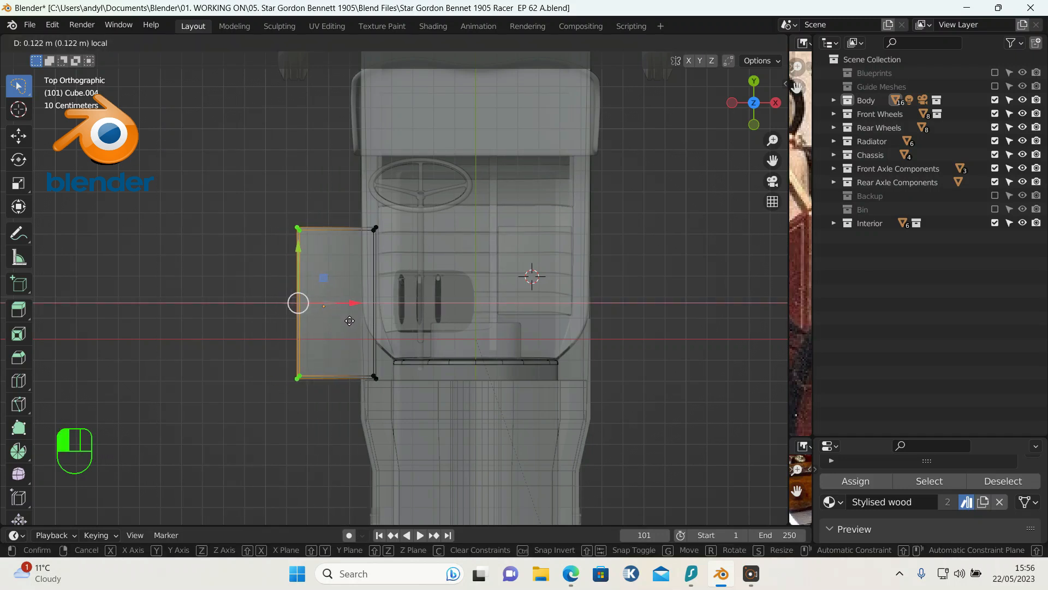
{"action": "left_click_drag", "start_coordinate": [346, 329], "coordinate": [346, 317]}
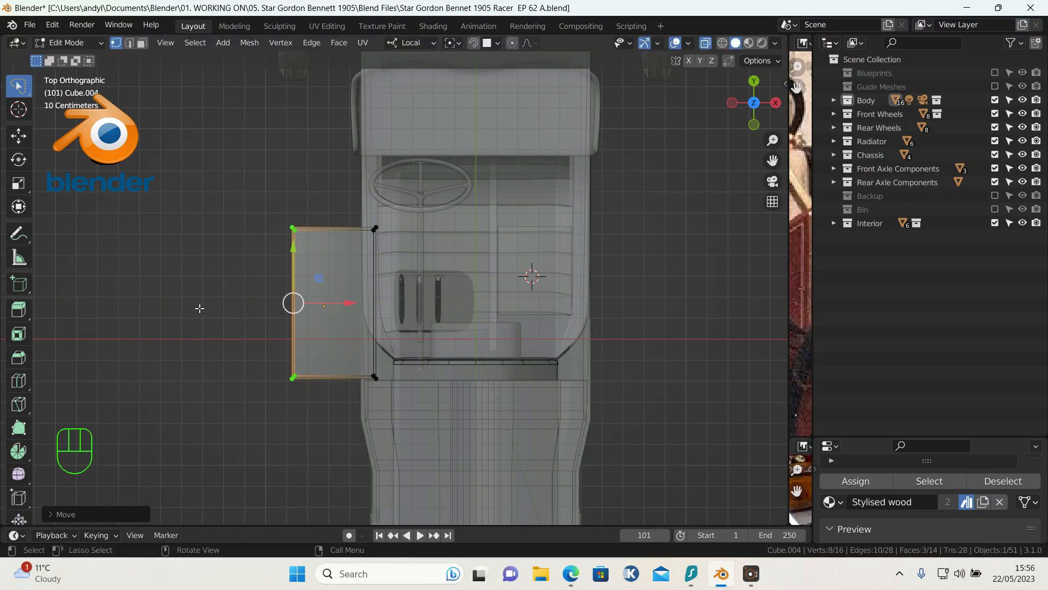
Narrow the side box further by moving its outer side vertices about 0.086 m towards the body, and return to Object Mode
{"action": "scroll", "coordinate": [199, 308], "scroll_direction": "down", "scroll_amount": 2}
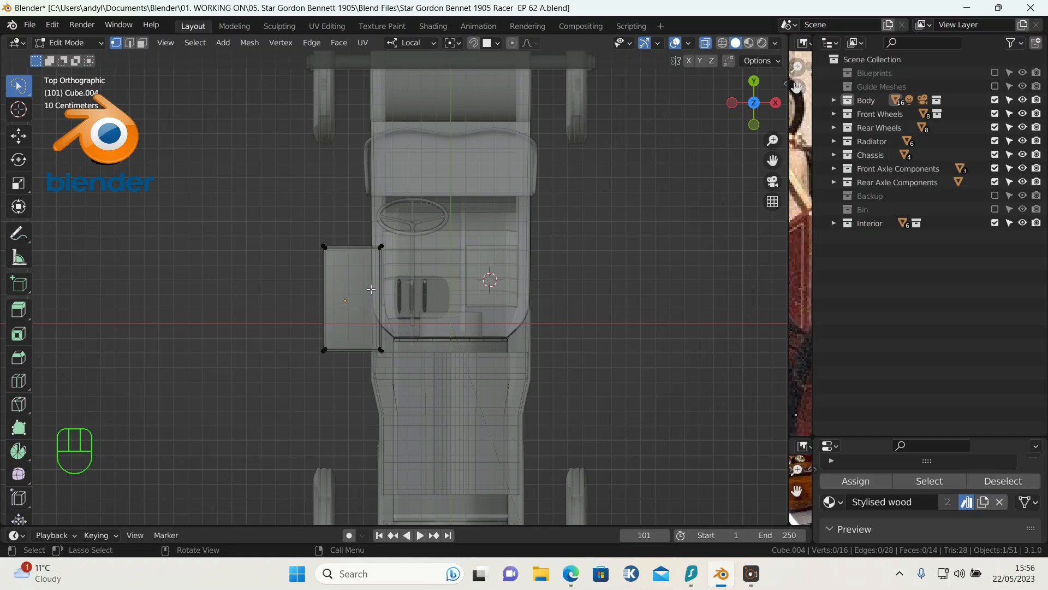
{"action": "key", "text": "ctrl+z"}
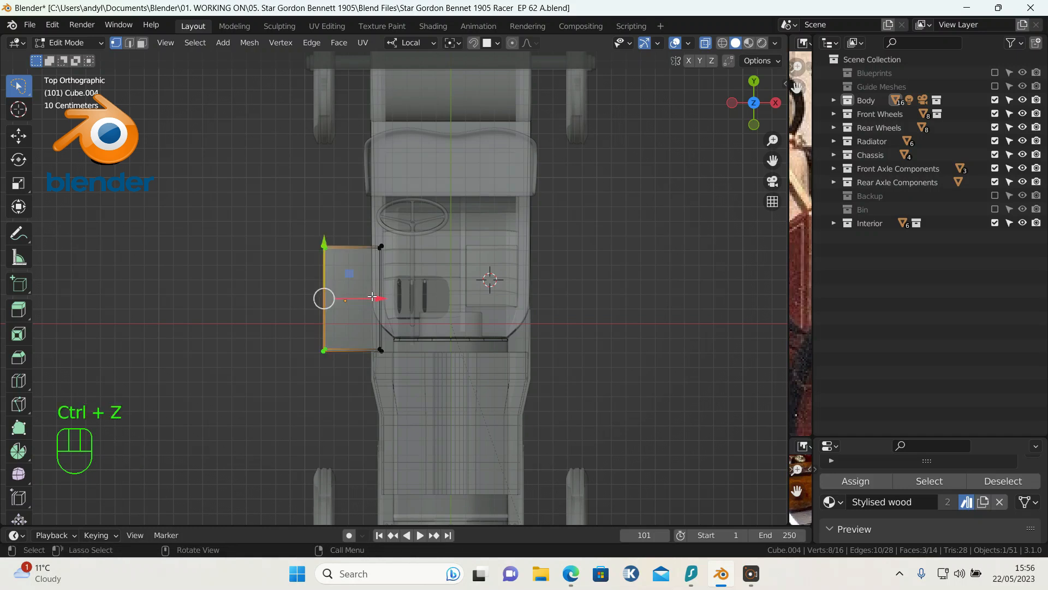
{"action": "left_click_drag", "start_coordinate": [372, 297], "coordinate": [373, 294]}
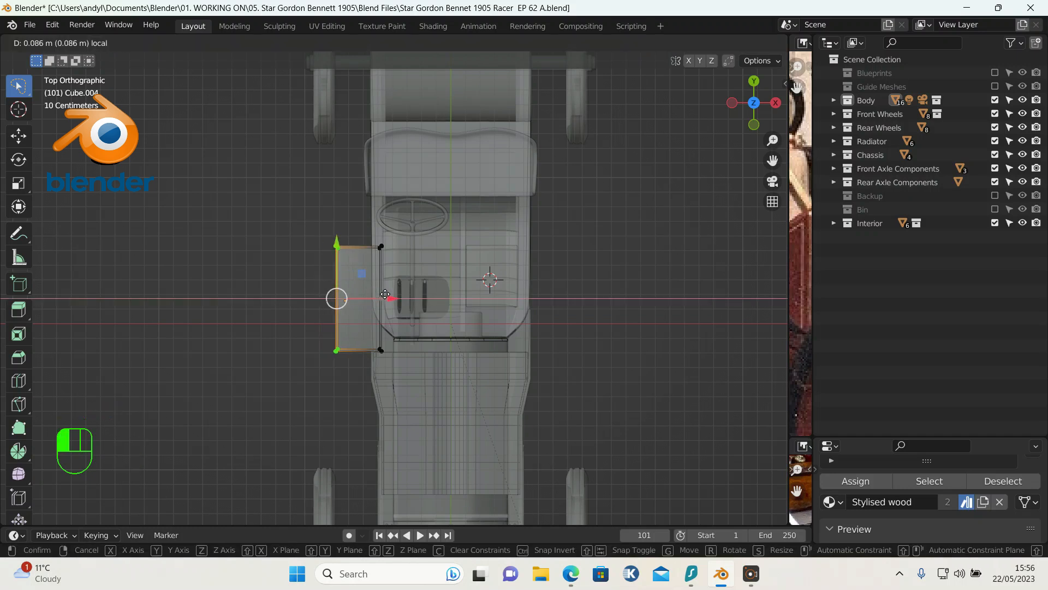
{"action": "left_click_drag", "start_coordinate": [385, 295], "coordinate": [386, 299]}
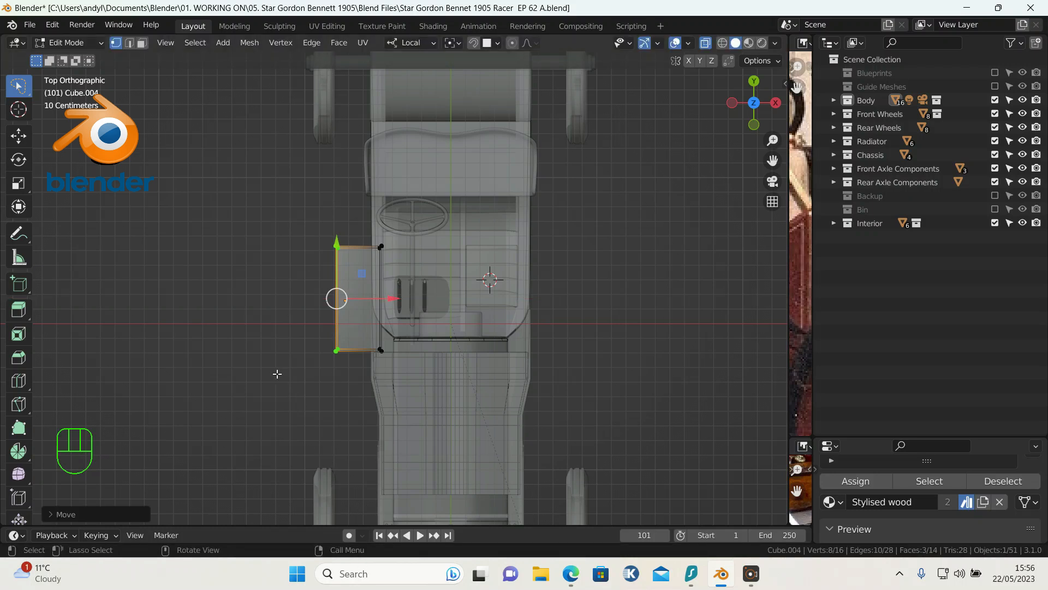
{"action": "middle_click_drag", "start_coordinate": [269, 358], "coordinate": [421, 366]}
{"action": "left_click", "coordinate": [434, 412]}
{"action": "key", "text": "alt+z"}
{"action": "middle_click_drag", "start_coordinate": [434, 414], "coordinate": [460, 419]}
{"action": "key", "text": "Tab"}
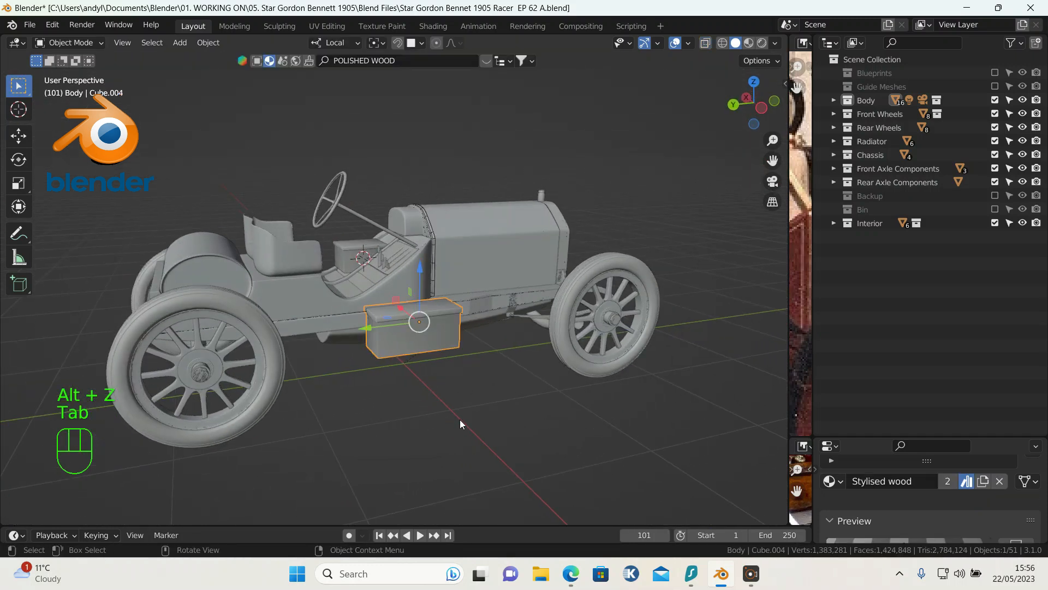
Shift the whole side box outwards along its local X axis in small moves until its inner side clears the chassis
{"action": "middle_click_drag", "start_coordinate": [392, 425], "coordinate": [413, 440]}
{"action": "middle_click_drag", "start_coordinate": [338, 427], "coordinate": [268, 467]}
{"action": "scroll", "coordinate": [369, 356], "scroll_direction": "up", "scroll_amount": 5}
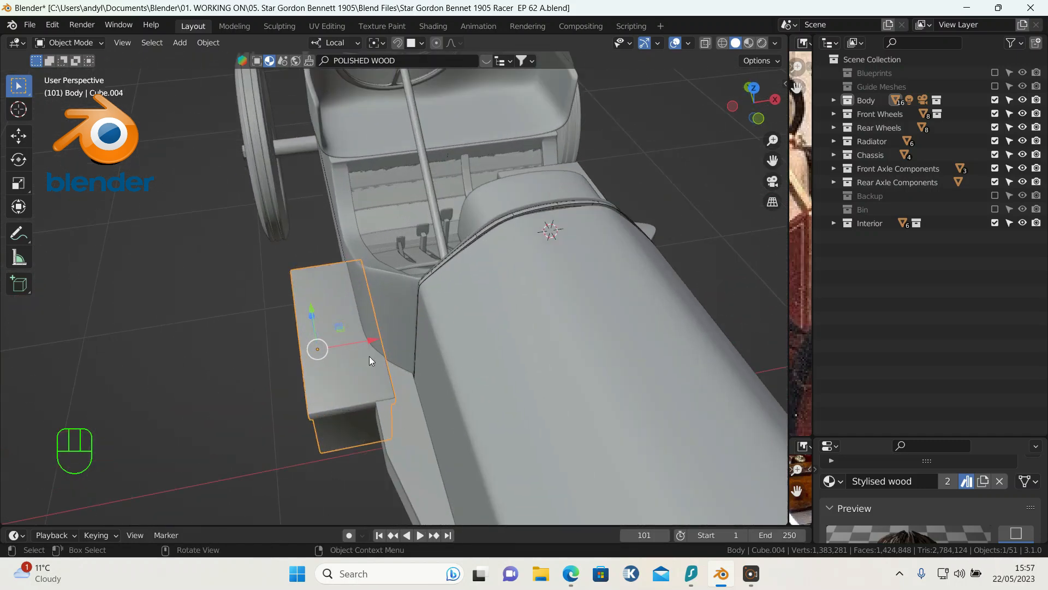
{"action": "left_click_drag", "start_coordinate": [372, 337], "coordinate": [352, 362]}
{"action": "middle_click_drag", "start_coordinate": [352, 363], "coordinate": [341, 317]}
{"action": "mouse_move", "coordinate": [363, 359]}
{"action": "middle_mouse_down"}
{"action": "mouse_move", "coordinate": [365, 346]}
{"action": "mouse_move", "coordinate": [381, 343]}
{"action": "mouse_move", "coordinate": [382, 360]}
{"action": "middle_mouse_up"}
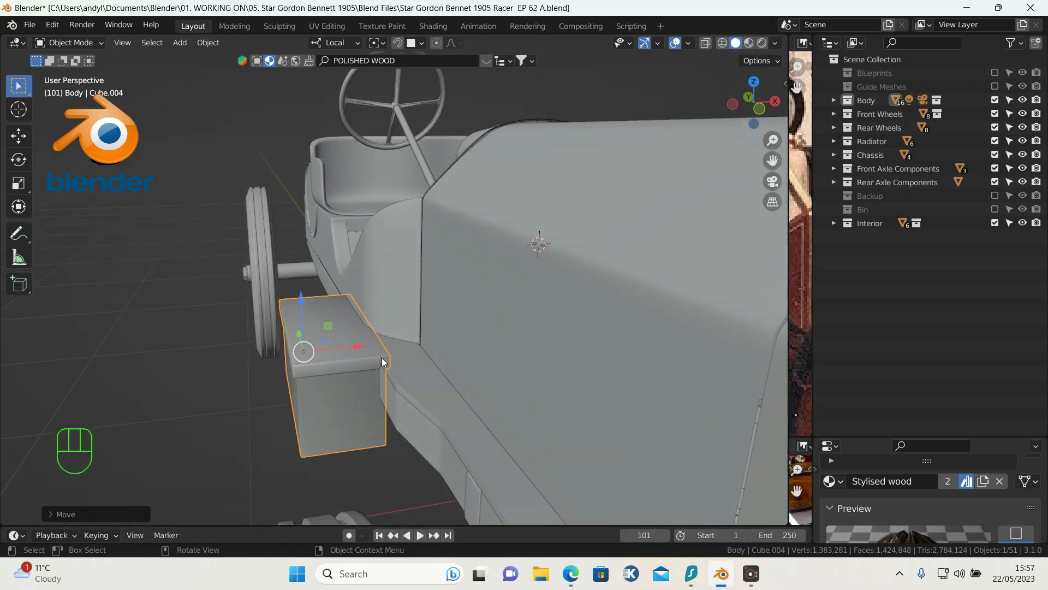
{"action": "left_click_drag", "start_coordinate": [361, 342], "coordinate": [355, 345]}
{"action": "middle_click_drag", "start_coordinate": [330, 353], "coordinate": [298, 296]}
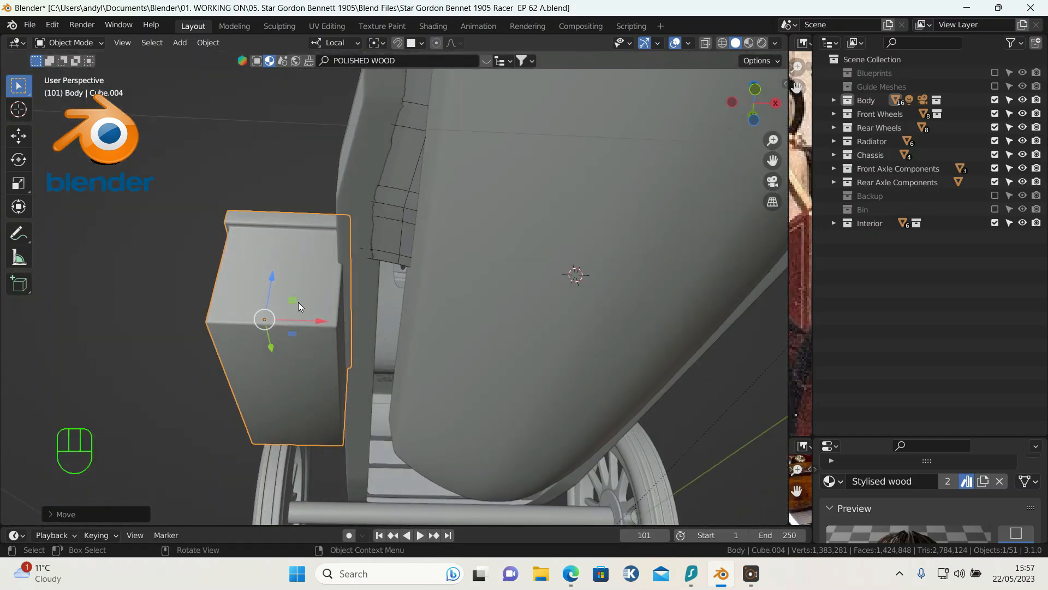
{"action": "left_click_drag", "start_coordinate": [319, 322], "coordinate": [317, 320]}
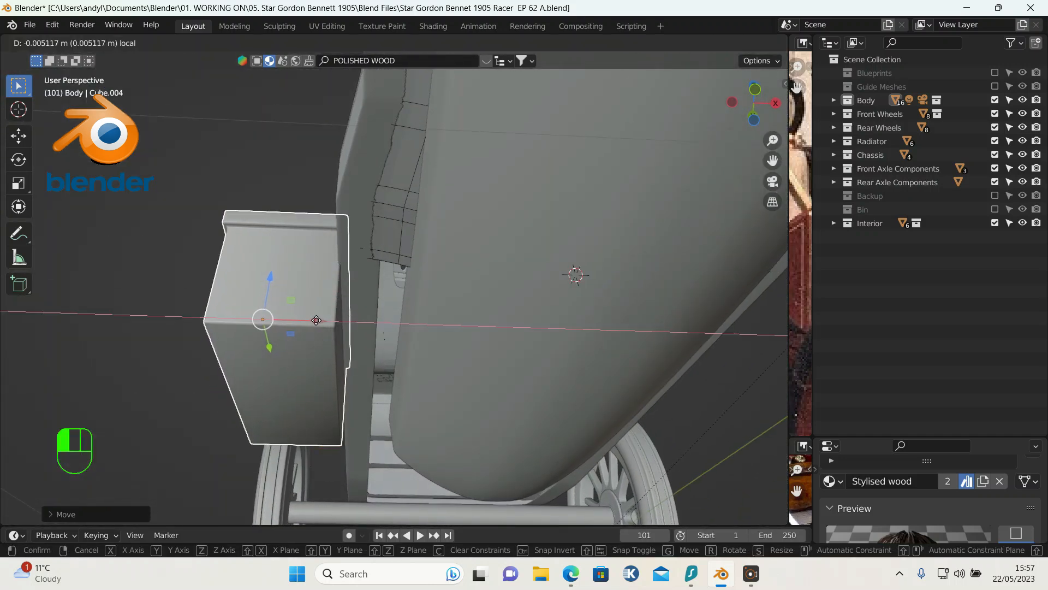
{"action": "left_click_drag", "start_coordinate": [313, 322], "coordinate": [308, 328]}
Deselect the side box and inspect the cockpit, both storage boxes and the whole car from several angles
{"action": "middle_click_drag", "start_coordinate": [308, 327], "coordinate": [130, 441]}
{"action": "scroll", "coordinate": [410, 450], "scroll_direction": "down", "scroll_amount": 6}
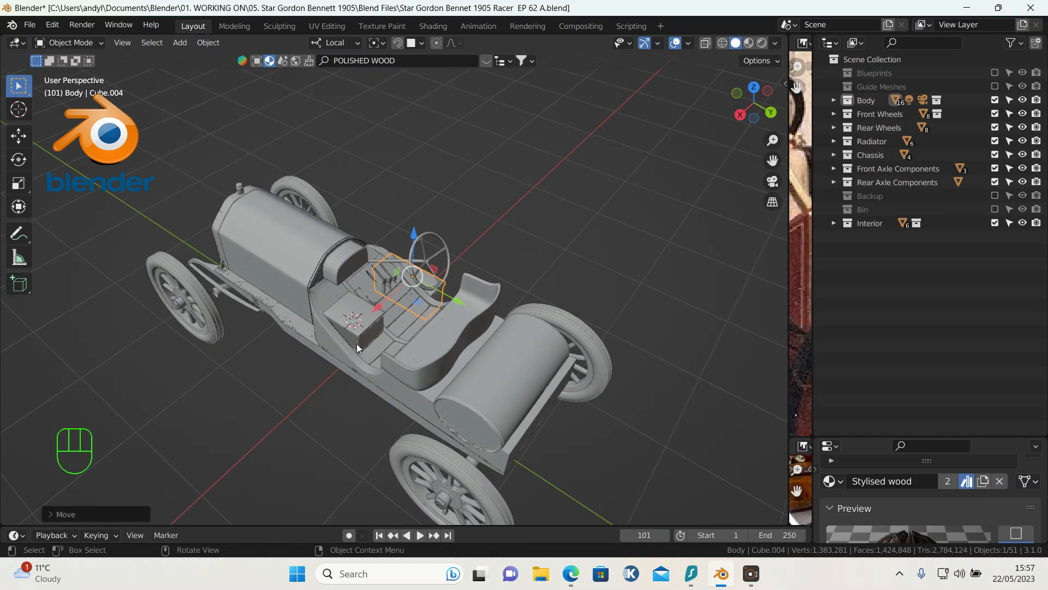
{"action": "scroll", "coordinate": [338, 340], "scroll_direction": "up", "scroll_amount": 4}
{"action": "middle_click_drag", "start_coordinate": [232, 269], "coordinate": [251, 237]}
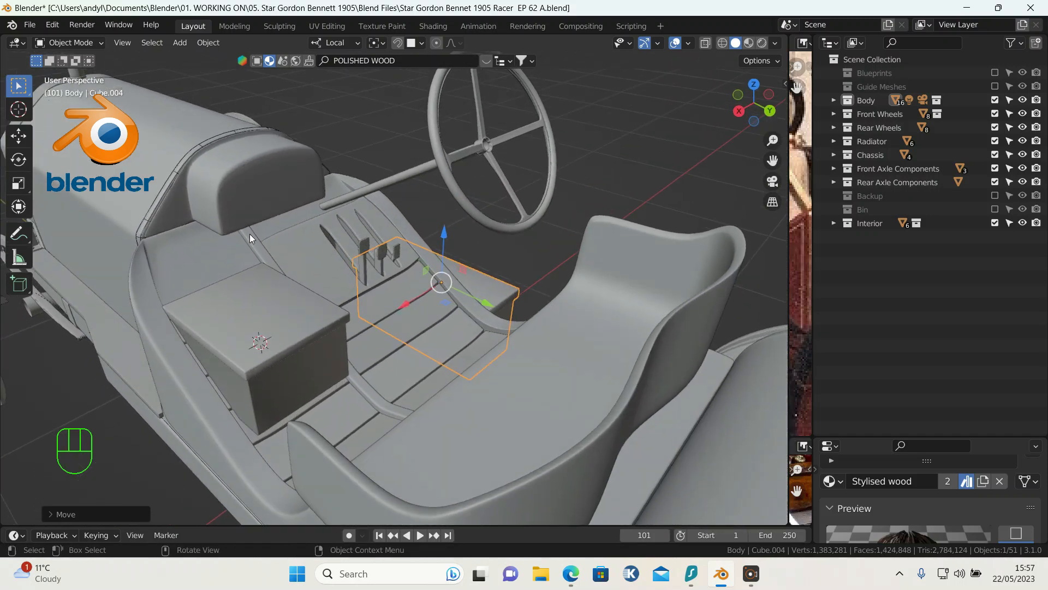
{"action": "left_click", "coordinate": [596, 170]}
{"action": "middle_click_drag", "start_coordinate": [483, 204], "coordinate": [465, 219]}
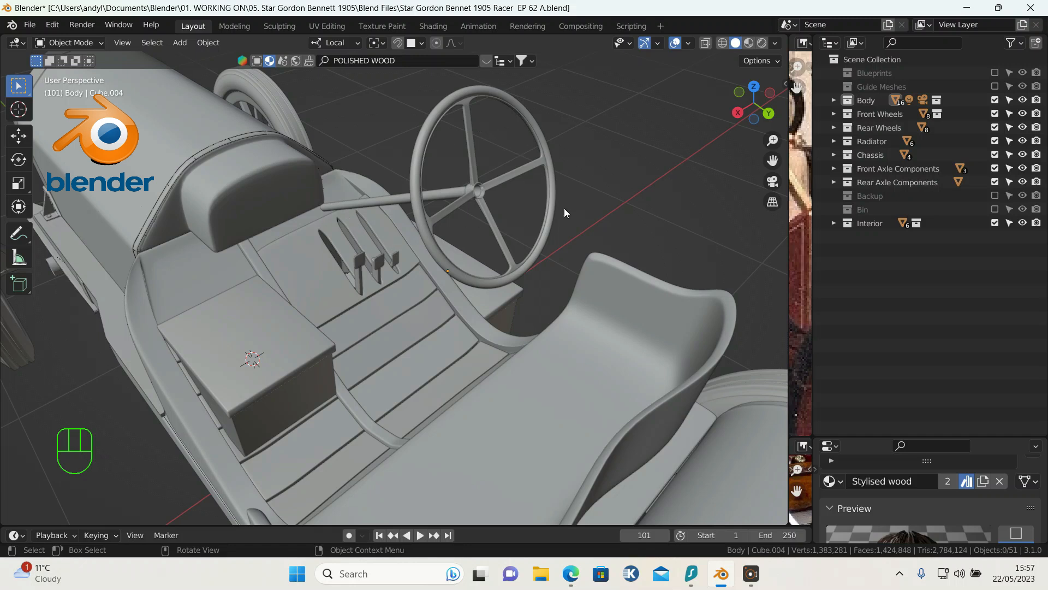
{"action": "middle_click_drag", "start_coordinate": [565, 255], "coordinate": [634, 303]}
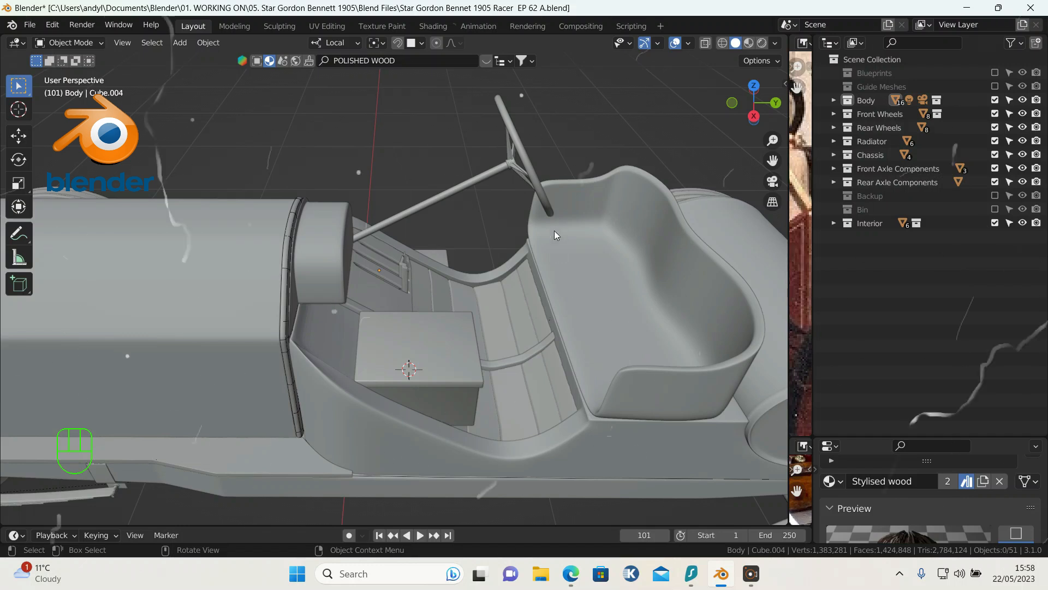
{"action": "scroll", "coordinate": [649, 240], "scroll_direction": "down", "scroll_amount": 3}
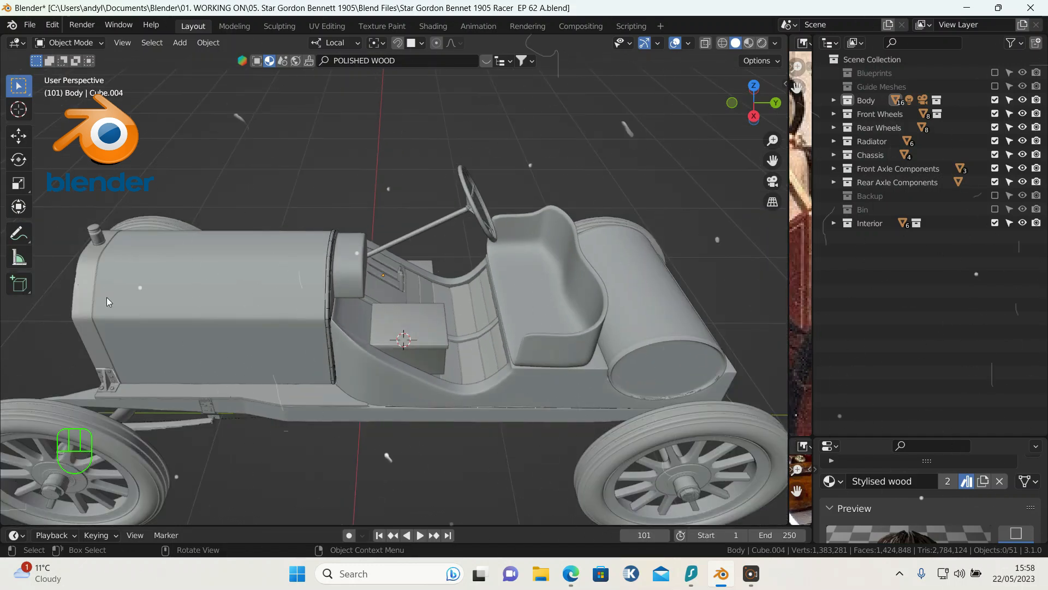
{"action": "middle_click_drag", "start_coordinate": [229, 347], "coordinate": [309, 354]}
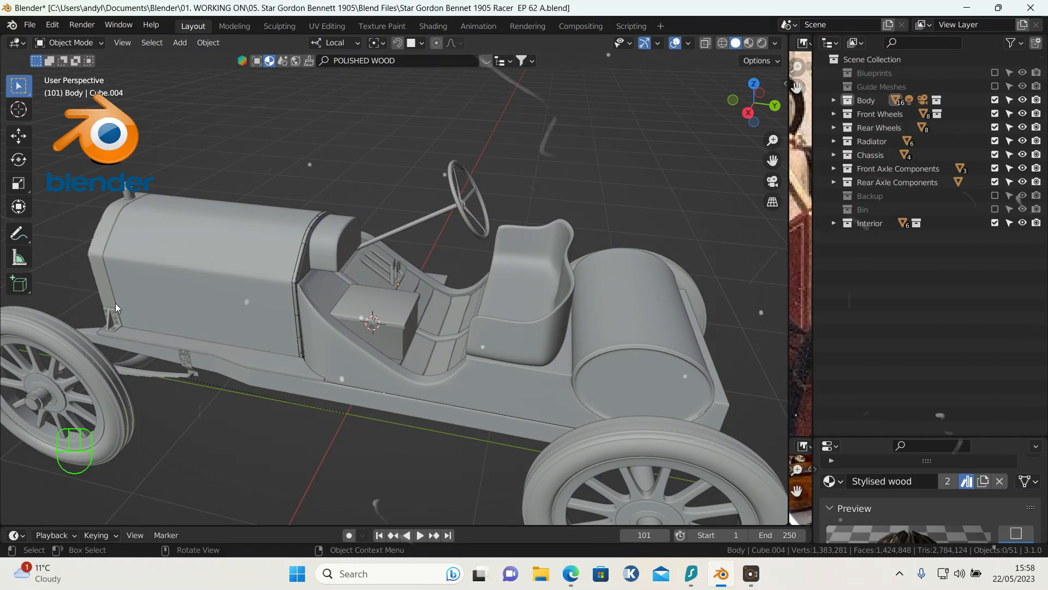
{"action": "middle_click_drag", "start_coordinate": [274, 365], "coordinate": [257, 388]}
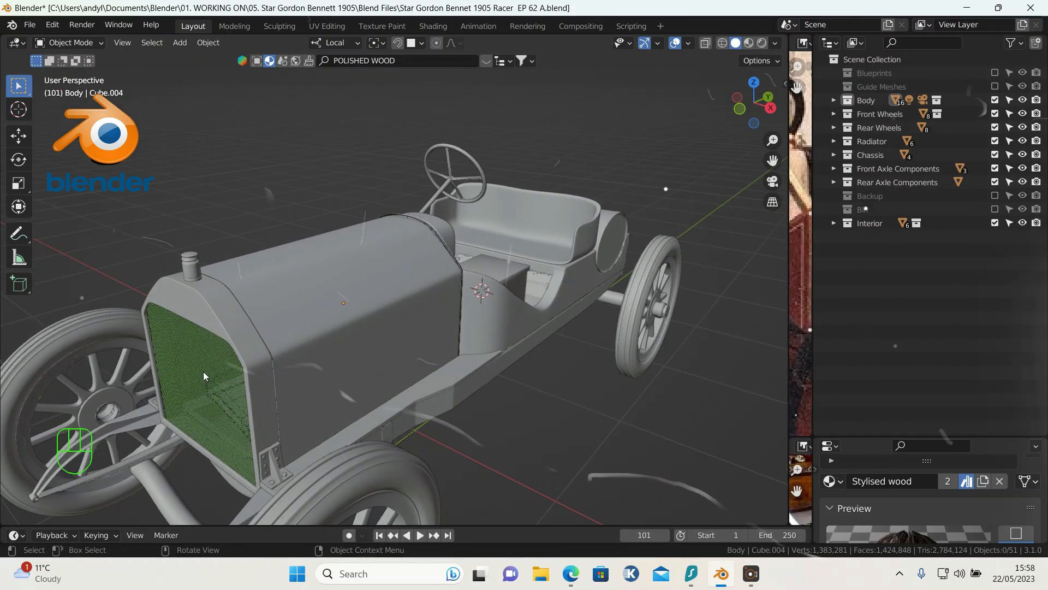
{"action": "middle_click_drag", "start_coordinate": [188, 368], "coordinate": [343, 335]}
{"action": "middle_click_drag", "start_coordinate": [663, 294], "coordinate": [571, 365]}
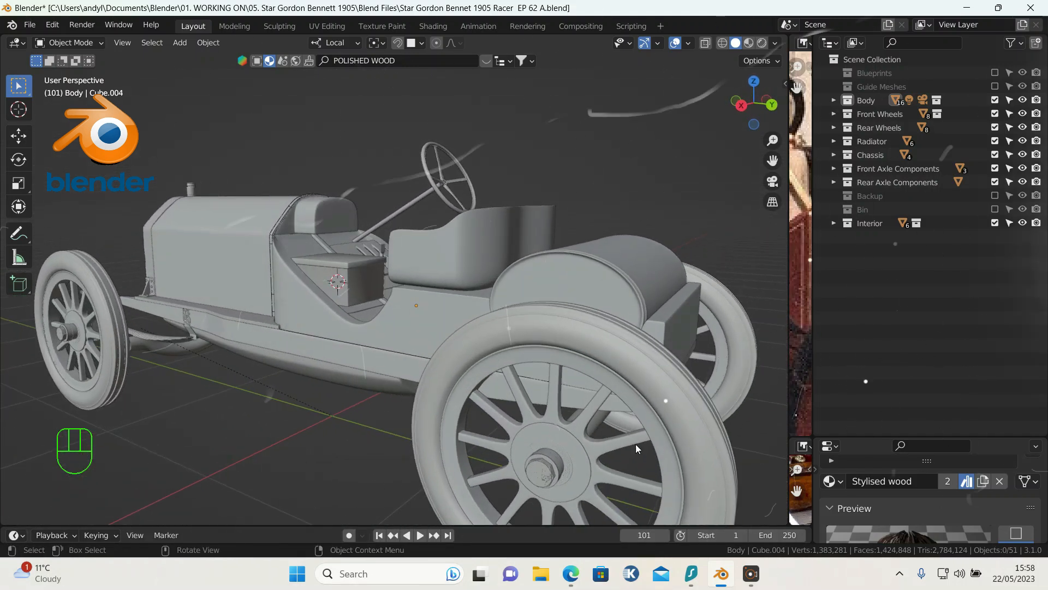